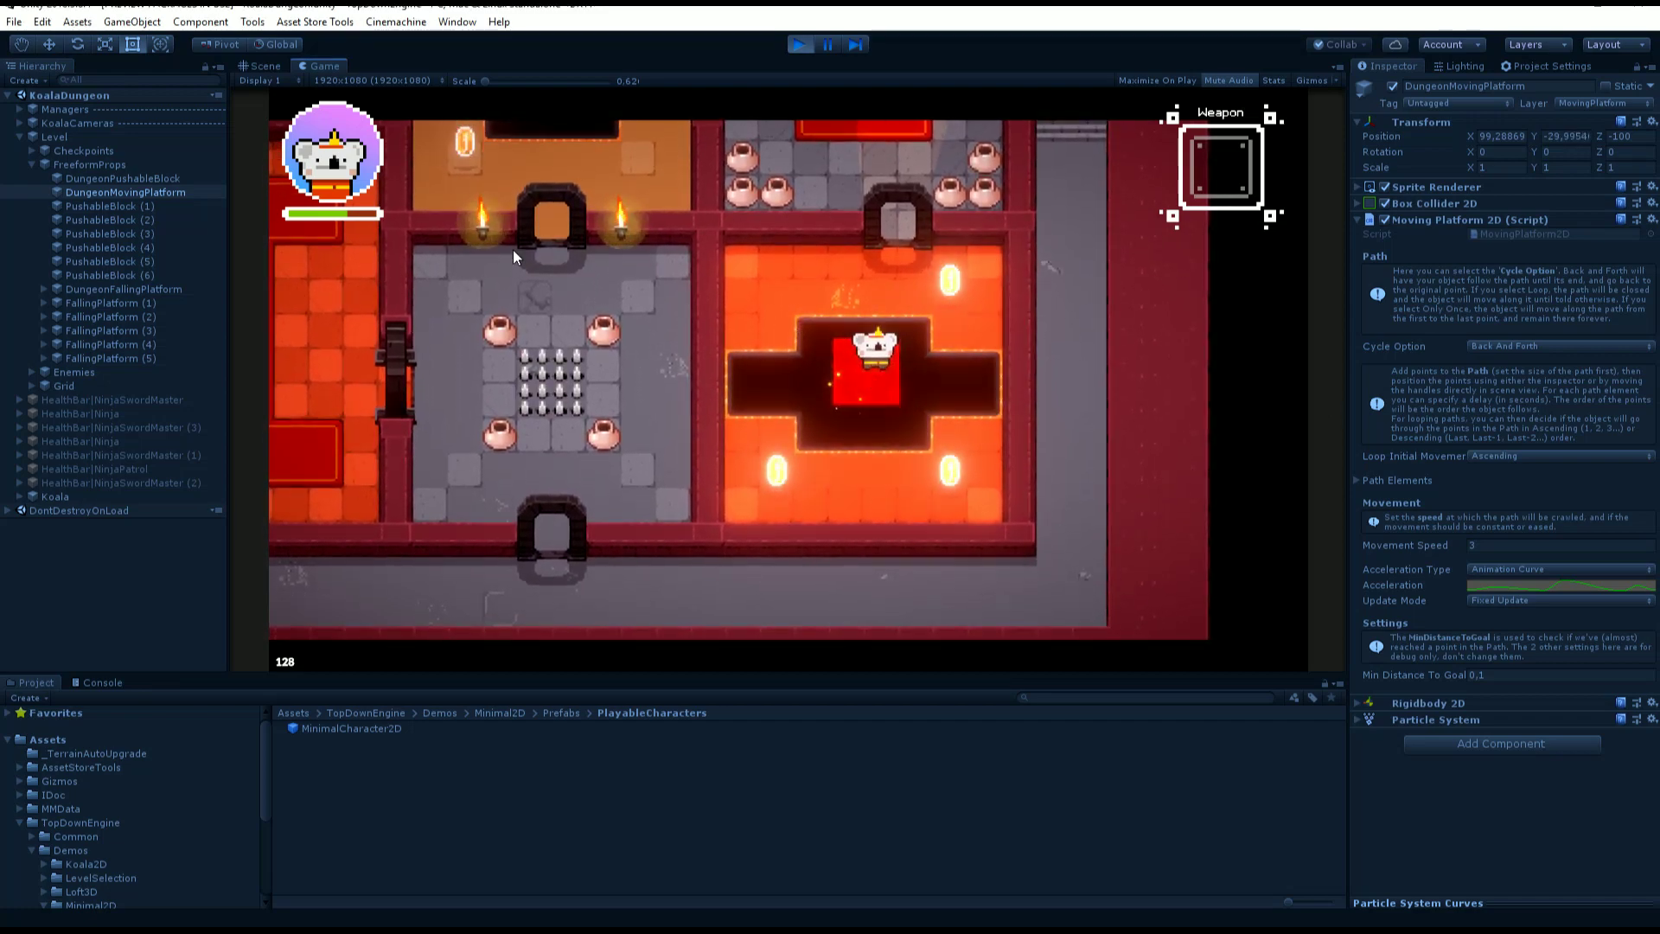
- Inspect the platform by zooming in the Scene view, then walk the koala onto the red platform
click(260, 65)
scroll(692, 424, down, 5)
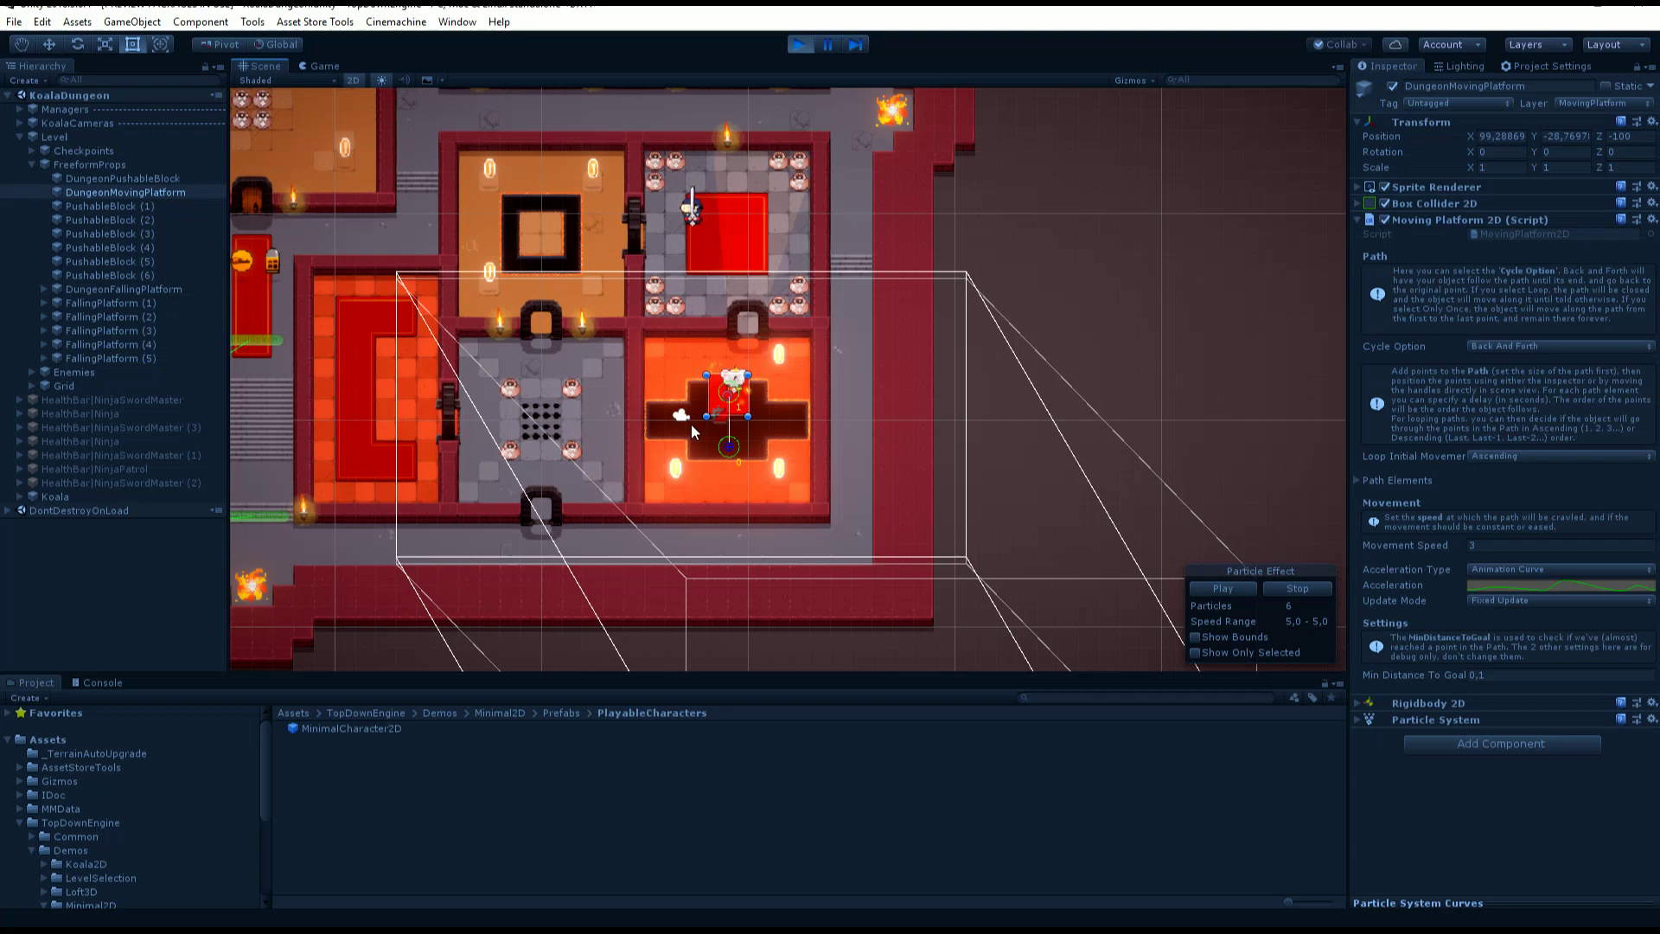
scroll(692, 424, down, 3)
scroll(666, 417, up, 5)
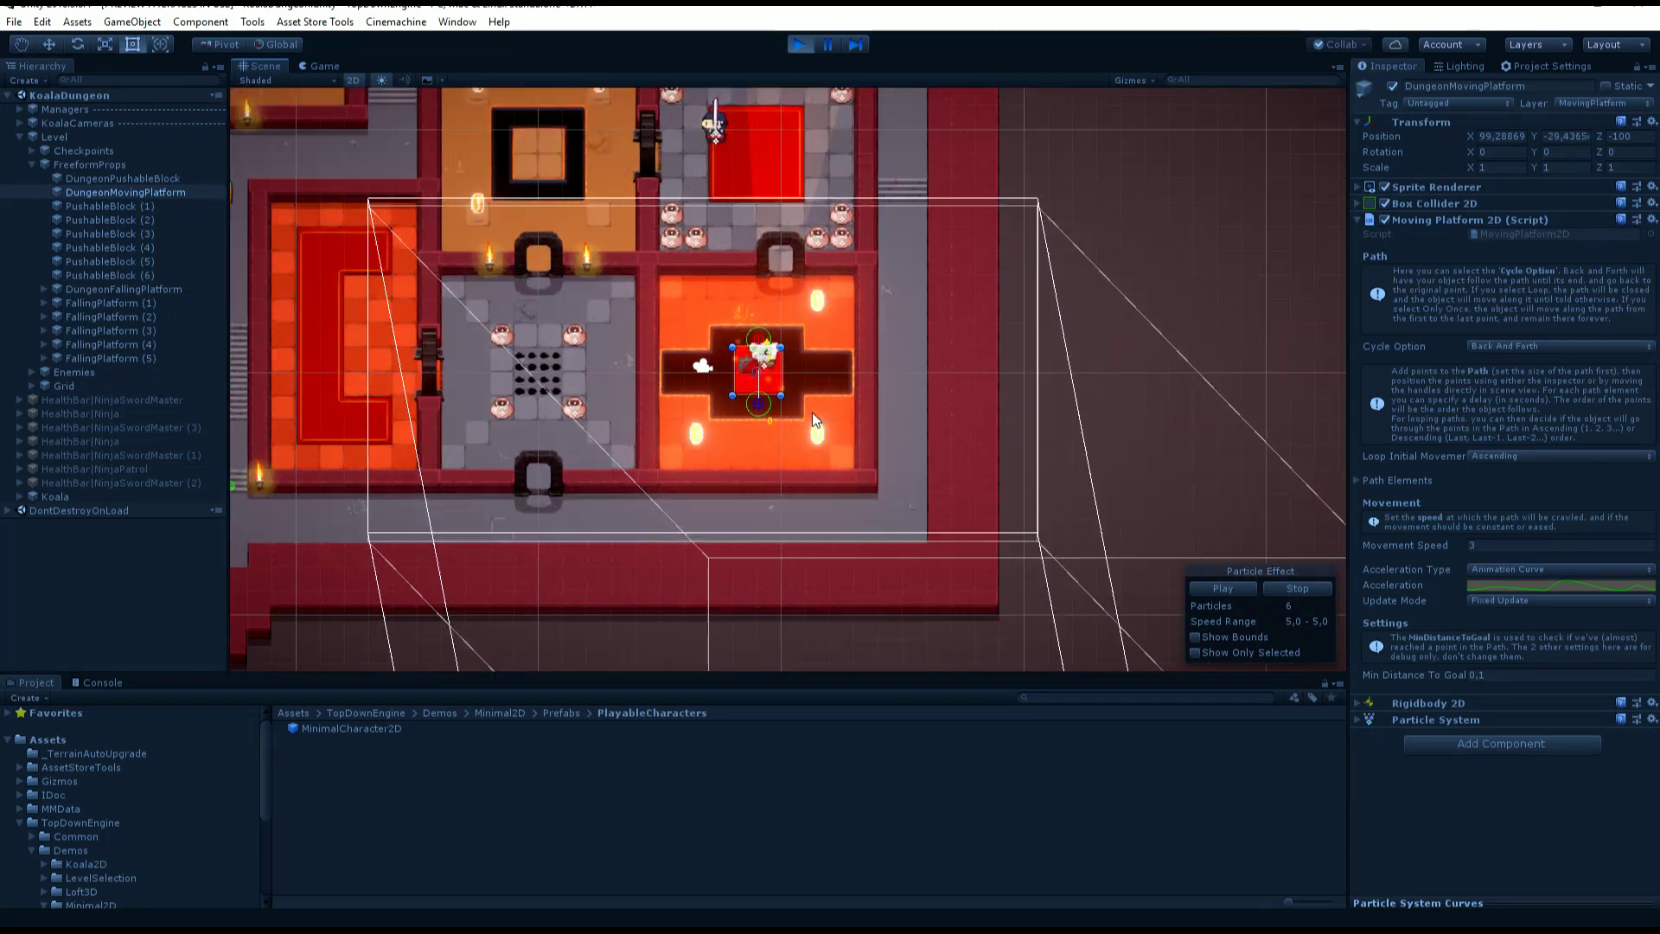
scroll(770, 372, up, 4)
click(325, 65)
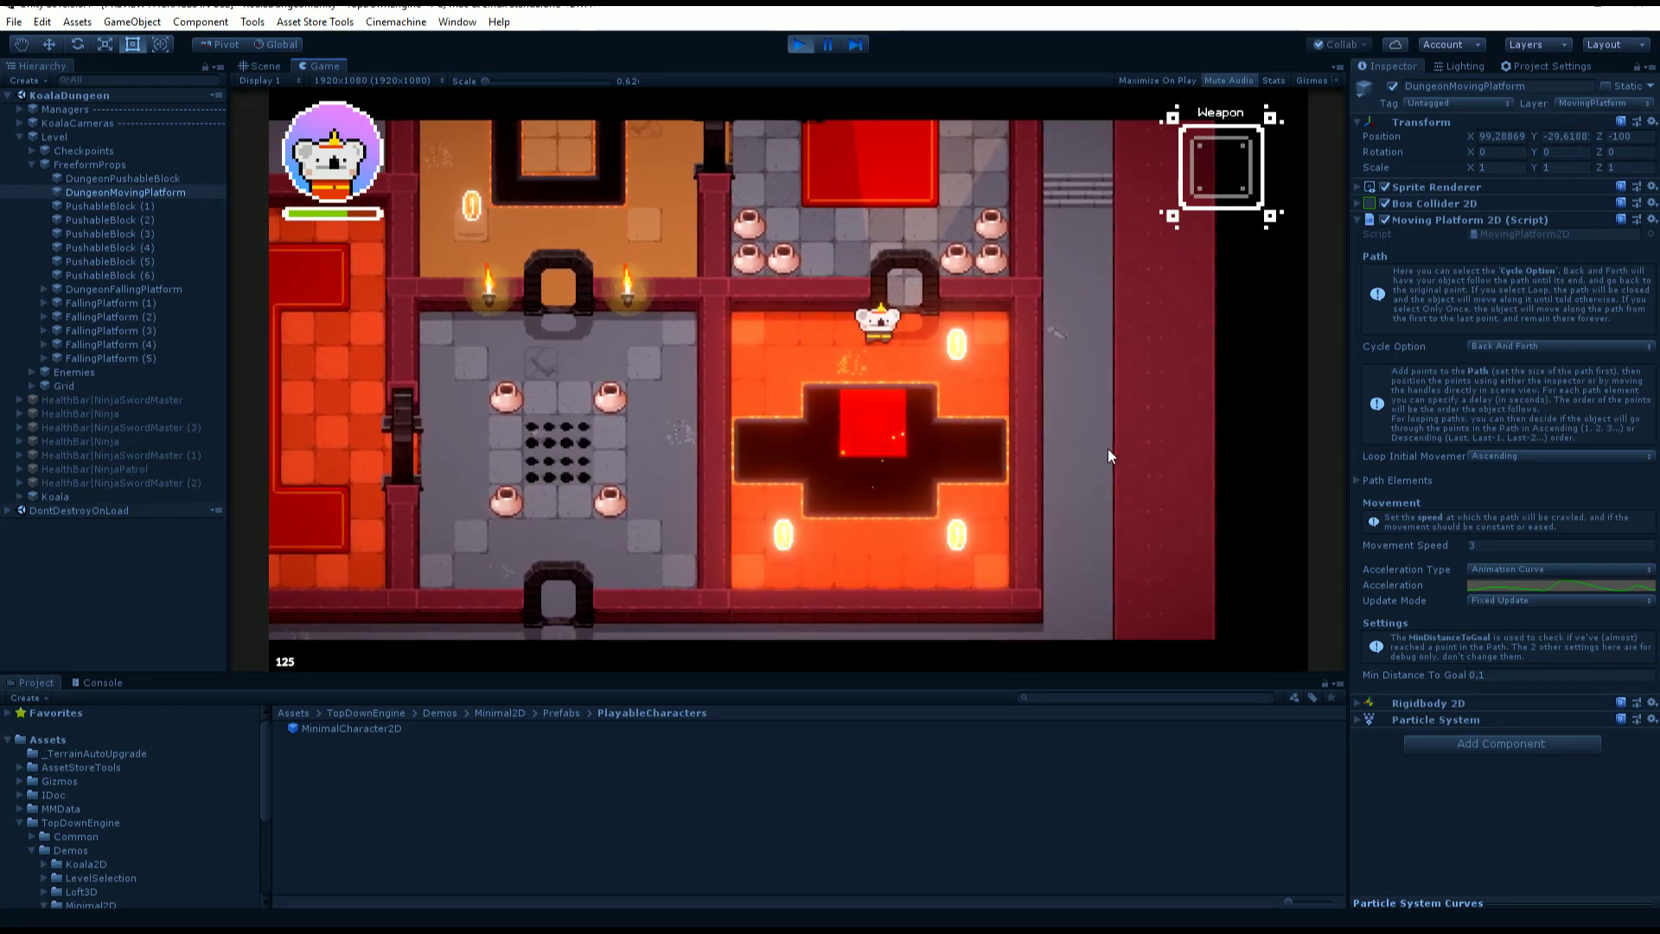
key(Down)
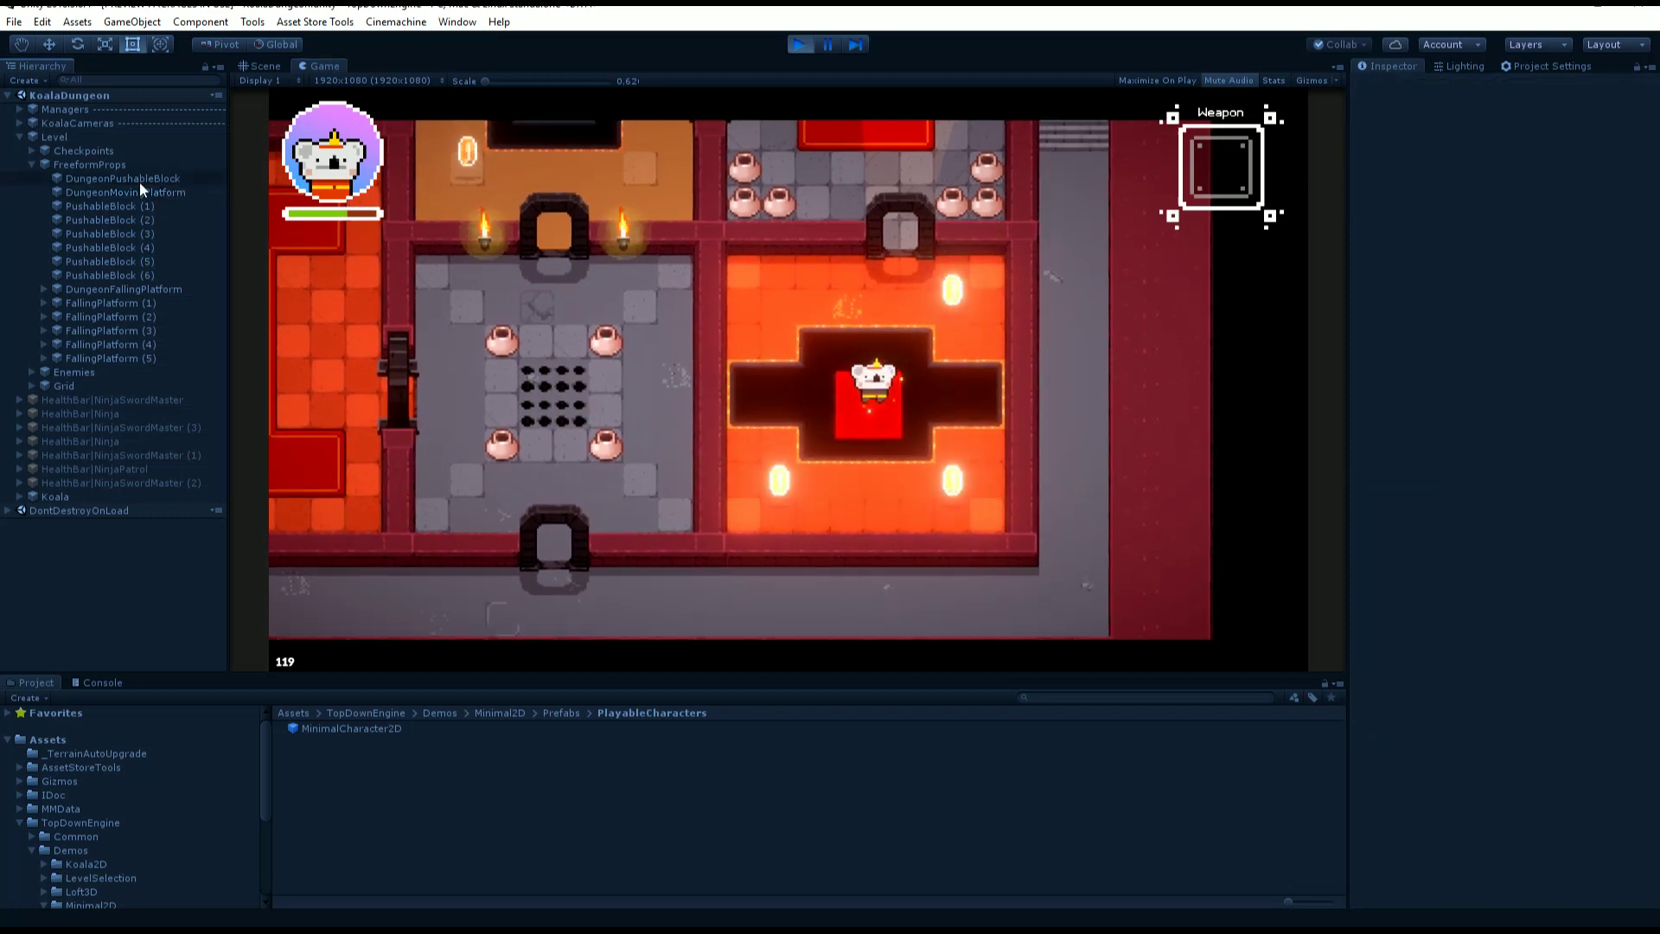
- Select DungeonMovingPlatform in the Scene view and keep its Cycle Option at Back And Forth
click(140, 191)
click(252, 67)
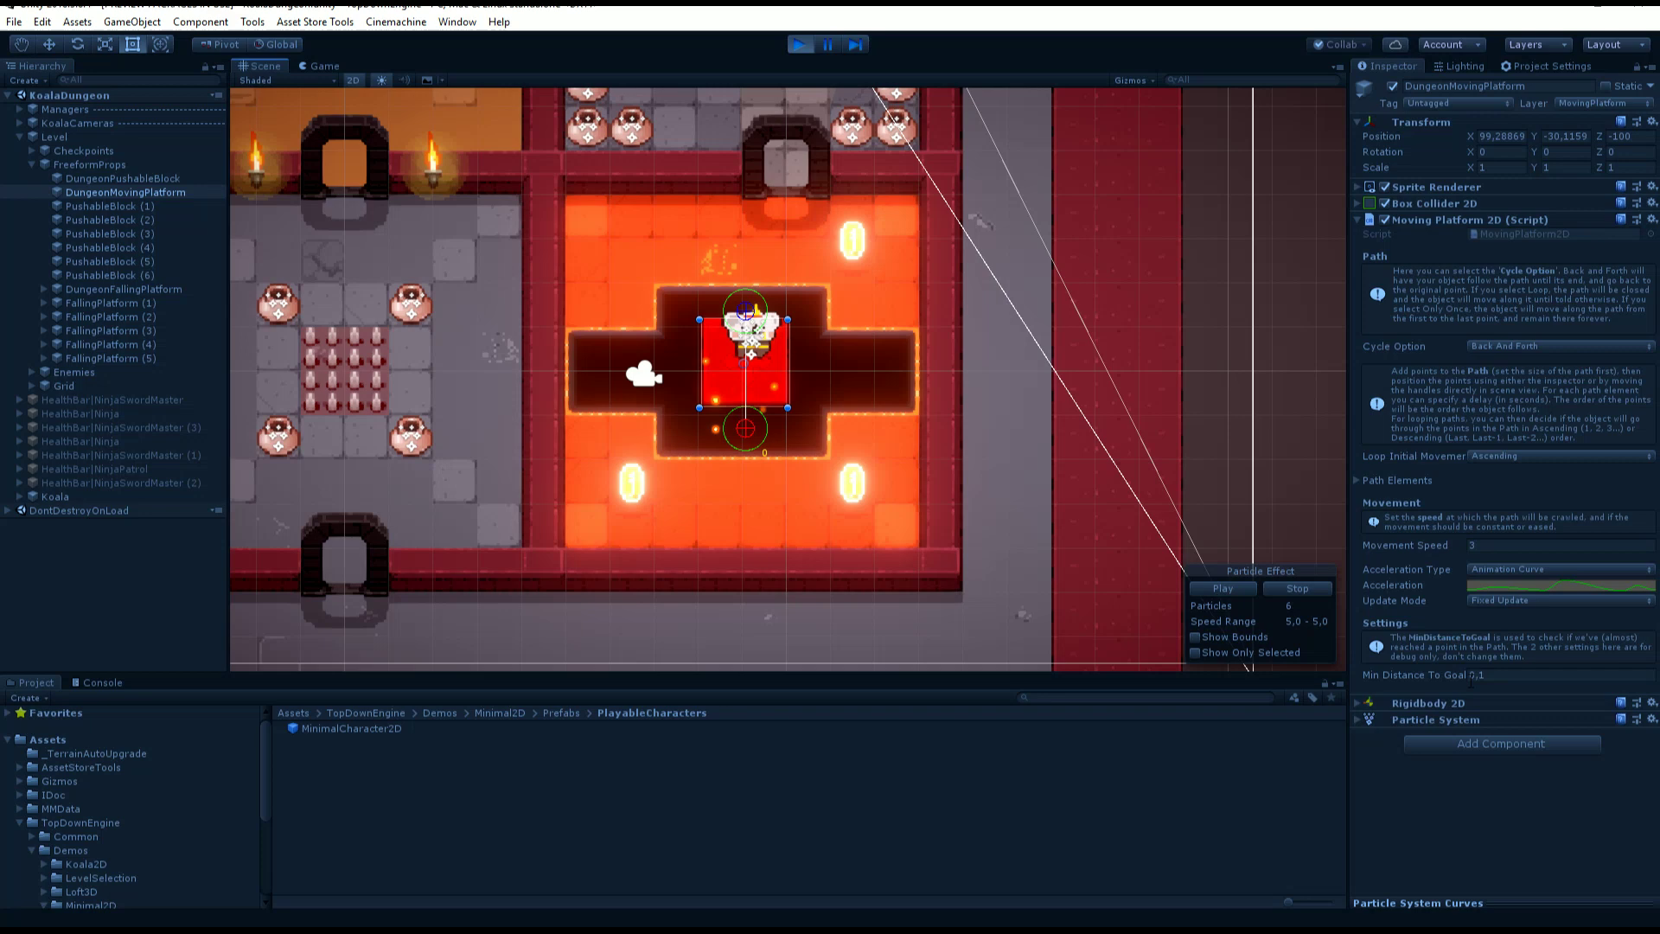
click(1507, 346)
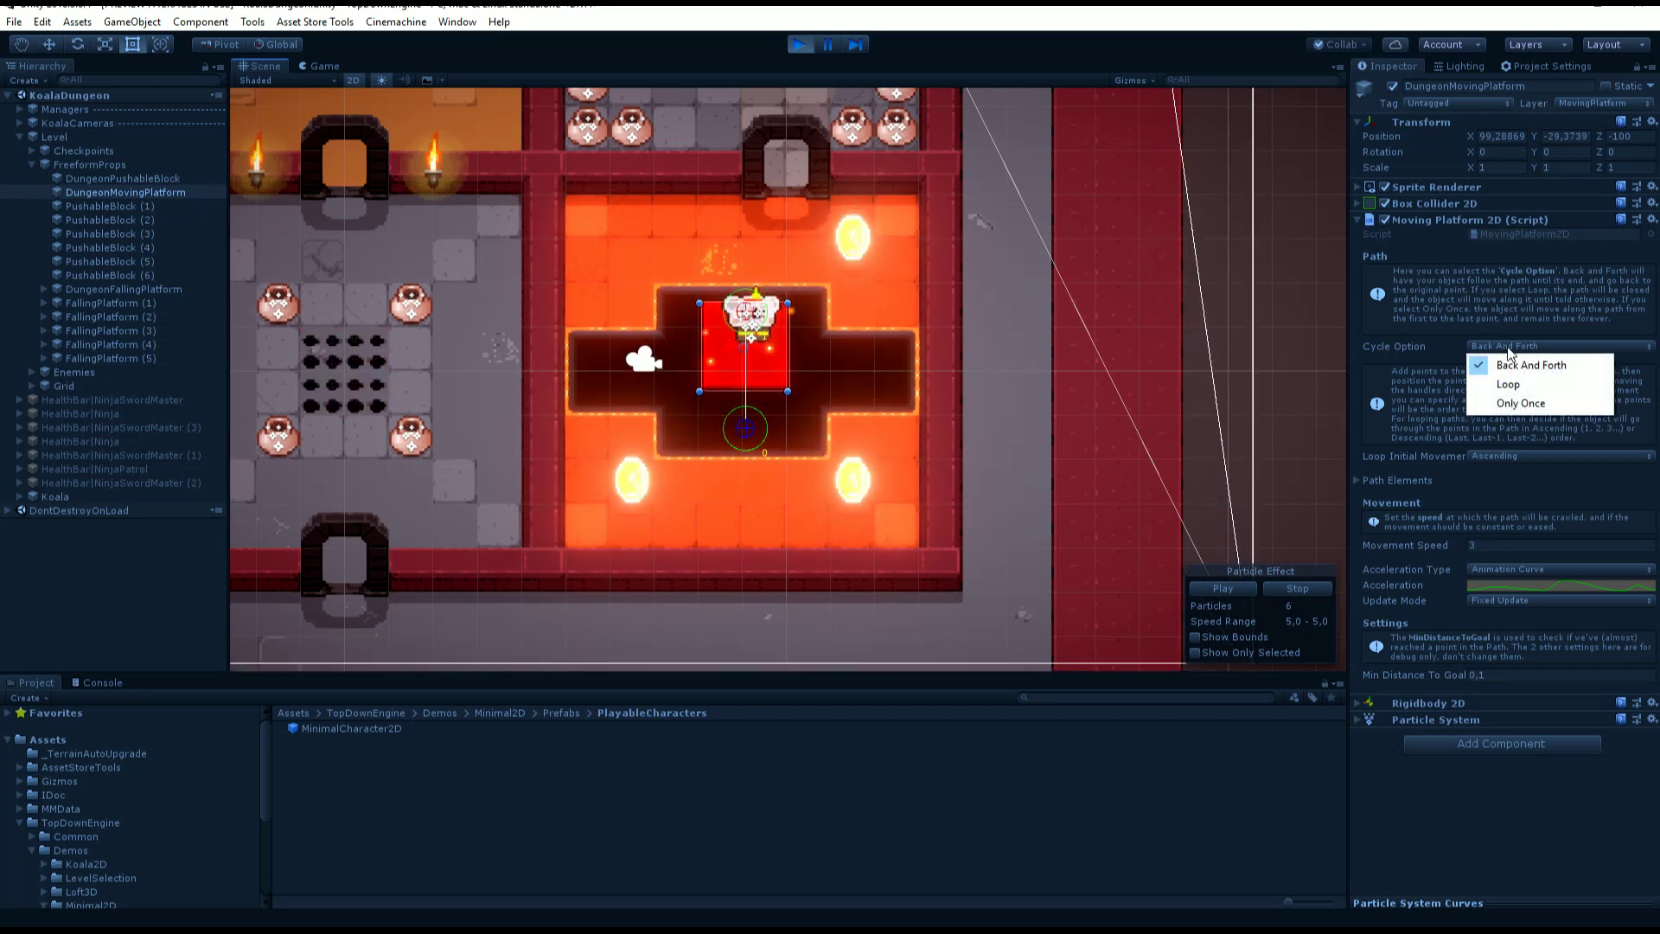
click(1445, 341)
- Set Movement Speed to 30 and watch the faster platform in the Game view
click(1487, 545)
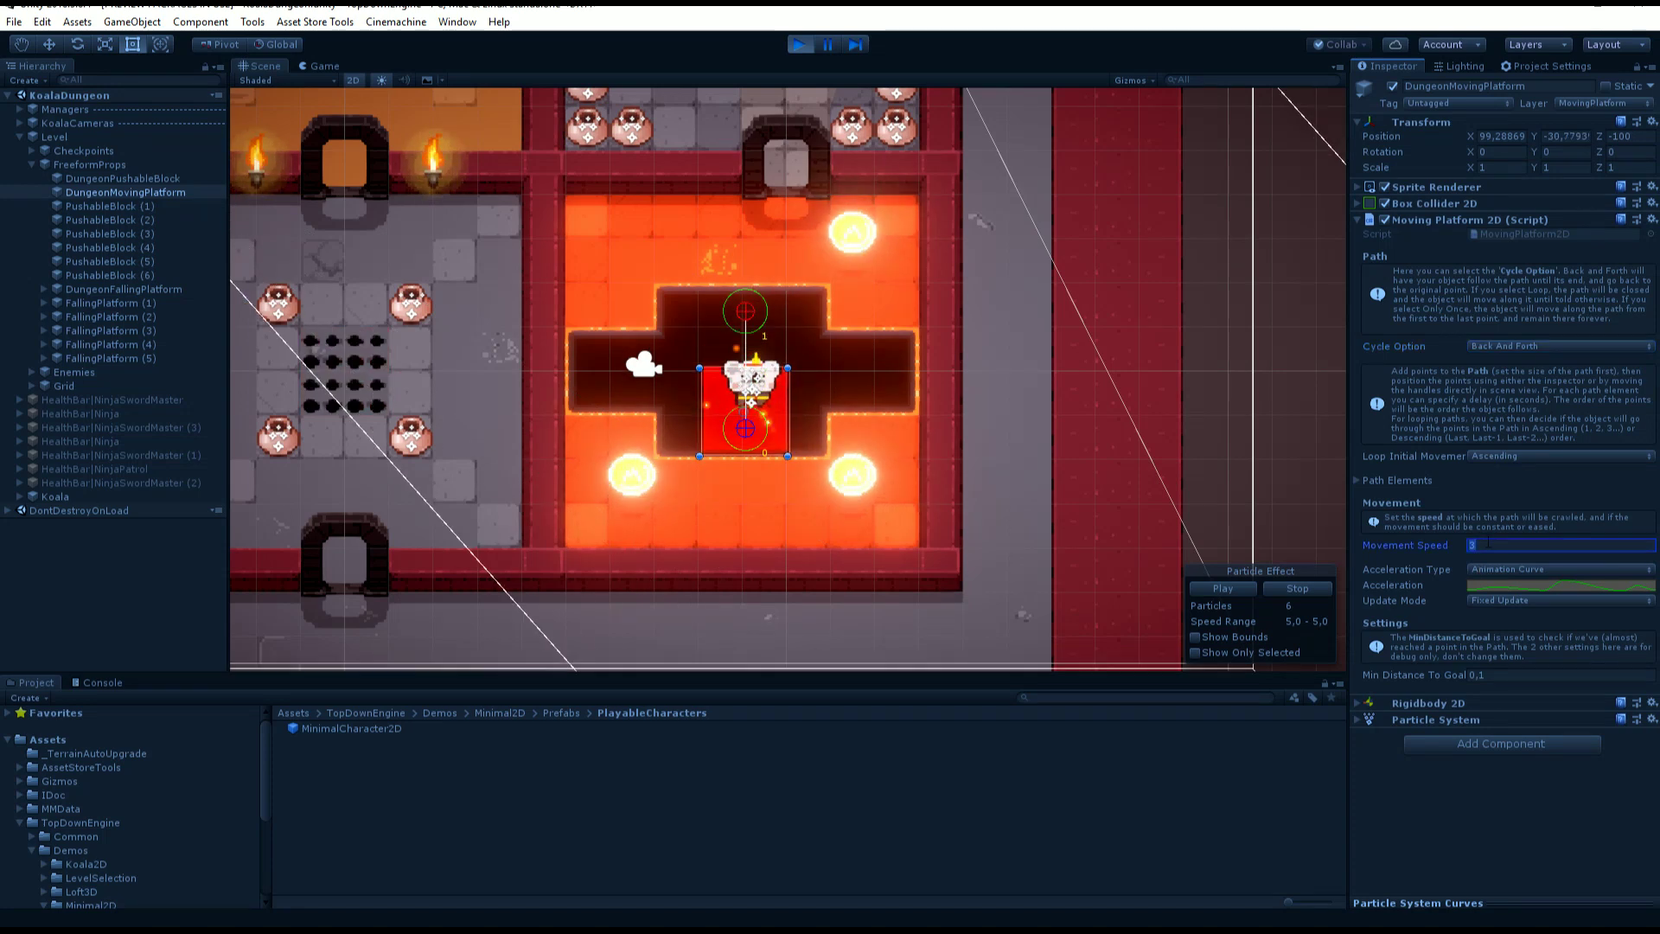
text(30)
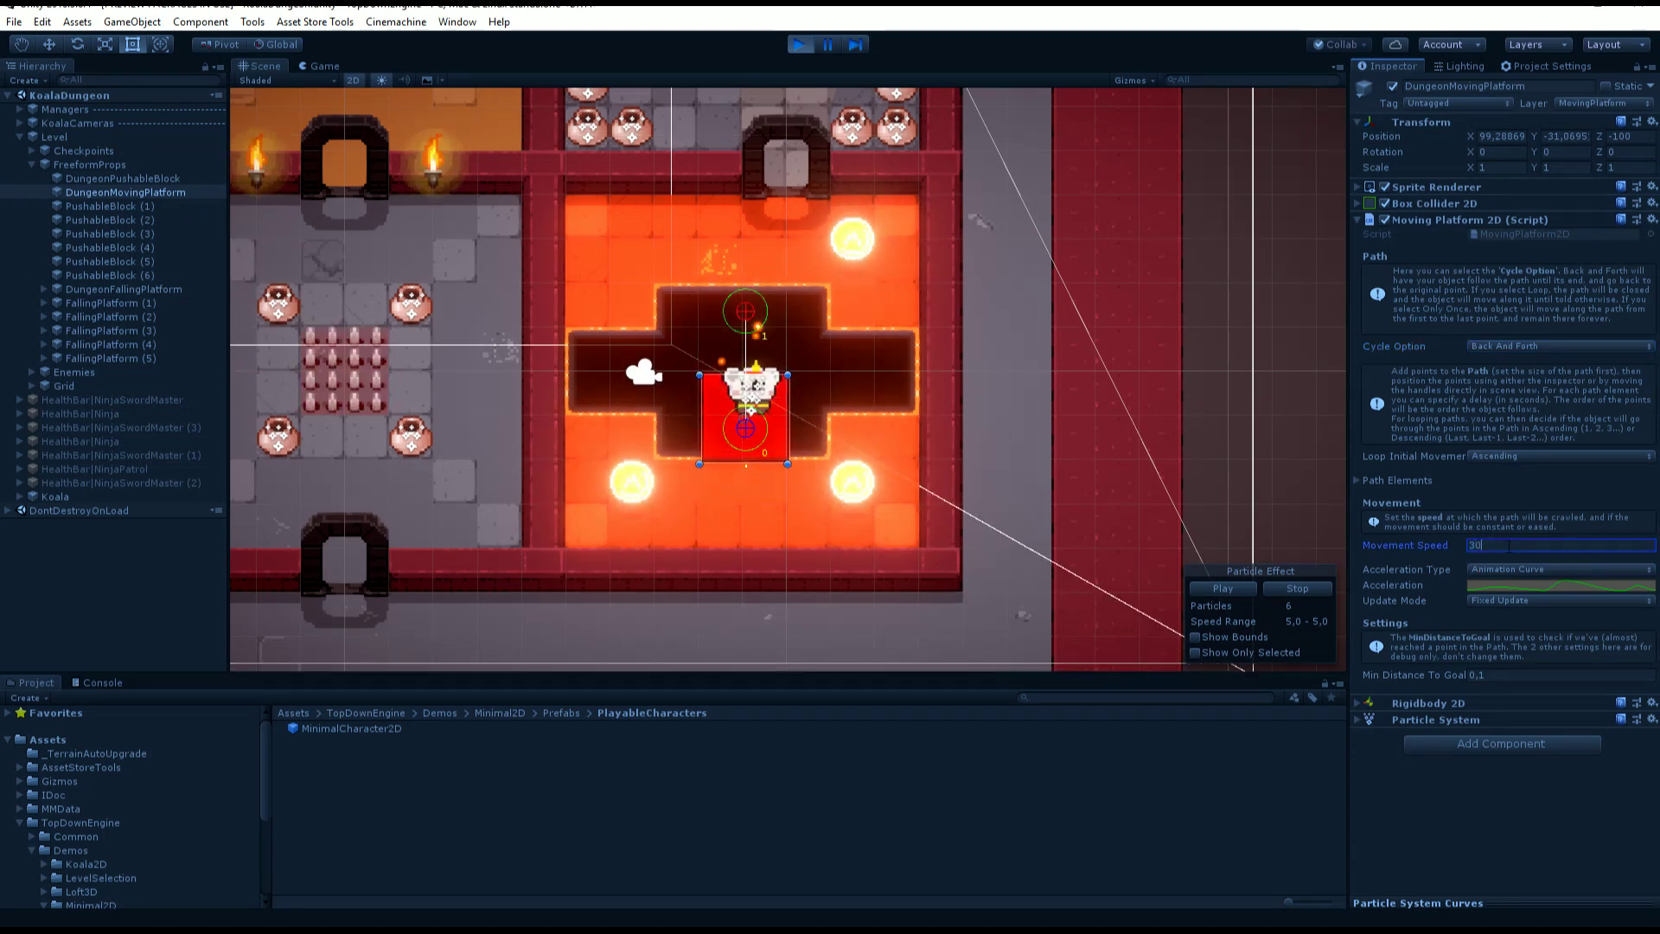
key(Return)
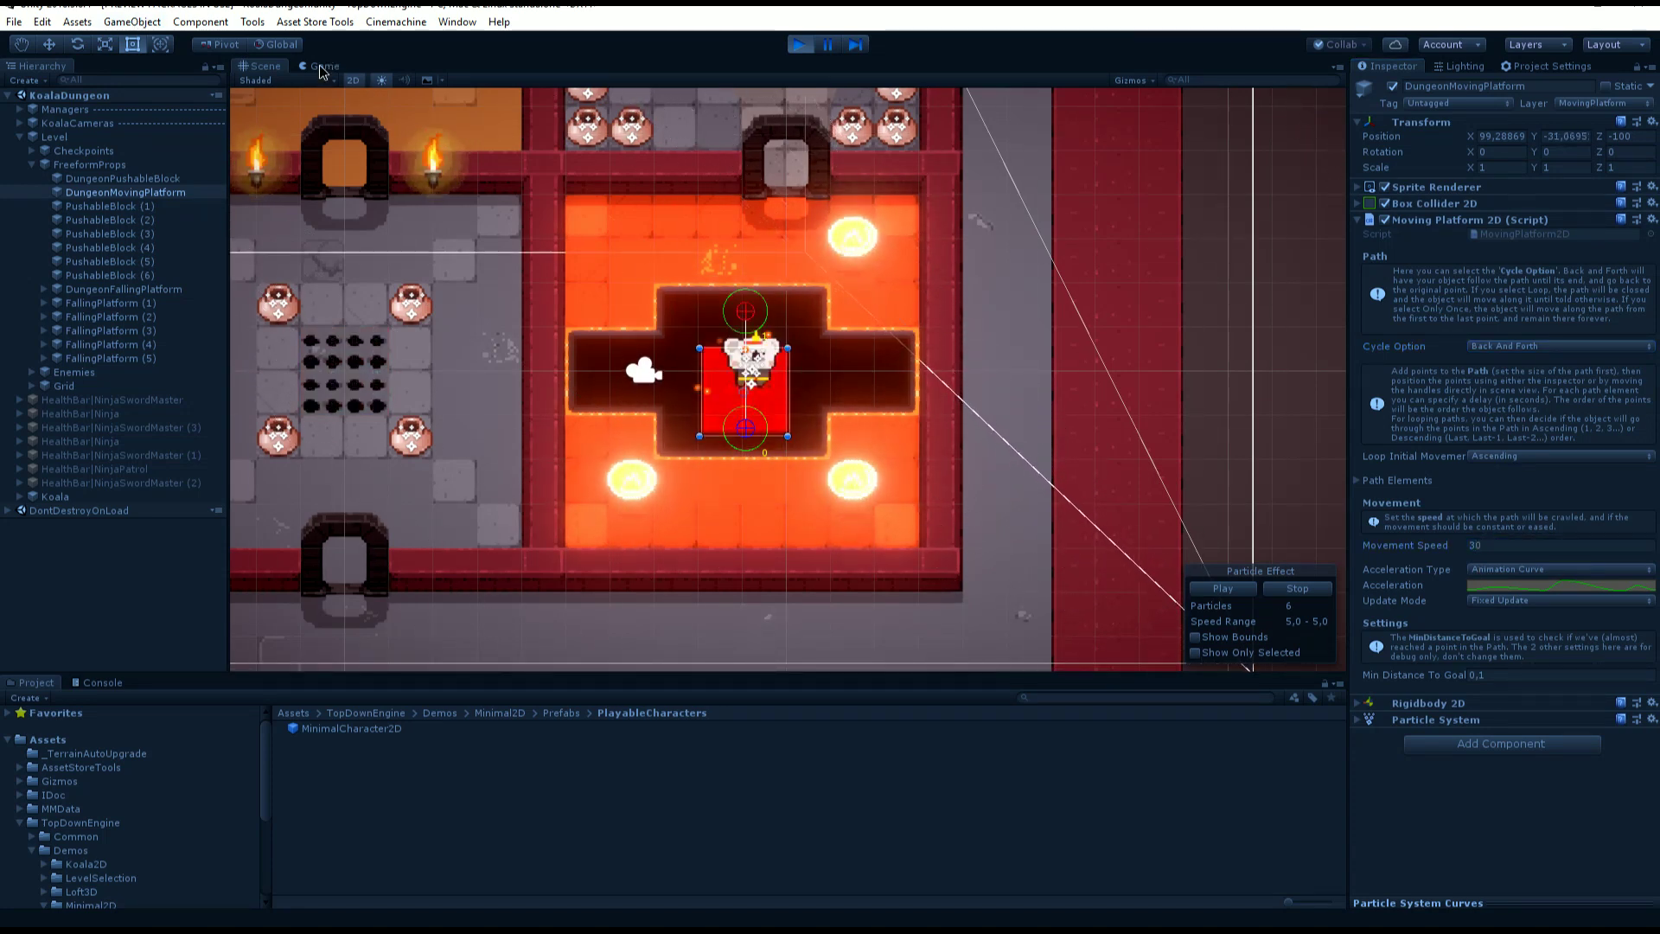
click(321, 68)
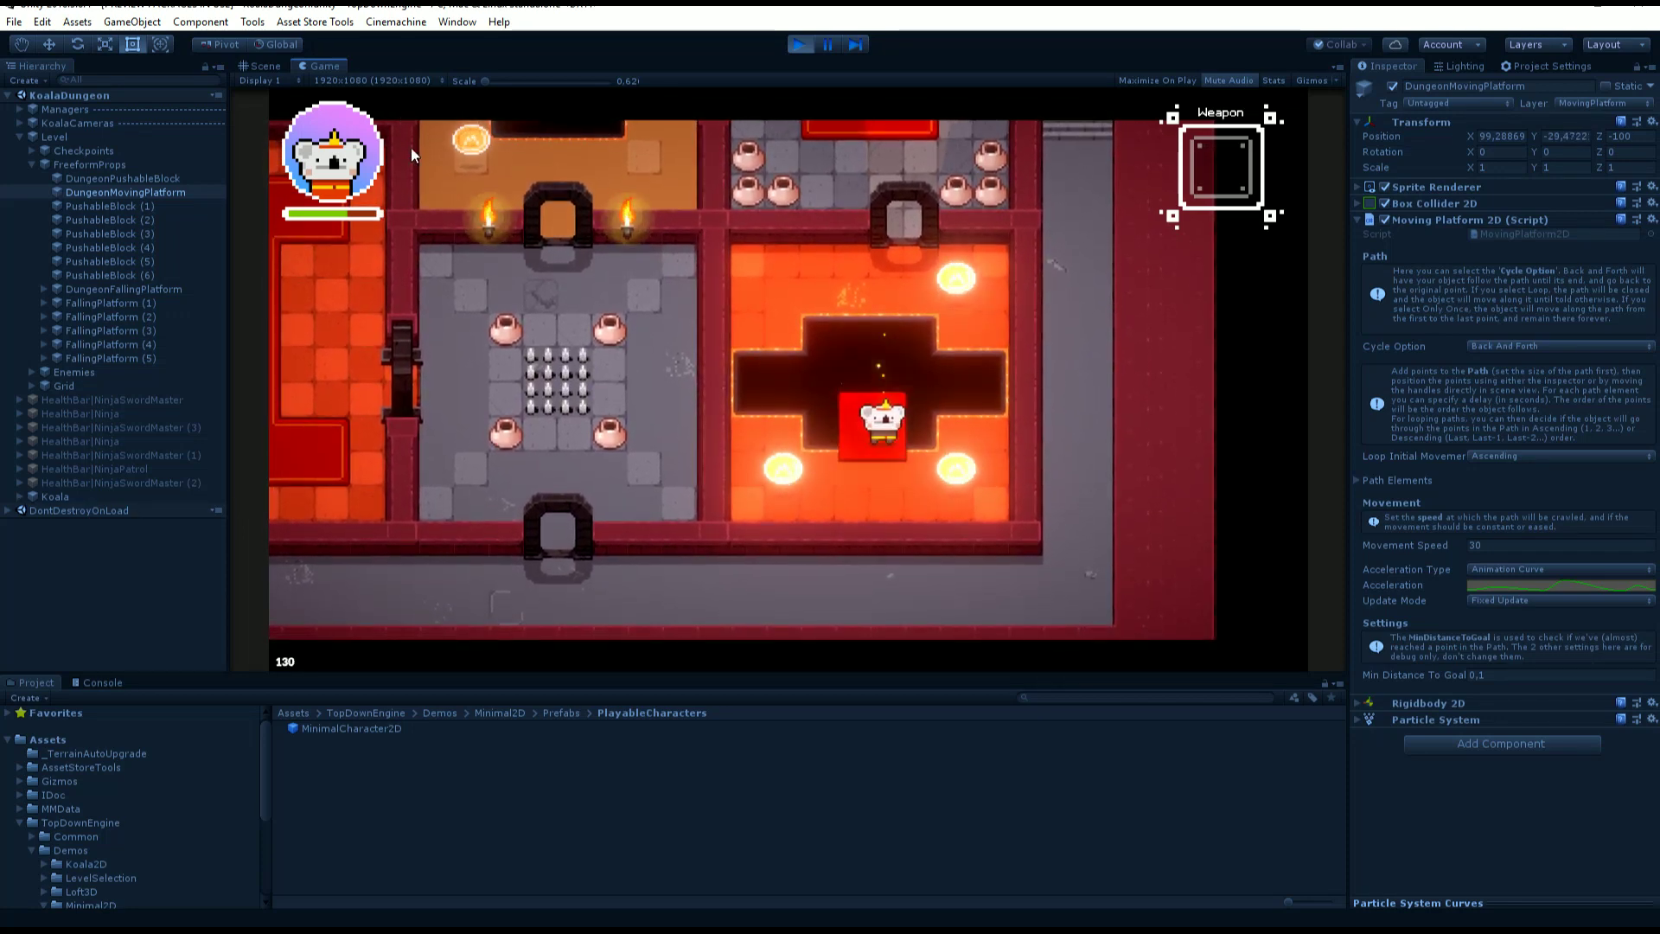
- Try a Movement Speed of 300, then bring it back down to 3
click(263, 65)
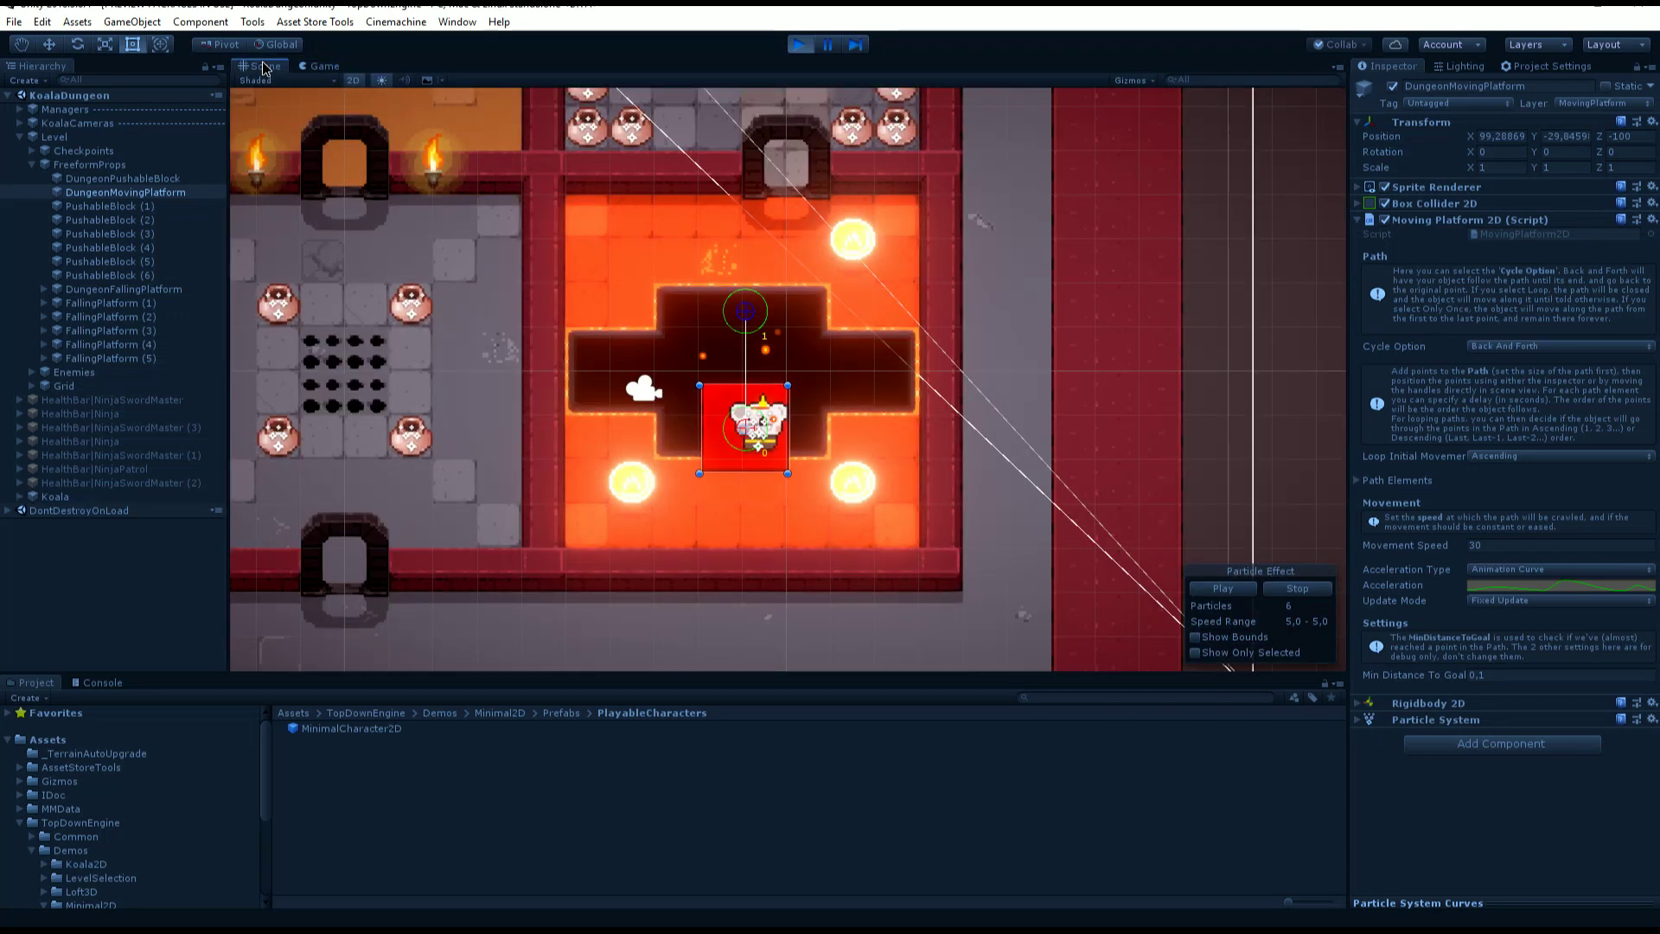
click(1490, 546)
text(0)
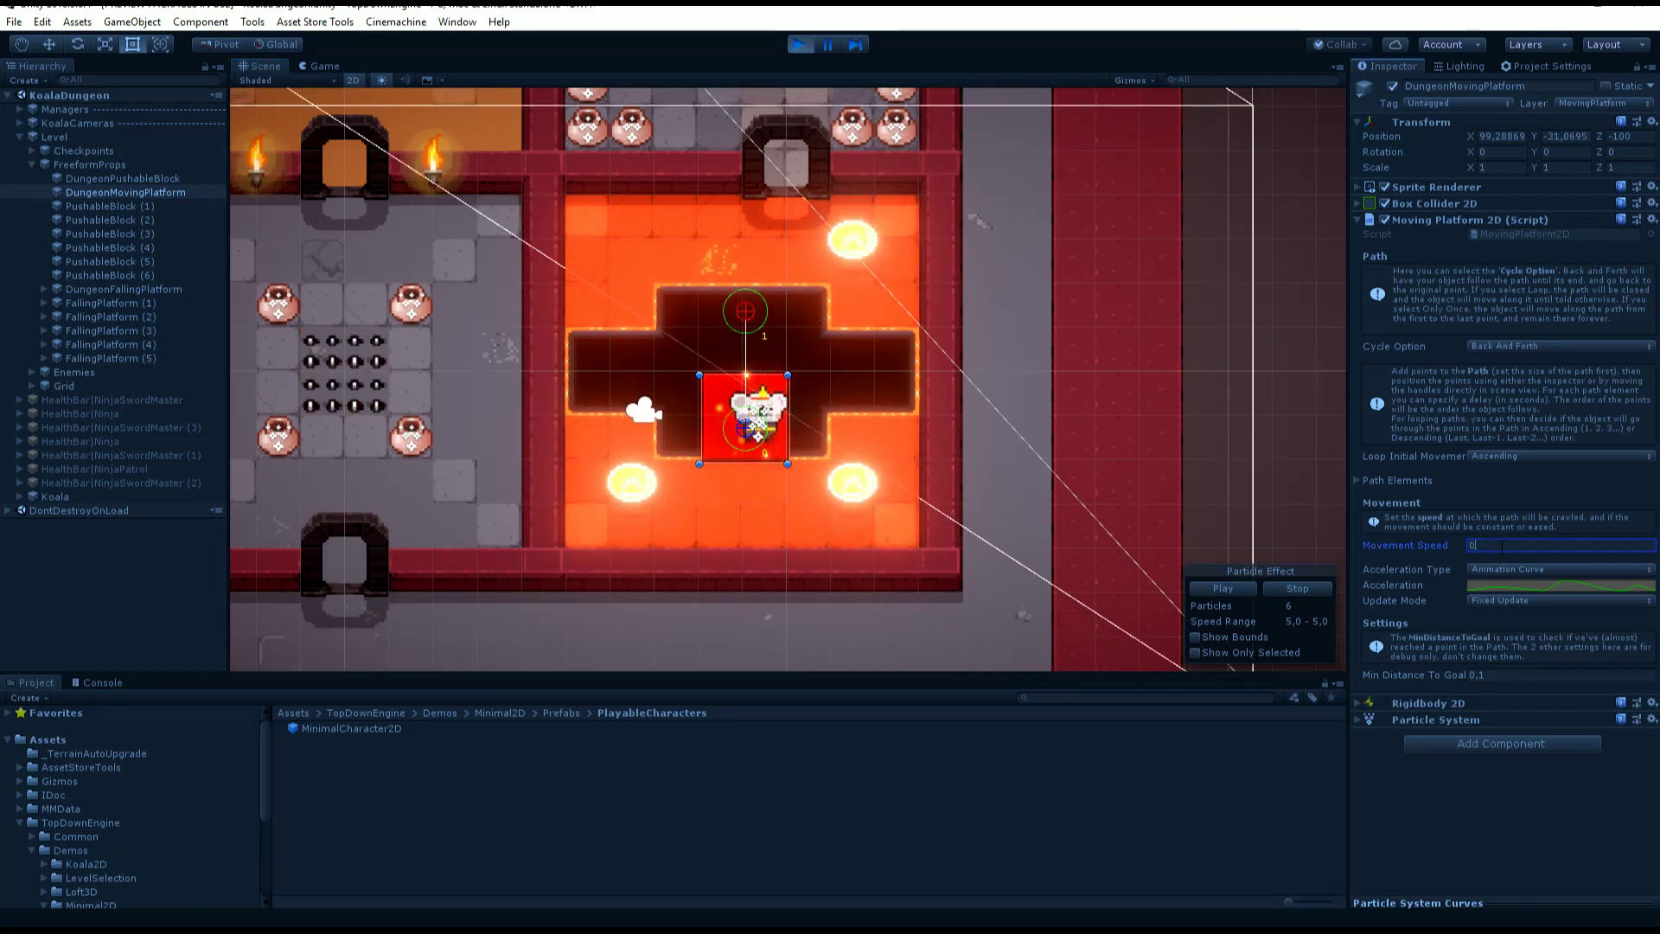
key(BackSpace)
text(300)
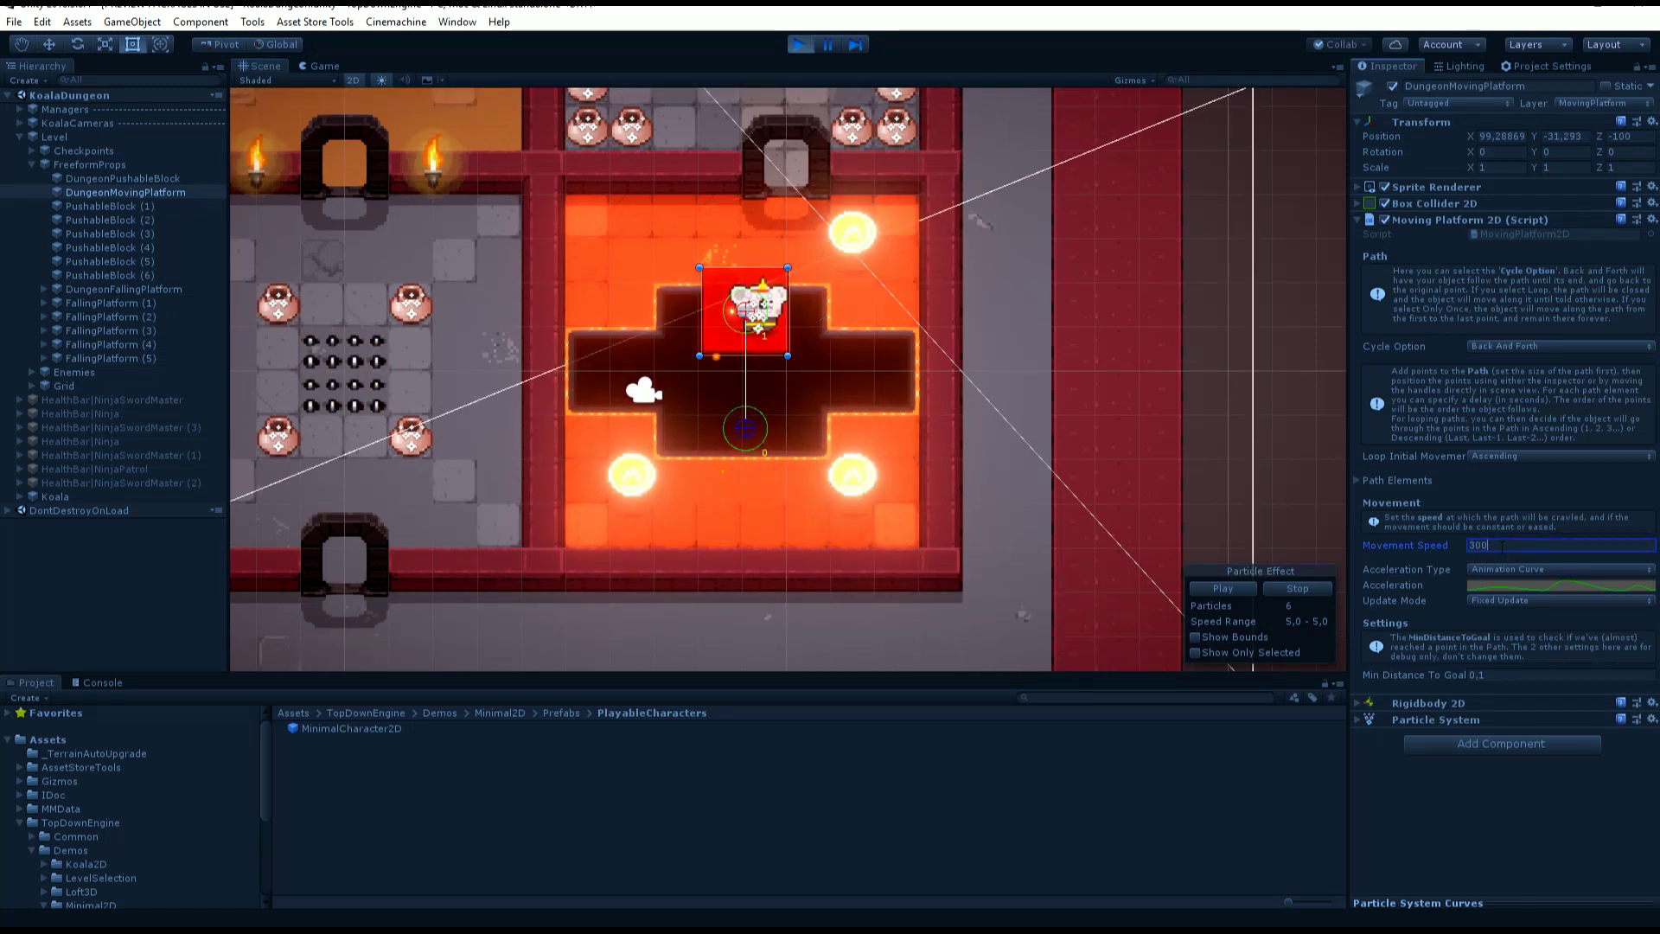
key(BackSpace)
key(BackSpace)
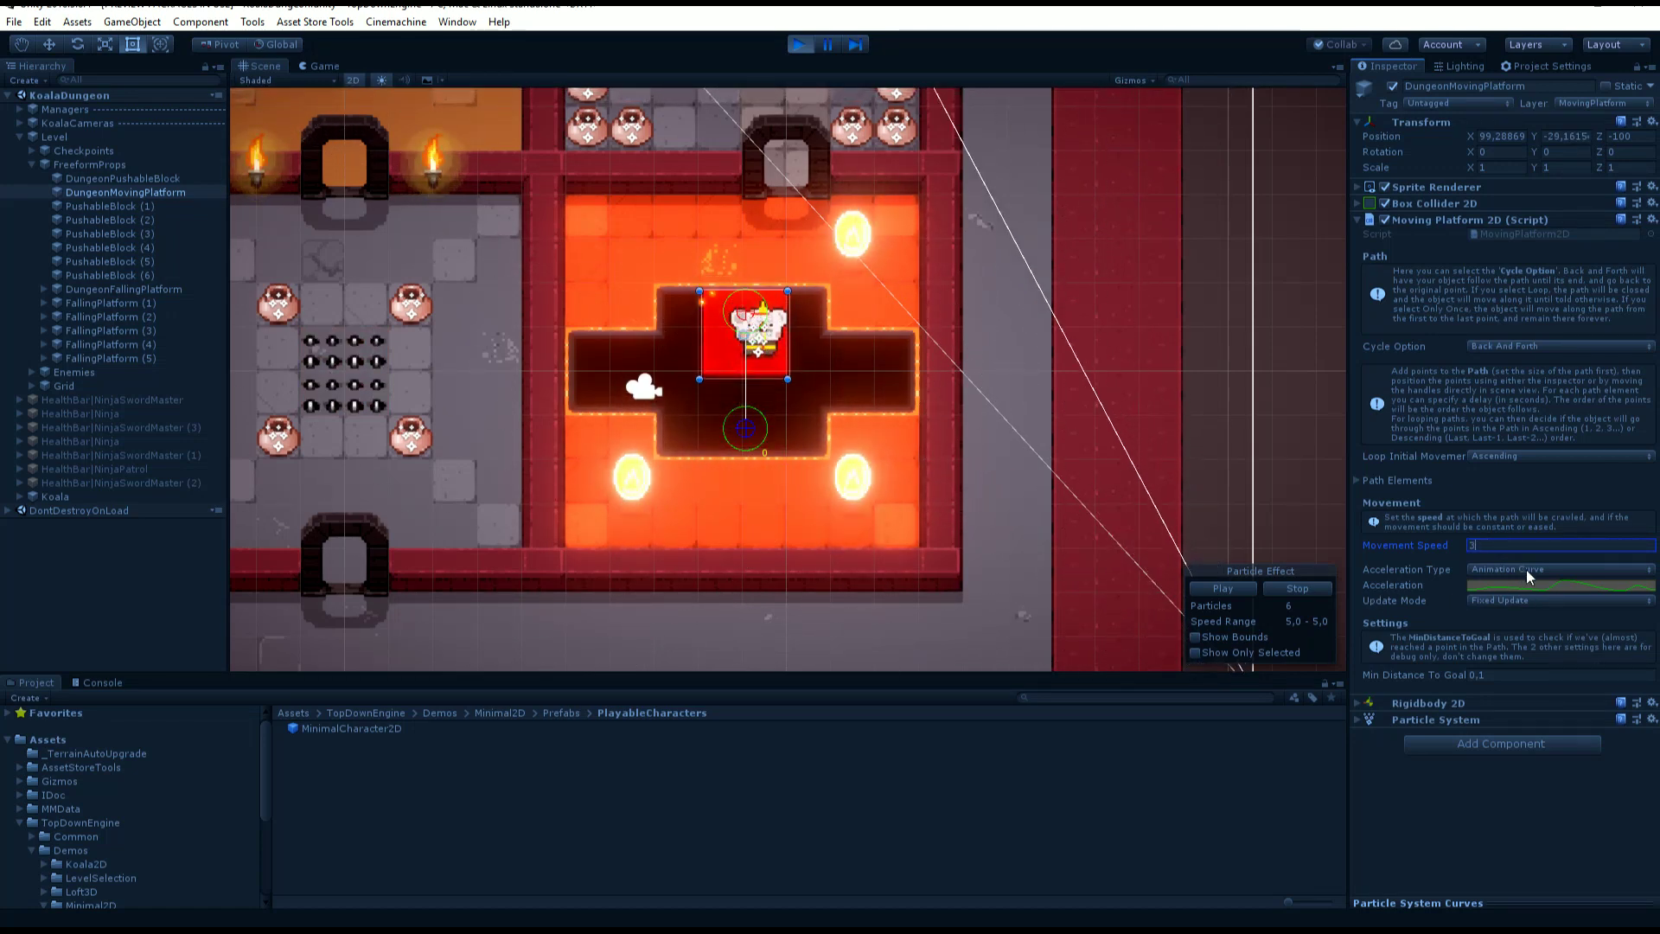
- Try Acceleration Type Ease Out, then switch it to Constant Speed
click(1527, 569)
click(1513, 595)
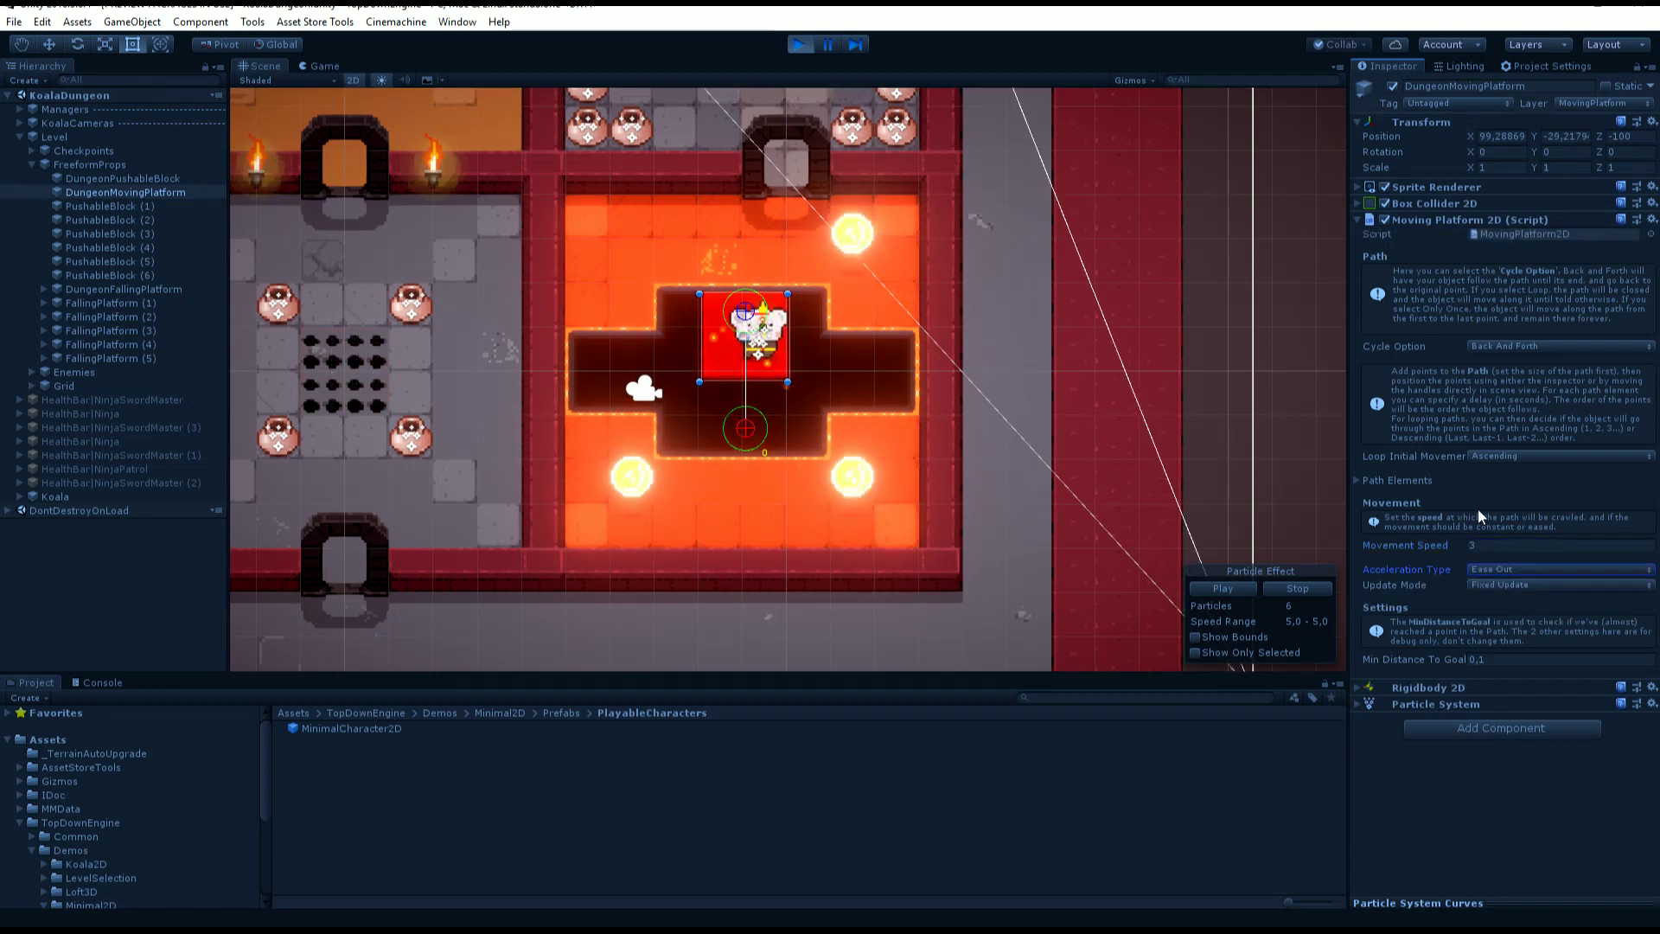
click(1530, 570)
click(1528, 588)
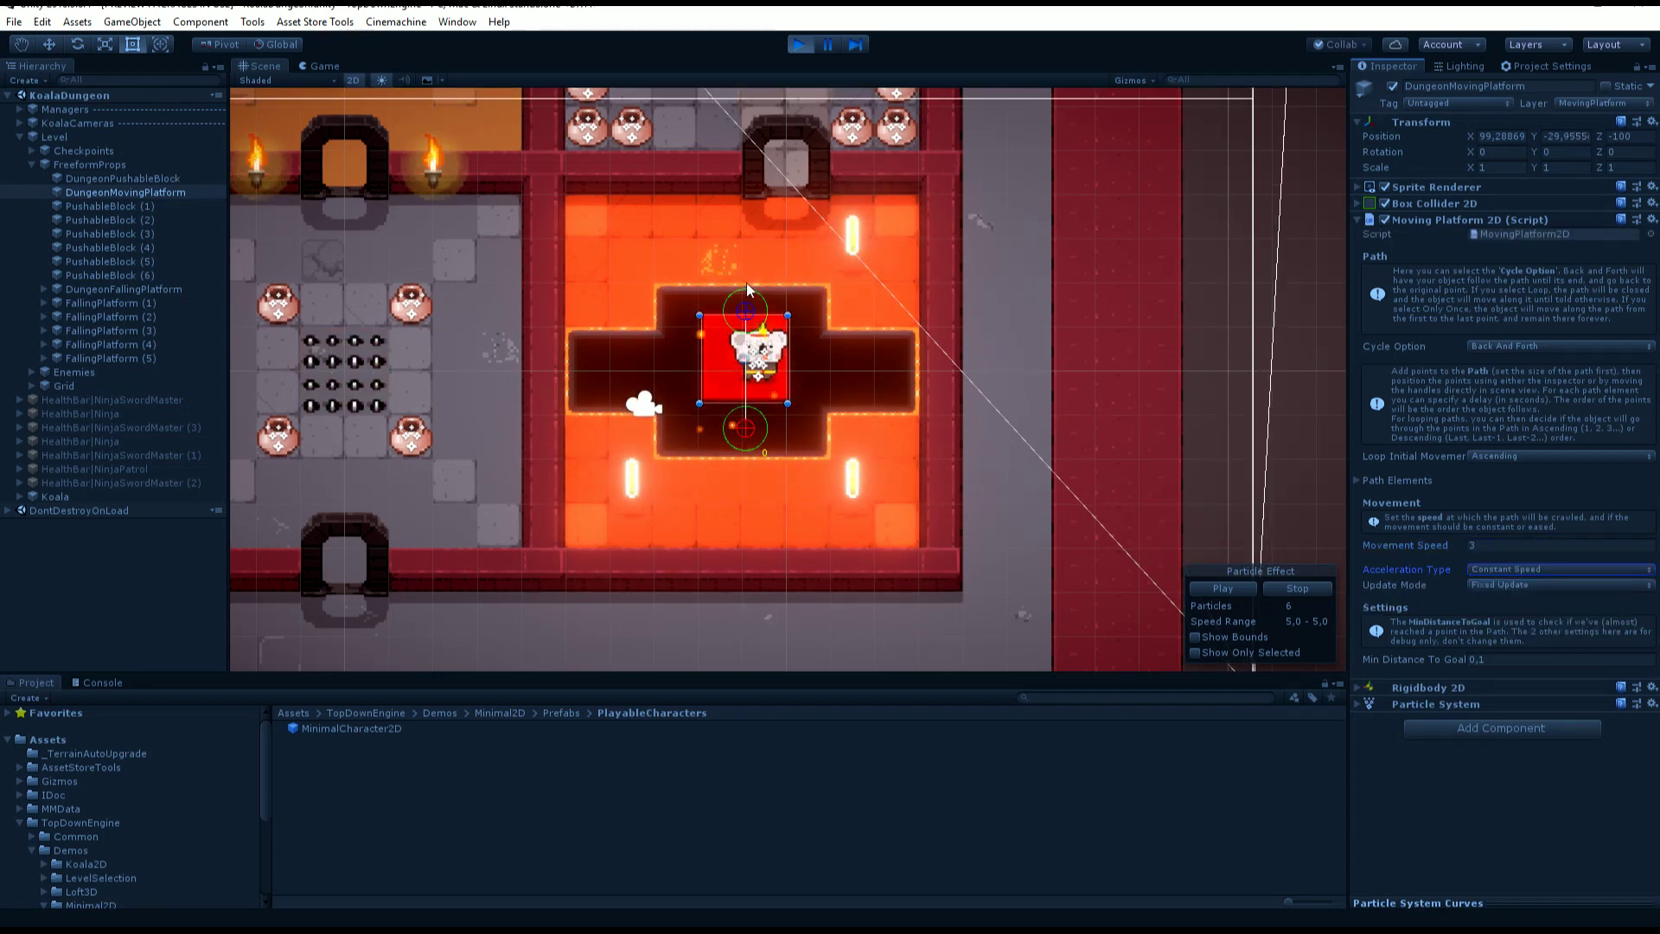
- Try Update Mode Update, then Fixed Update, and stop and restart play mode
click(1503, 583)
click(1506, 598)
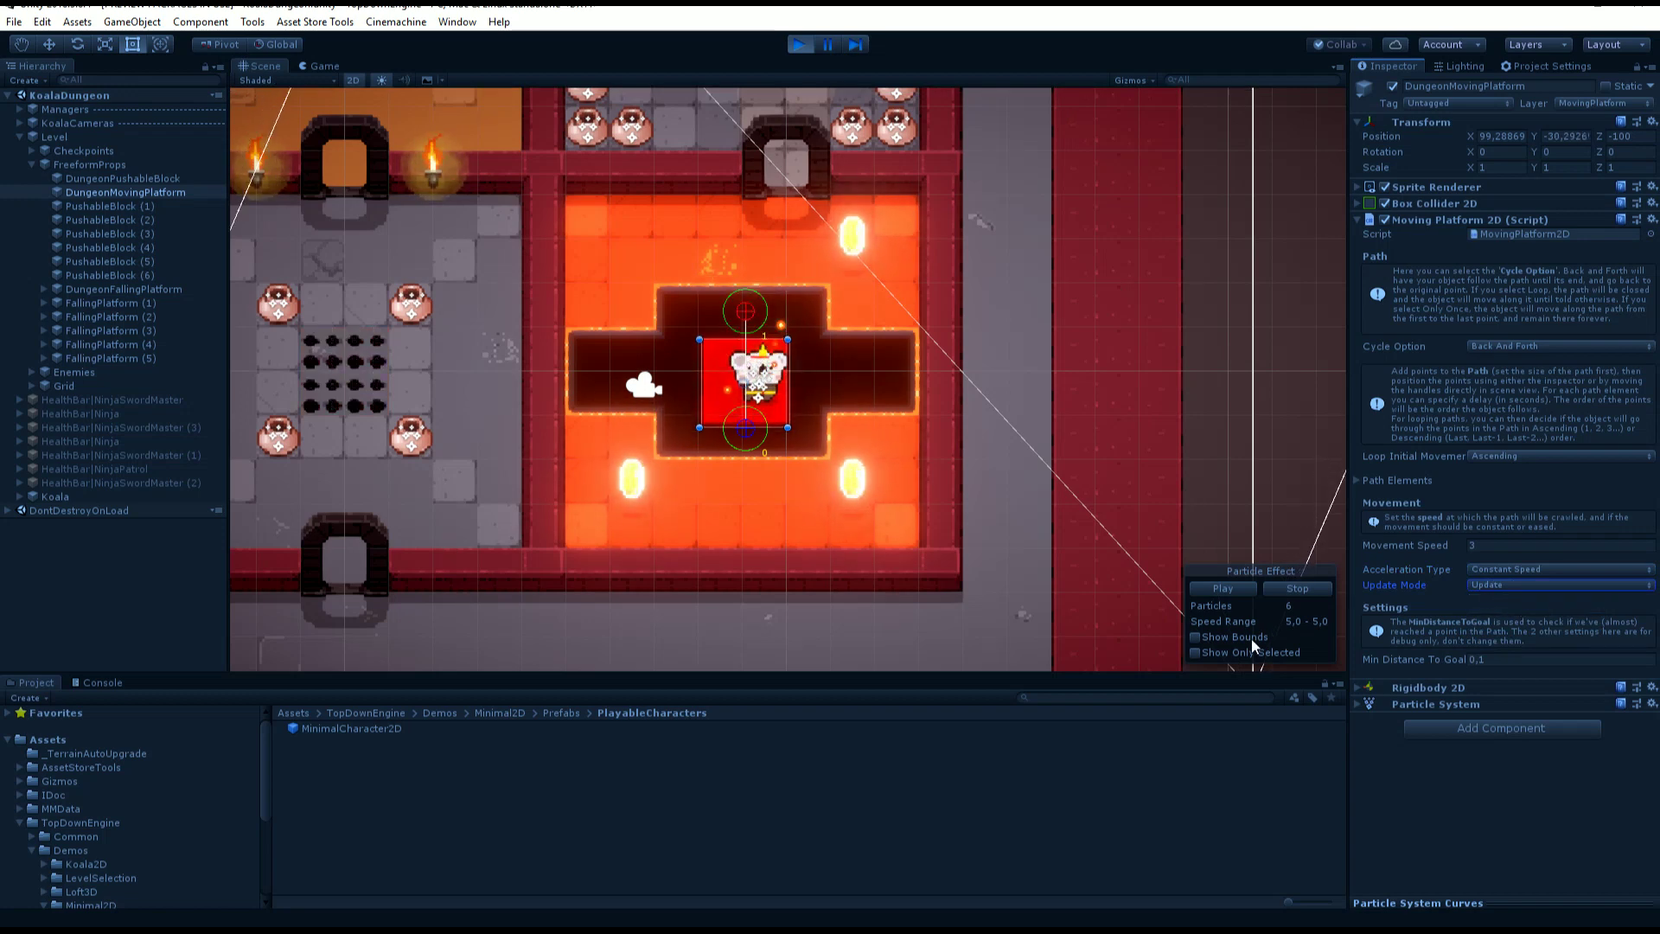
click(1504, 585)
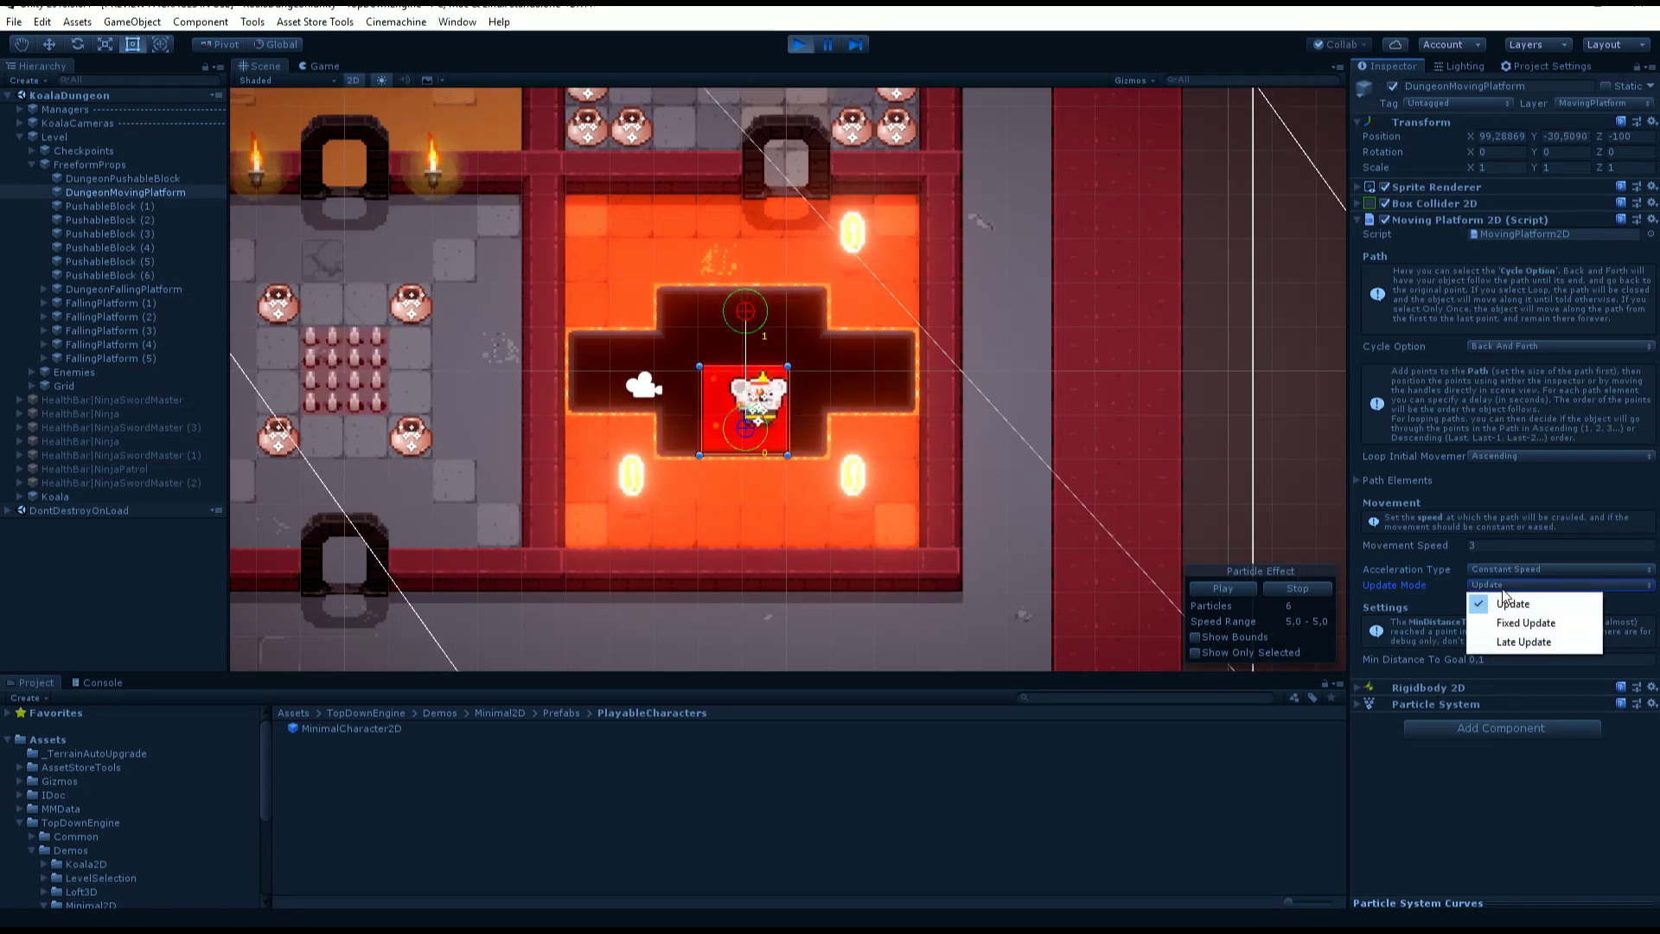
click(1518, 624)
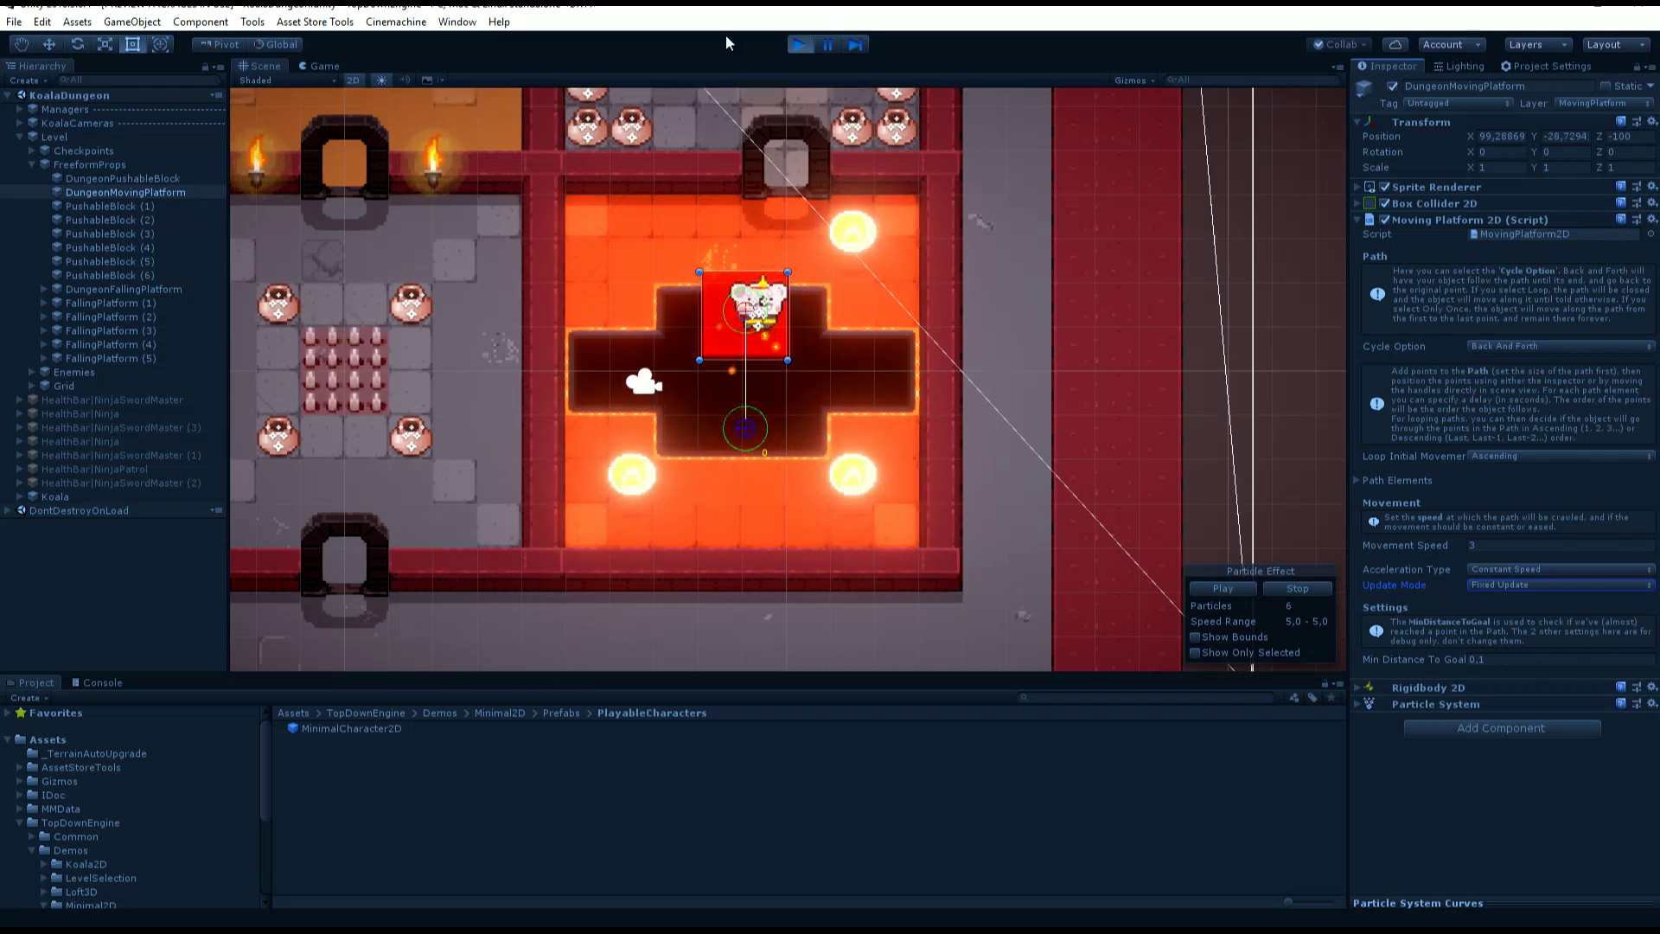
click(797, 44)
click(797, 45)
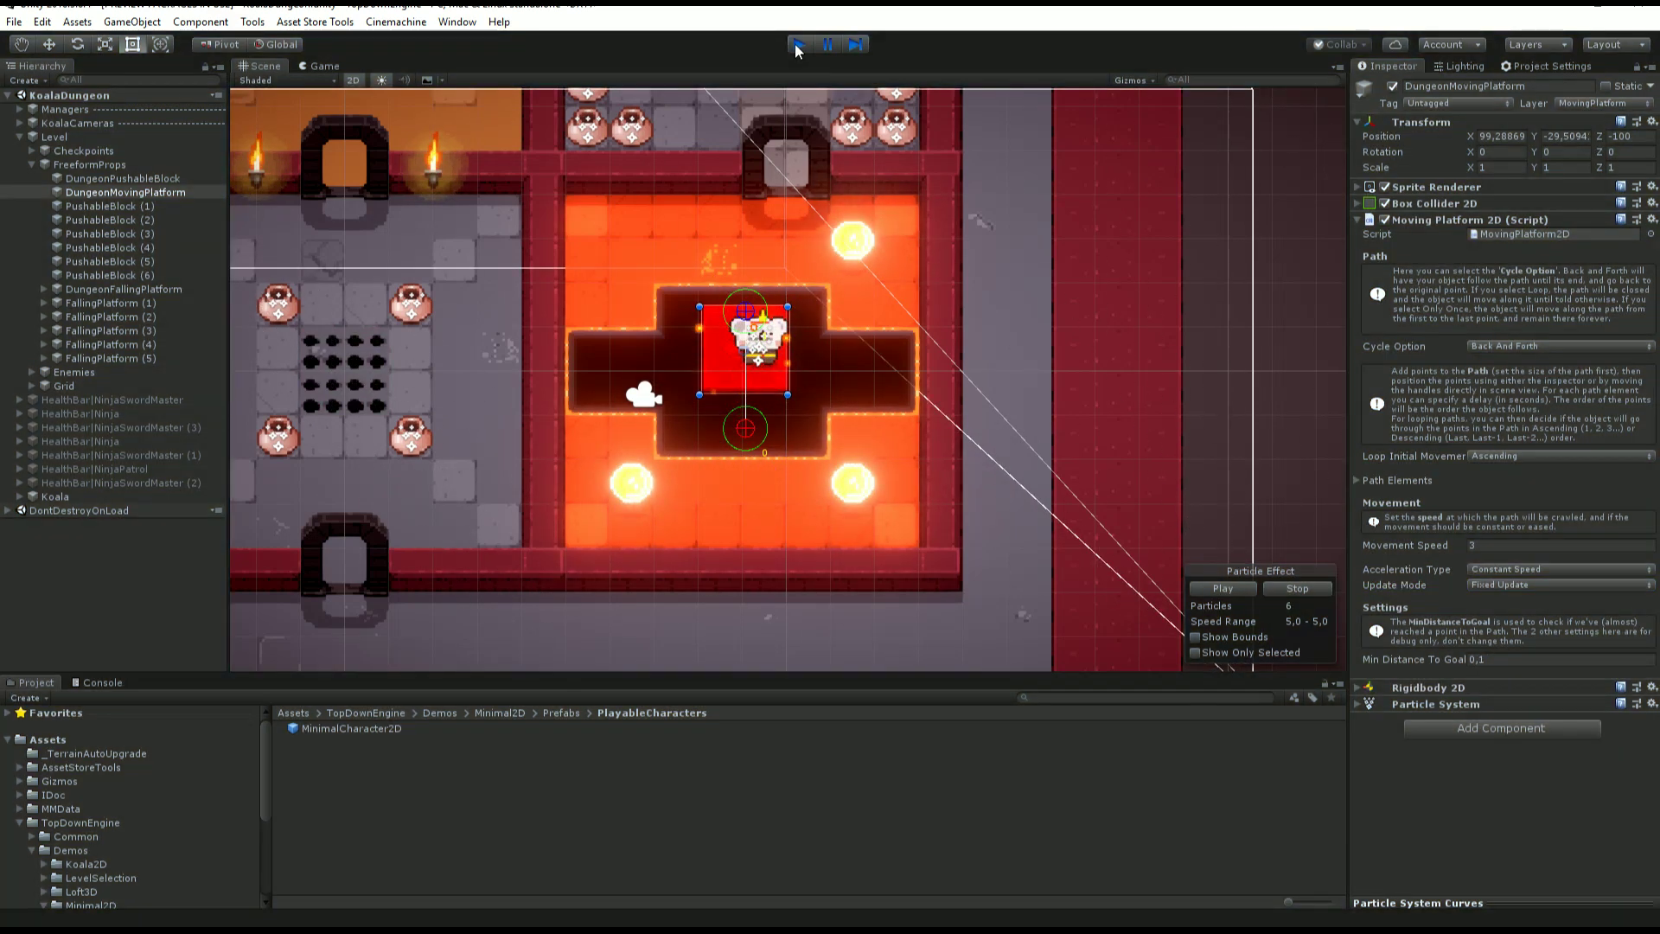
- Stop play mode and open the MinimalSandbox2D scene from the Minimal2D demo folder
click(795, 44)
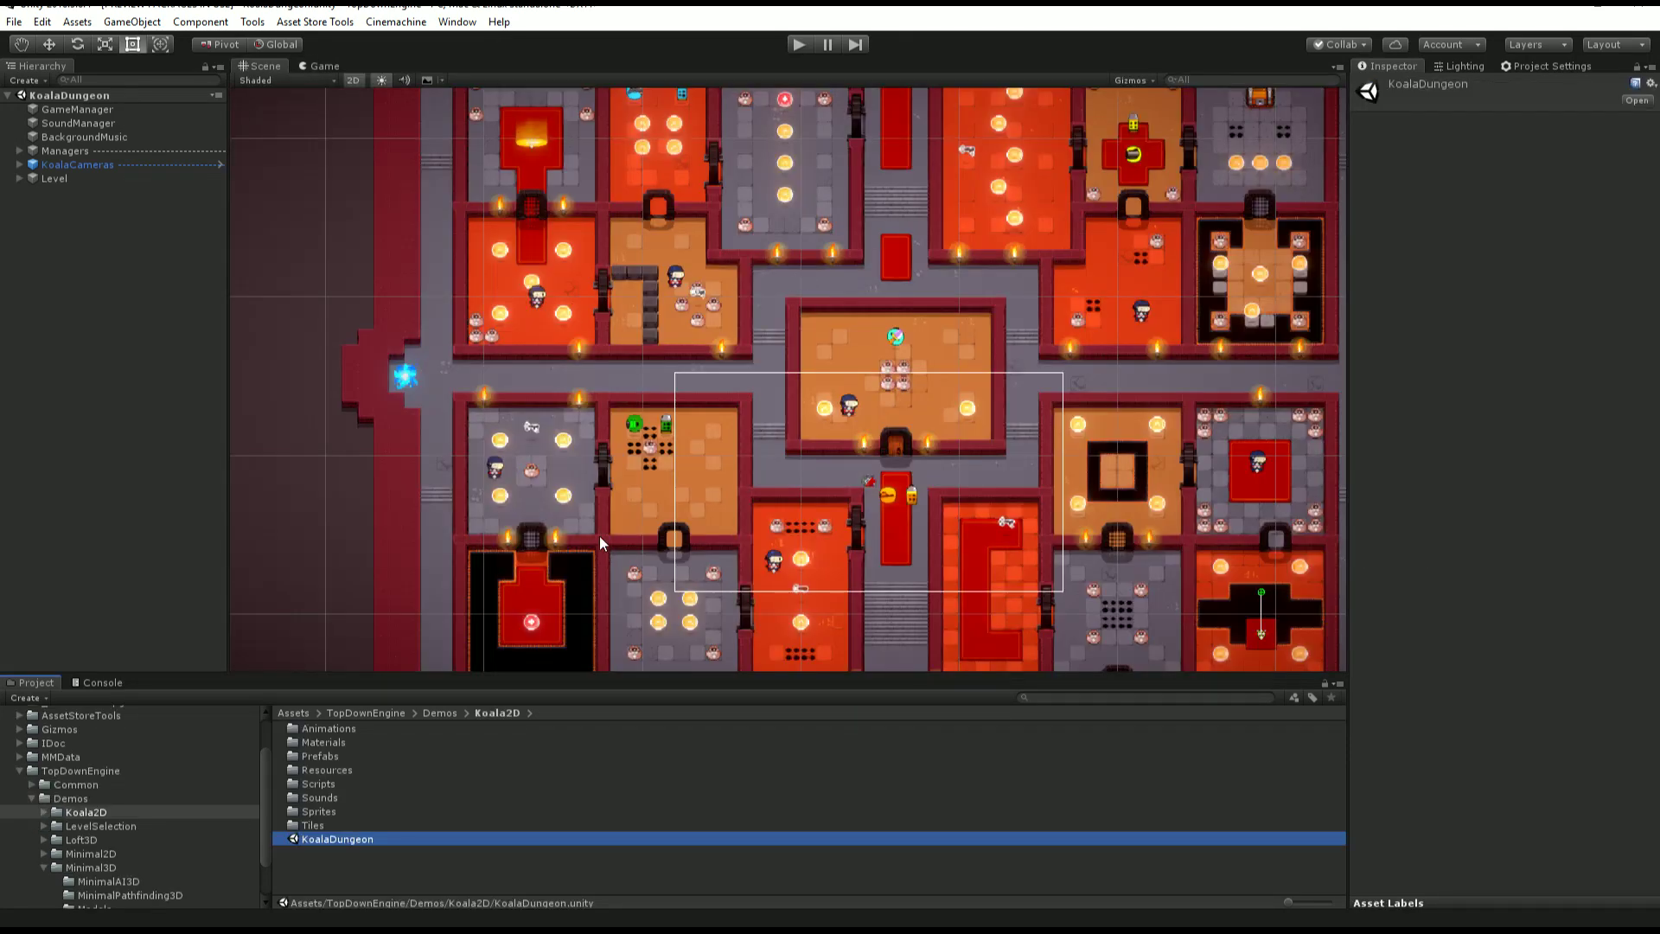
click(90, 854)
double_click(370, 797)
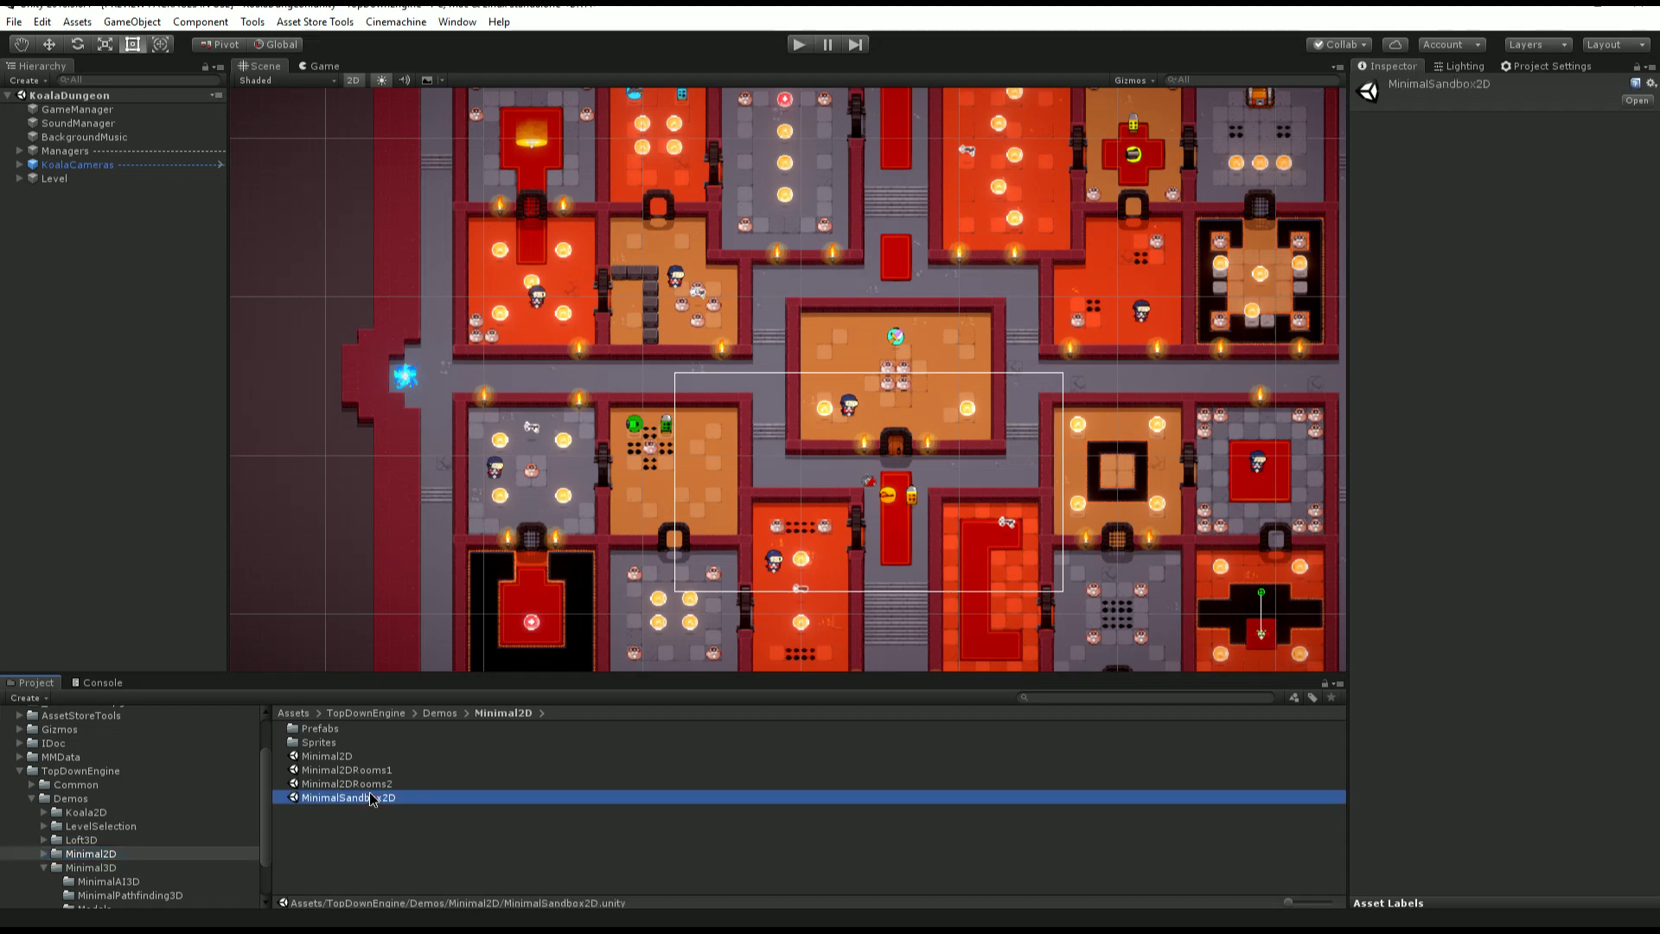
- Select the green Minimal2DMovingPlatform, preview it running in play mode, then stop
click(507, 277)
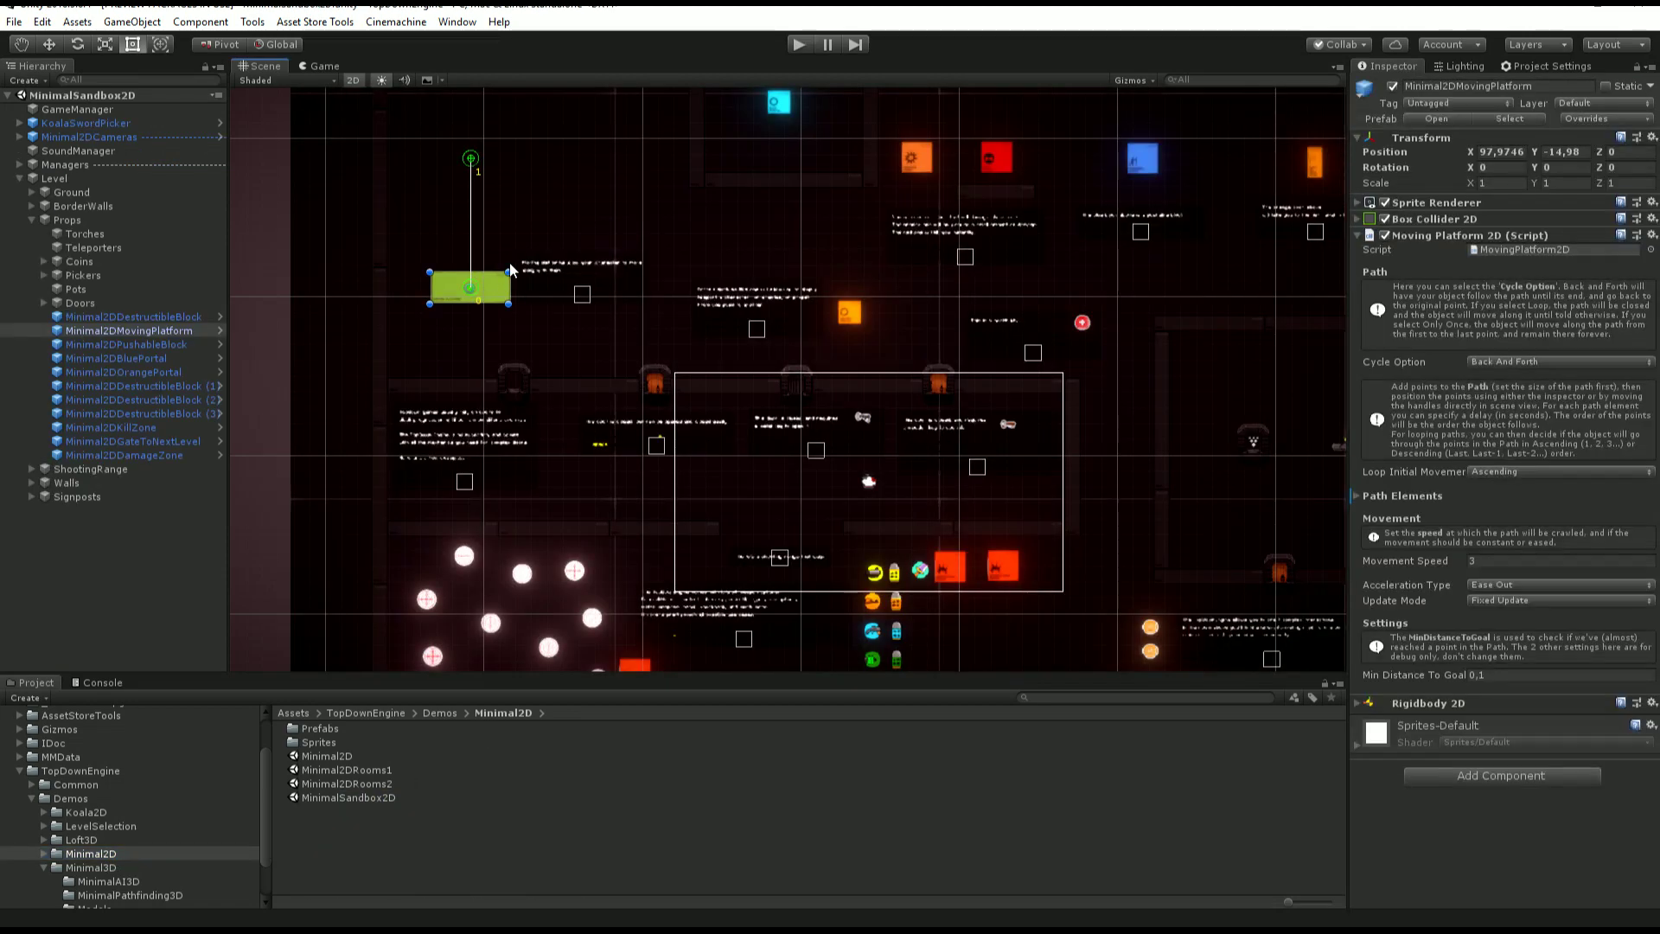
click(797, 45)
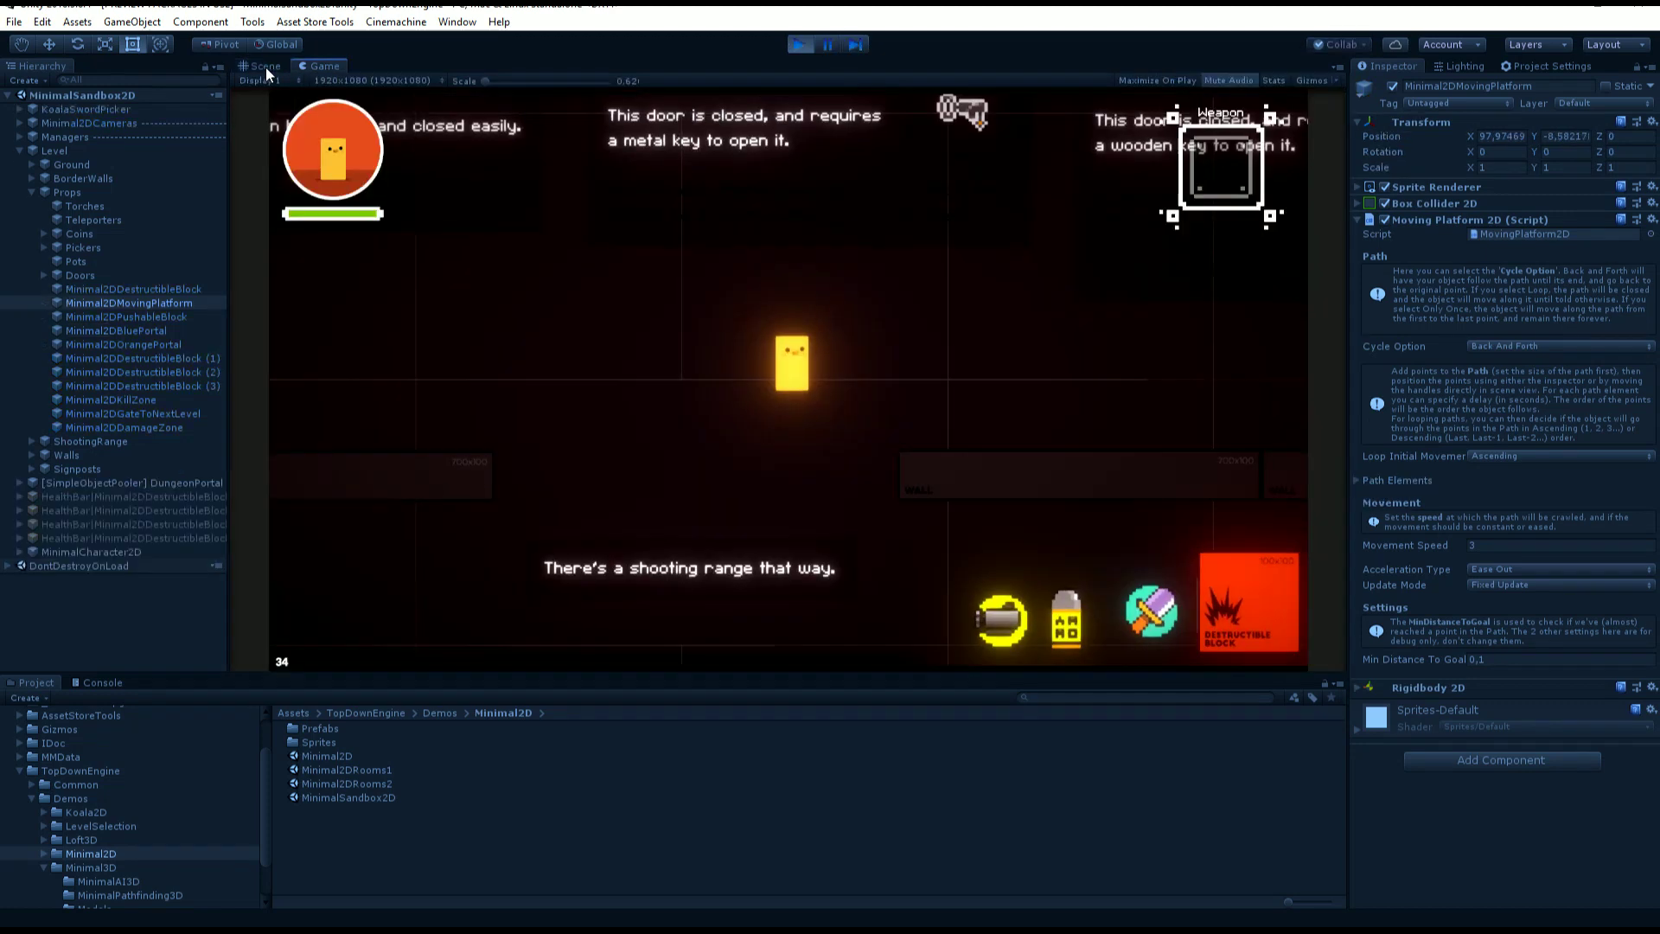
click(266, 67)
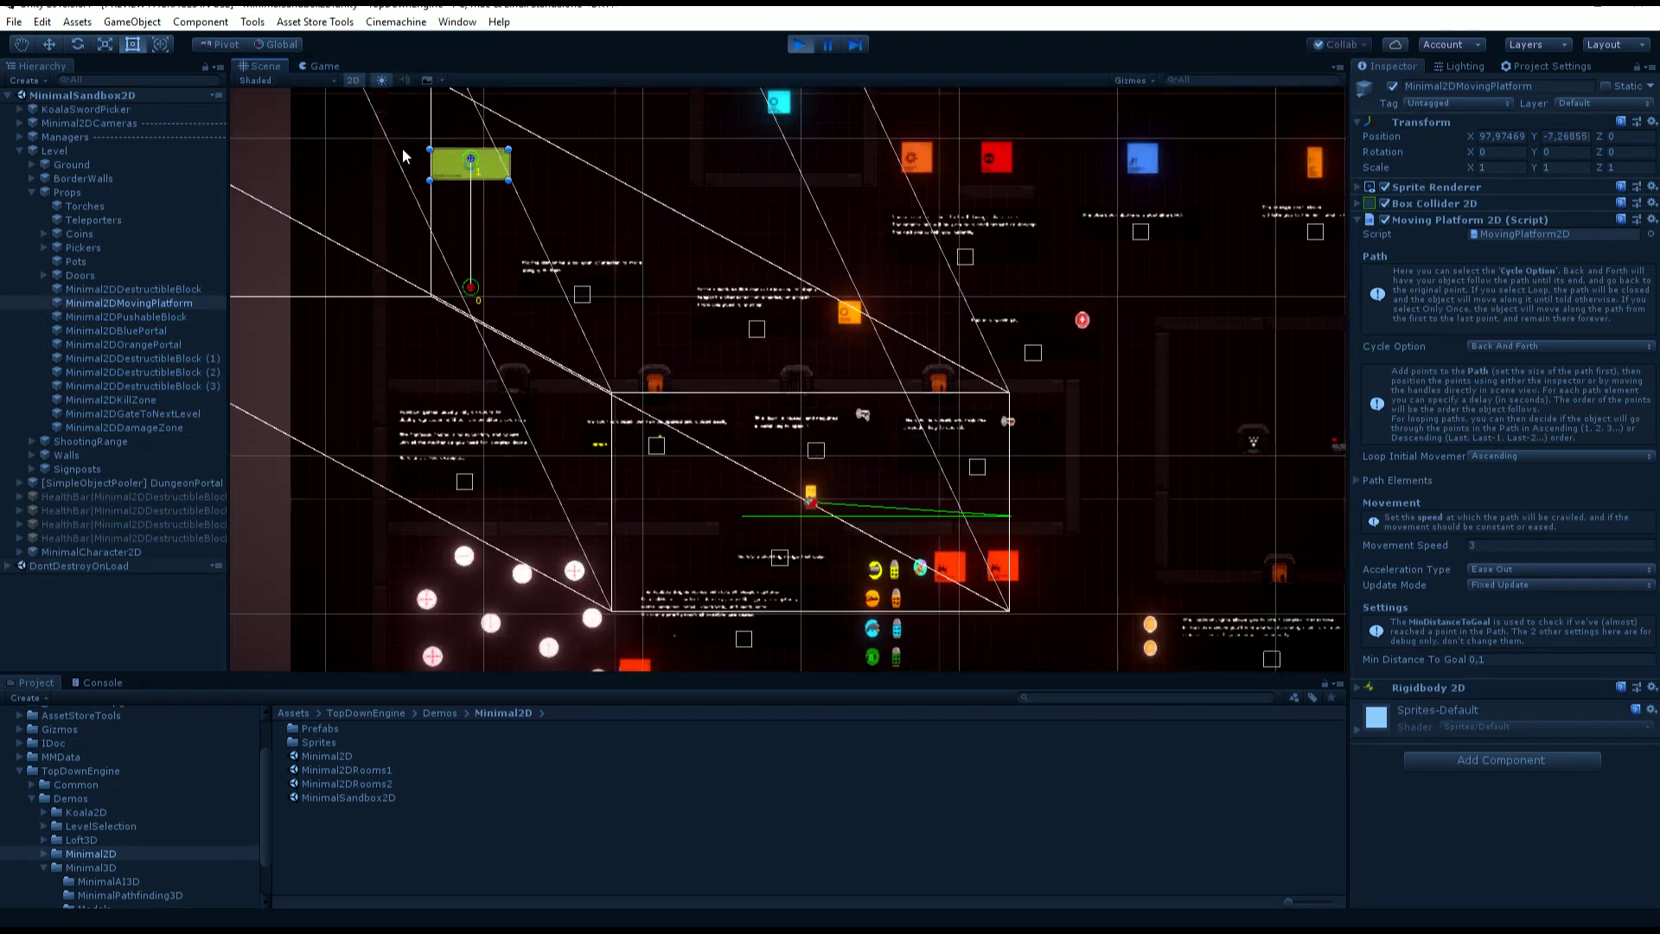
click(801, 46)
- Open the MinimalSandbox3D scene in 3D perspective and orbit around the moving platform
click(126, 871)
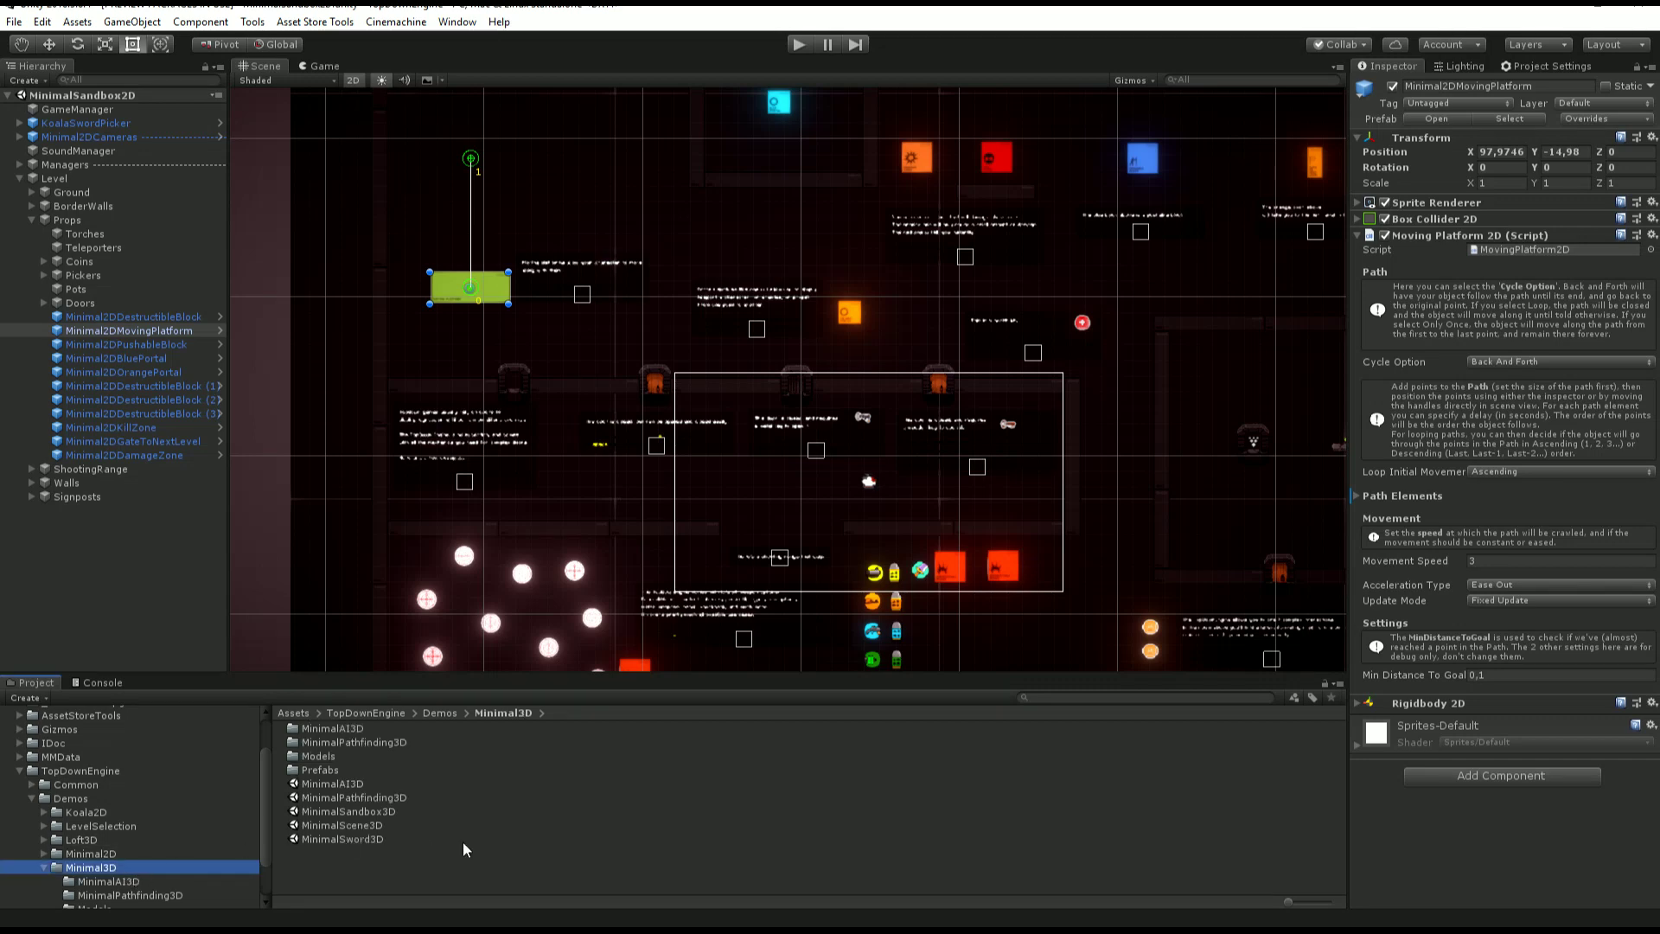
double_click(371, 813)
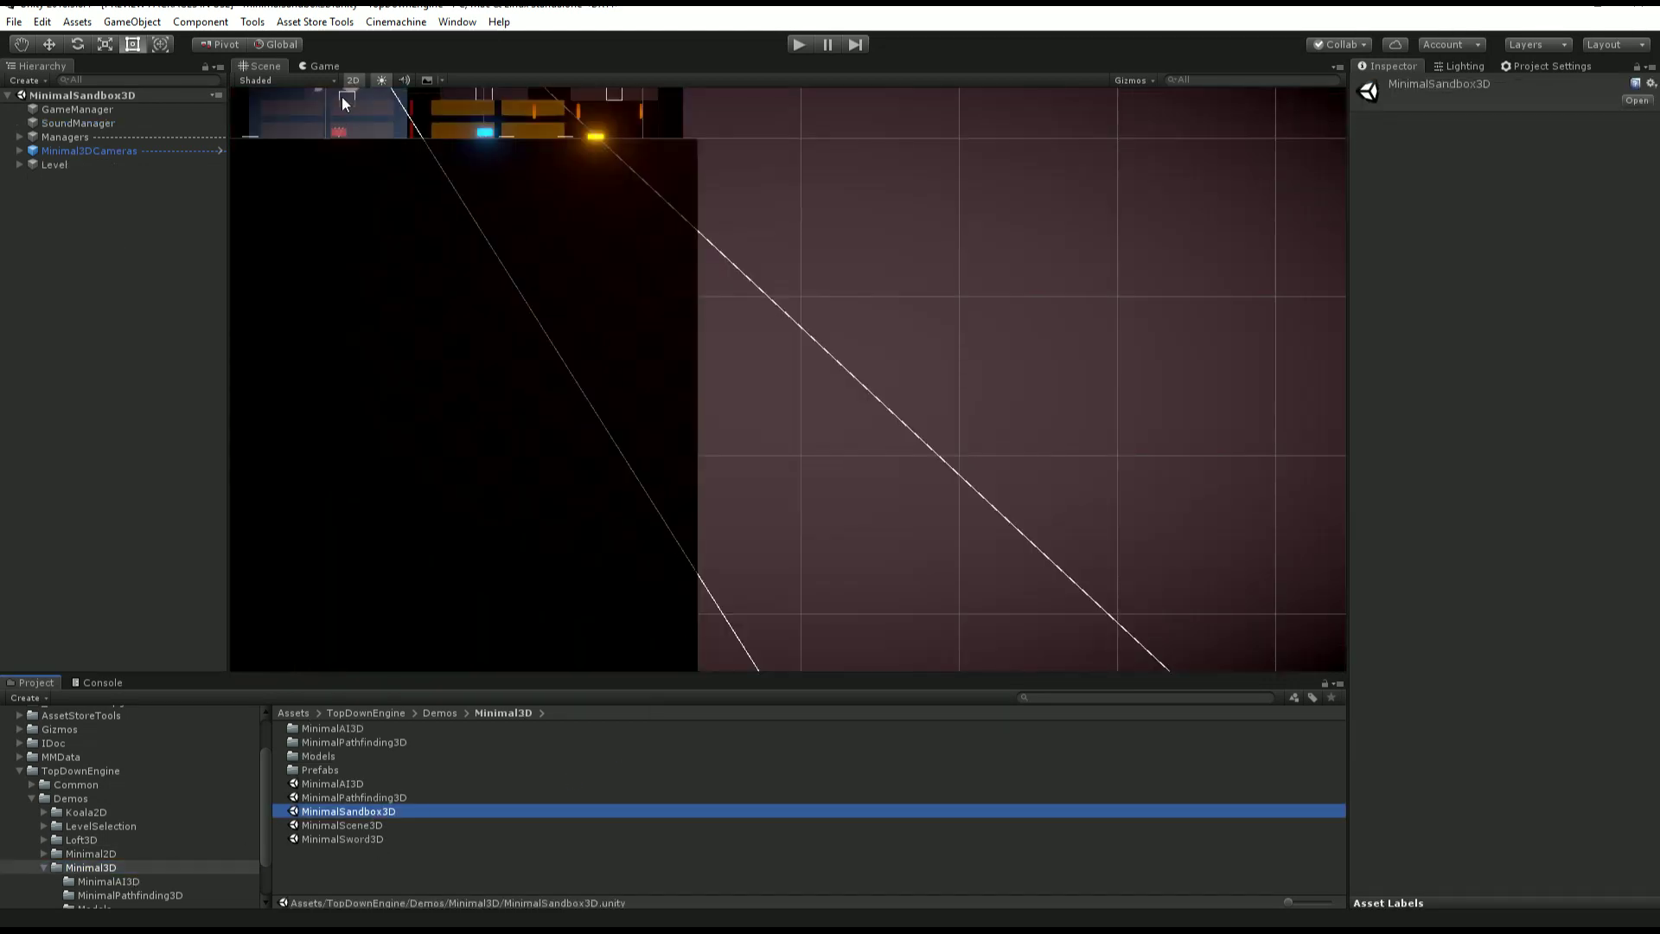
click(350, 80)
key(w)
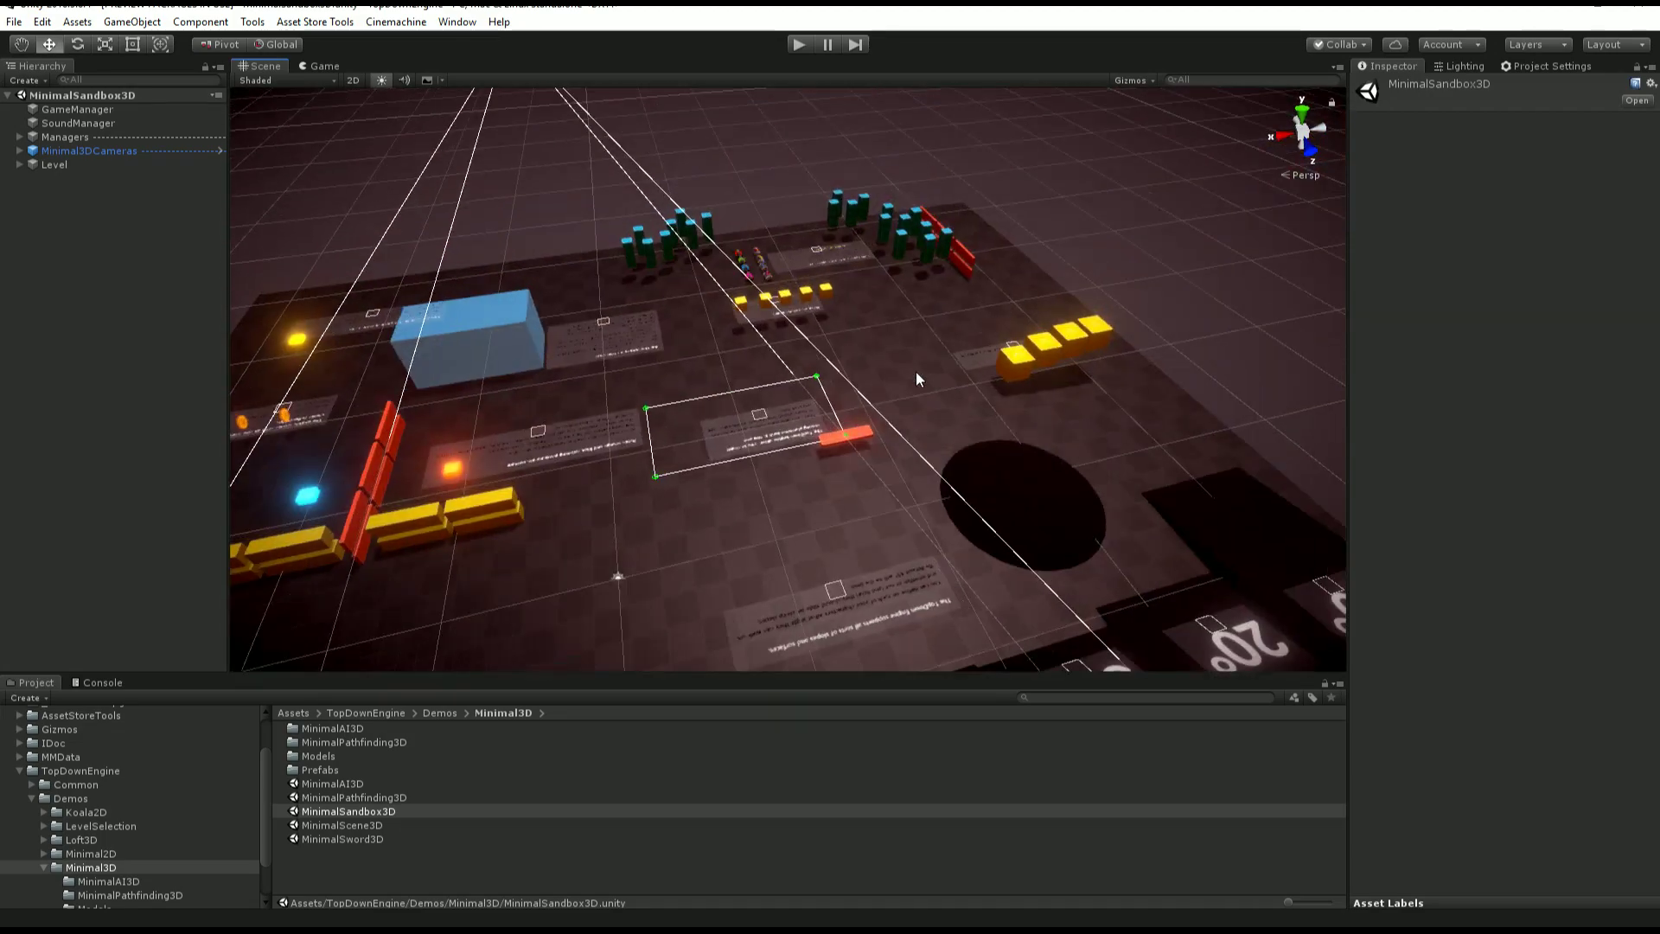
alt+drag(916, 371, 744, 547)
middle_drag(744, 547, 868, 329)
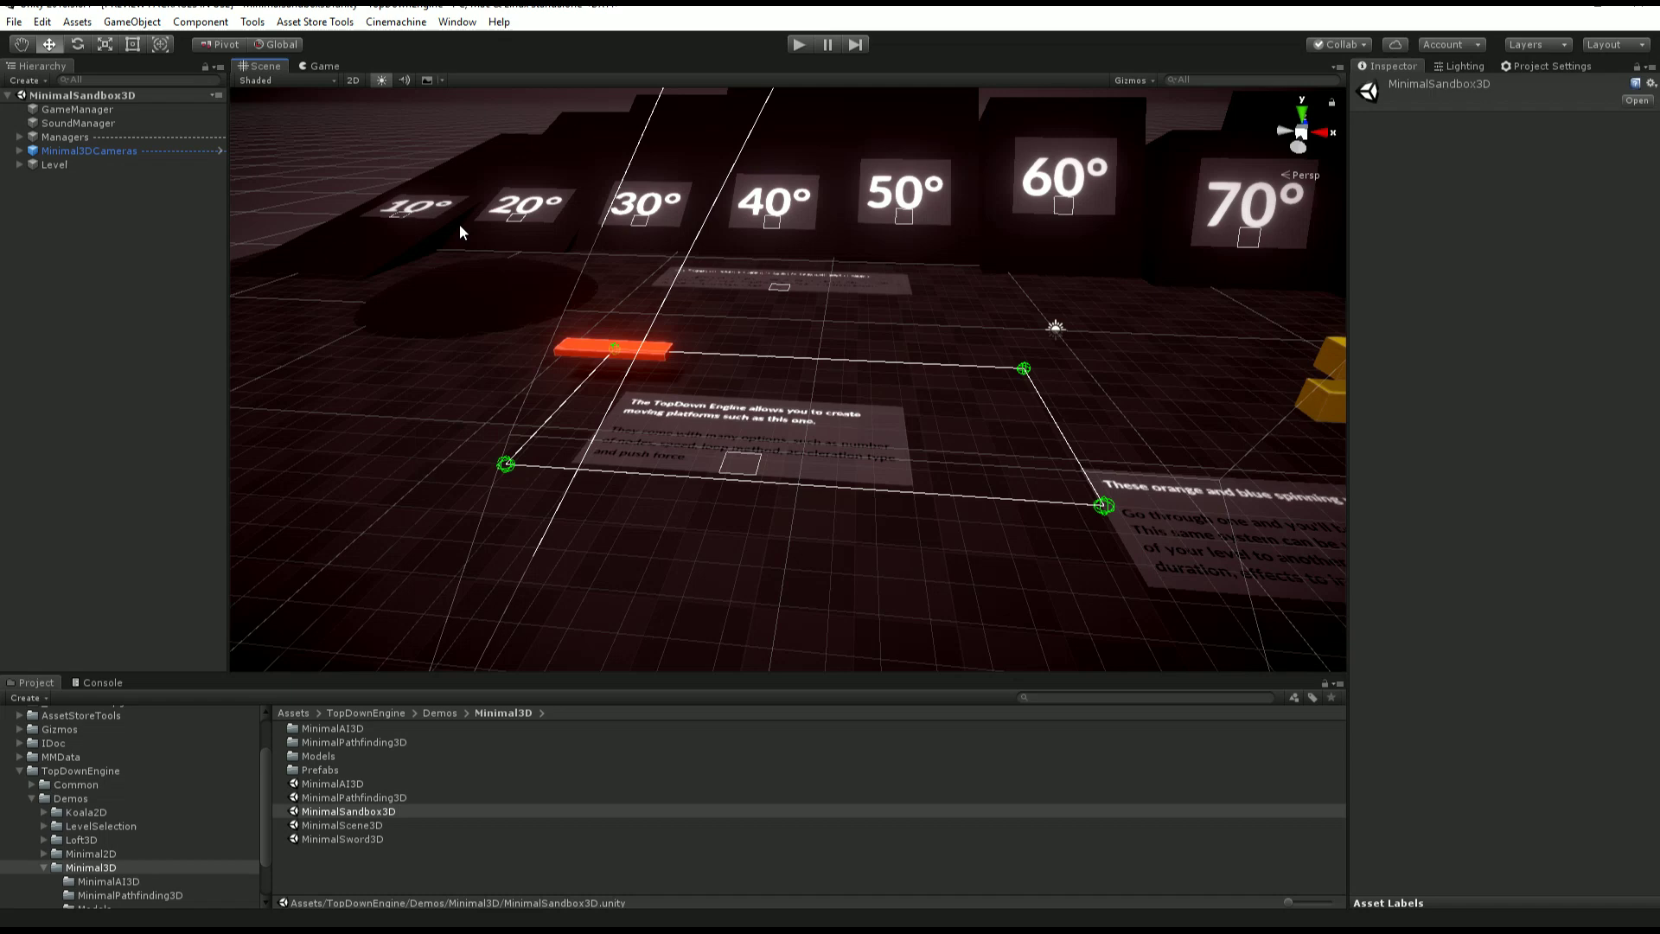
- Play the level and walk the character onto the red moving platform
click(799, 44)
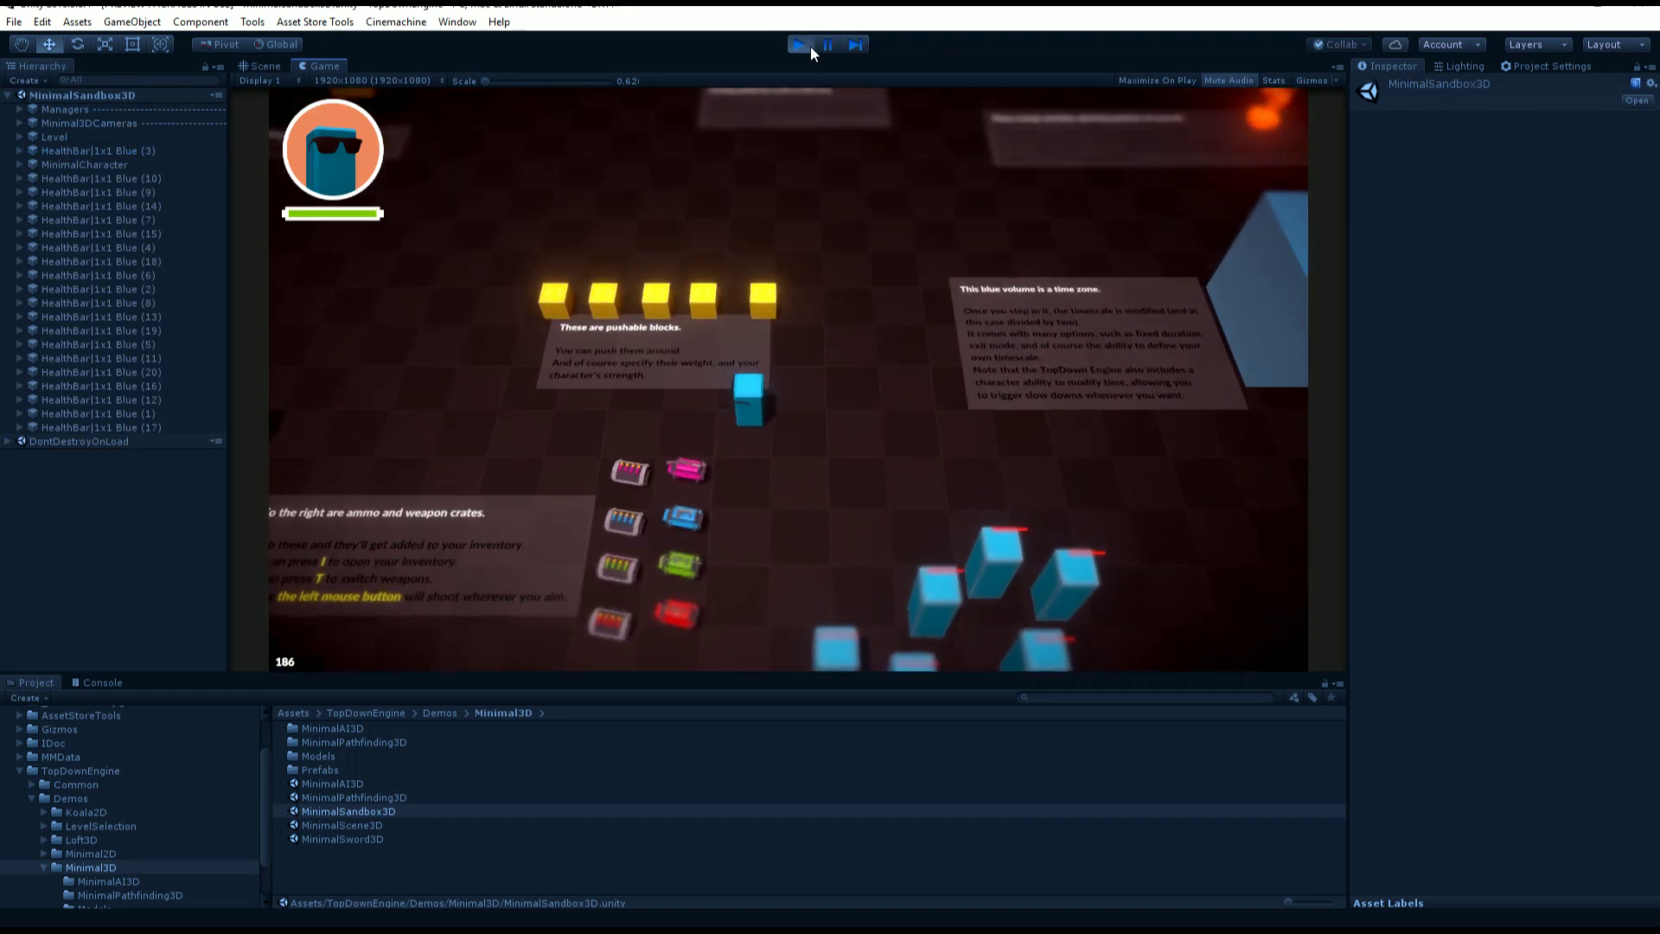
key(w)
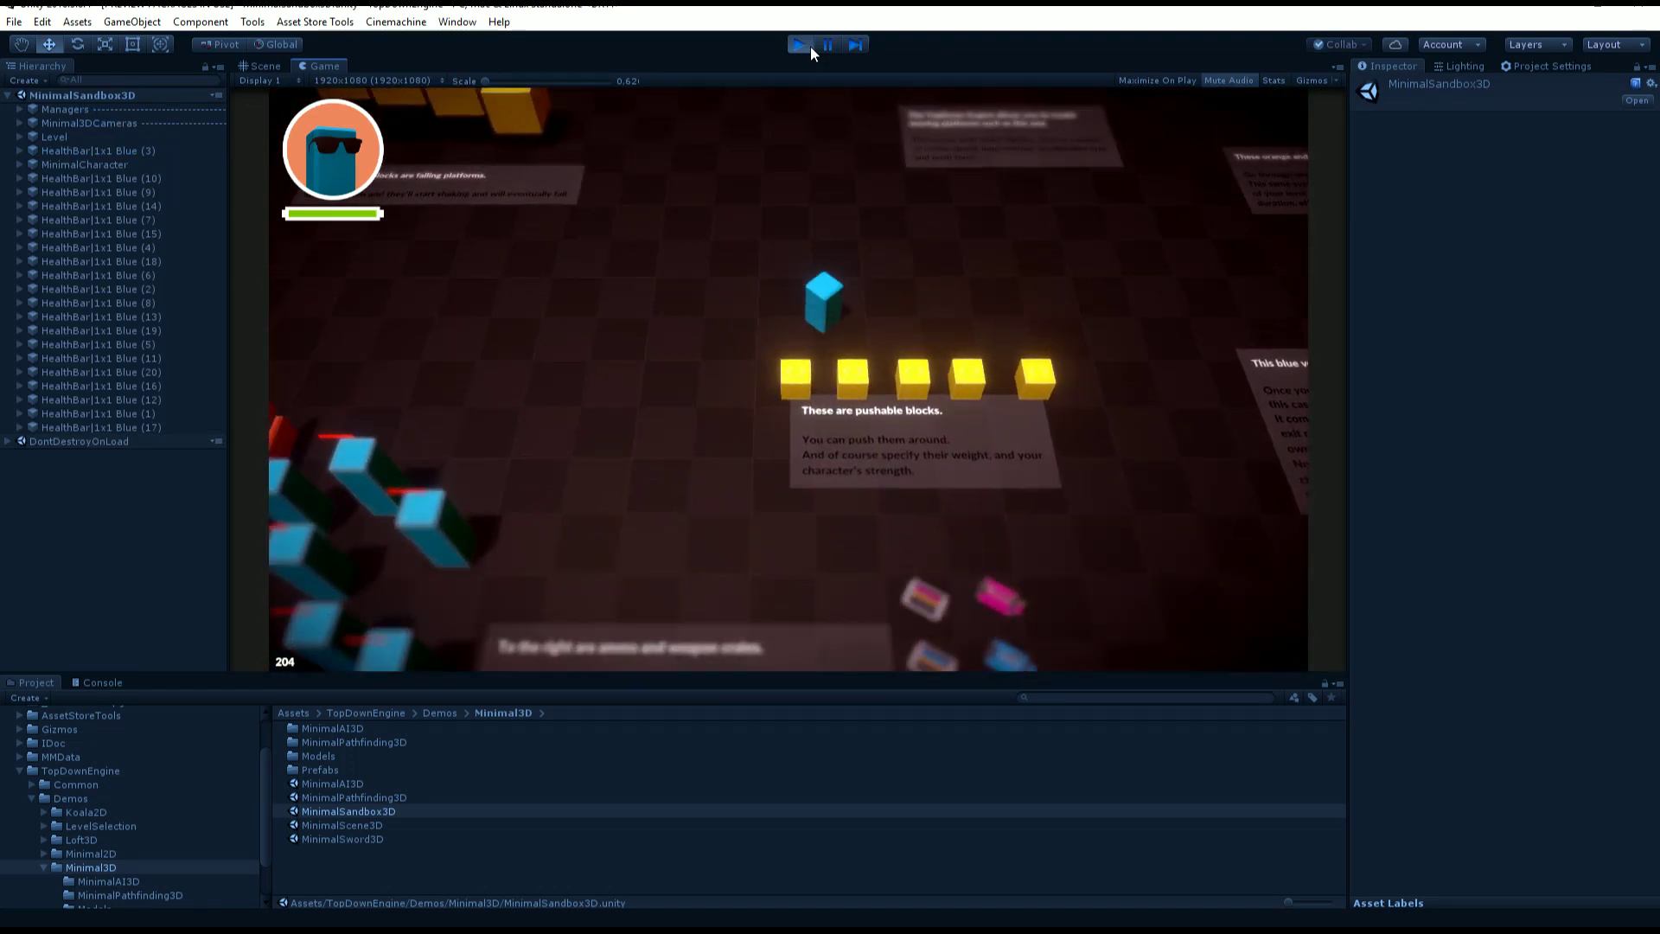
key(d)
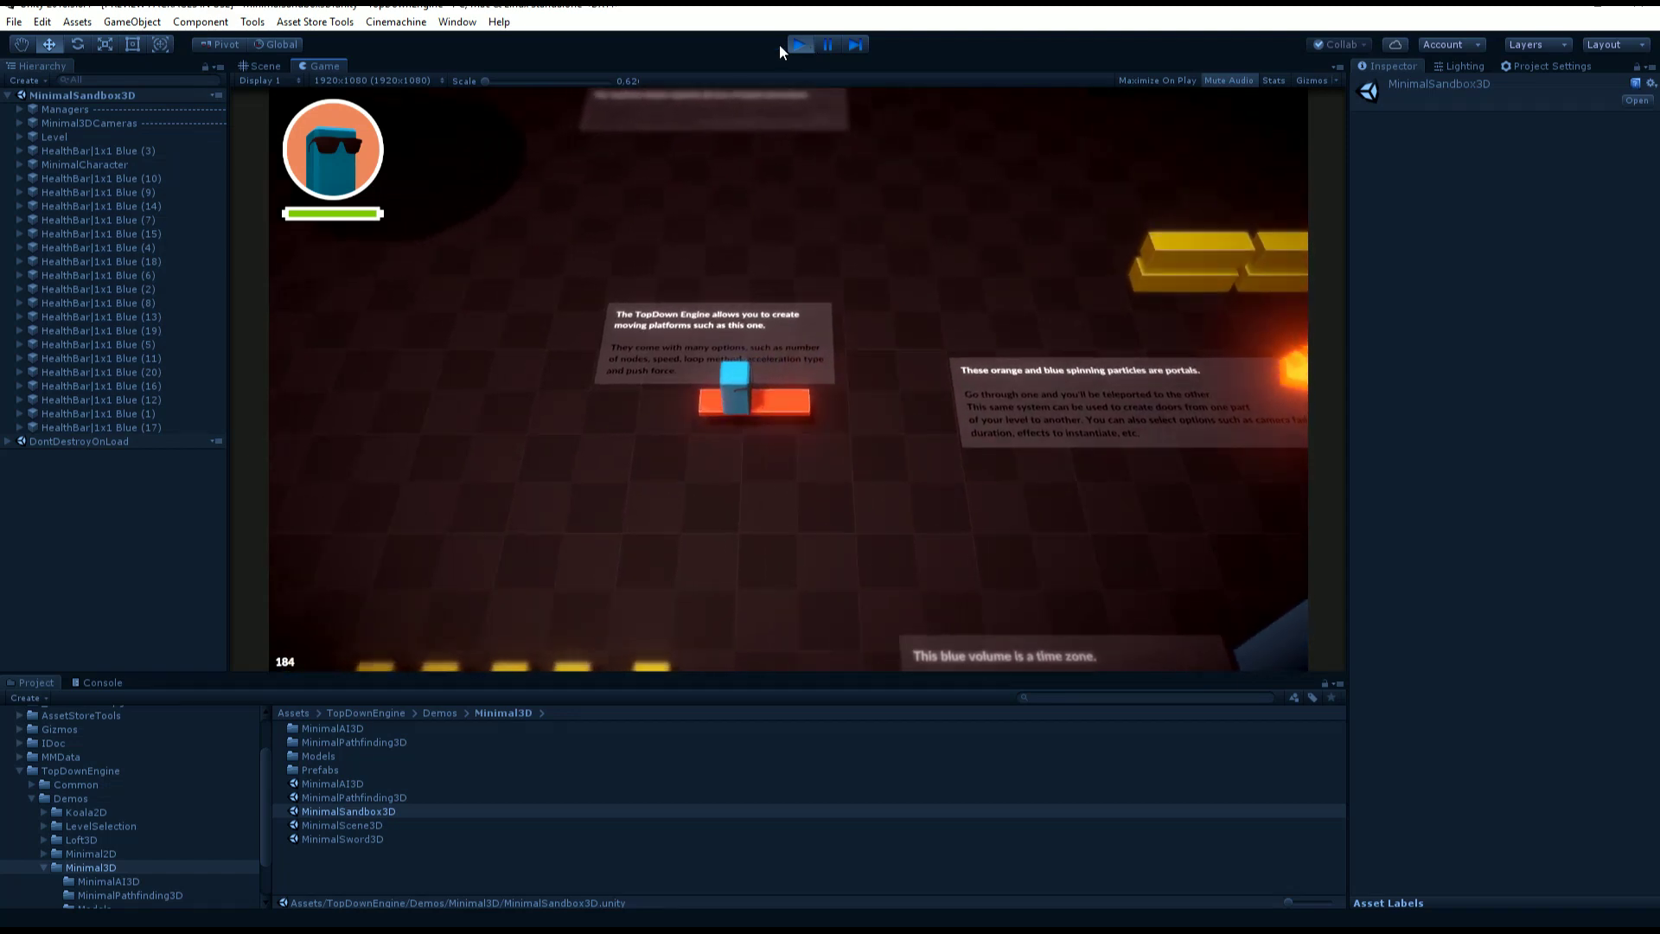
- Set the MovingPlatform's Movement Speed to 40 during play, then stop play mode
click(259, 66)
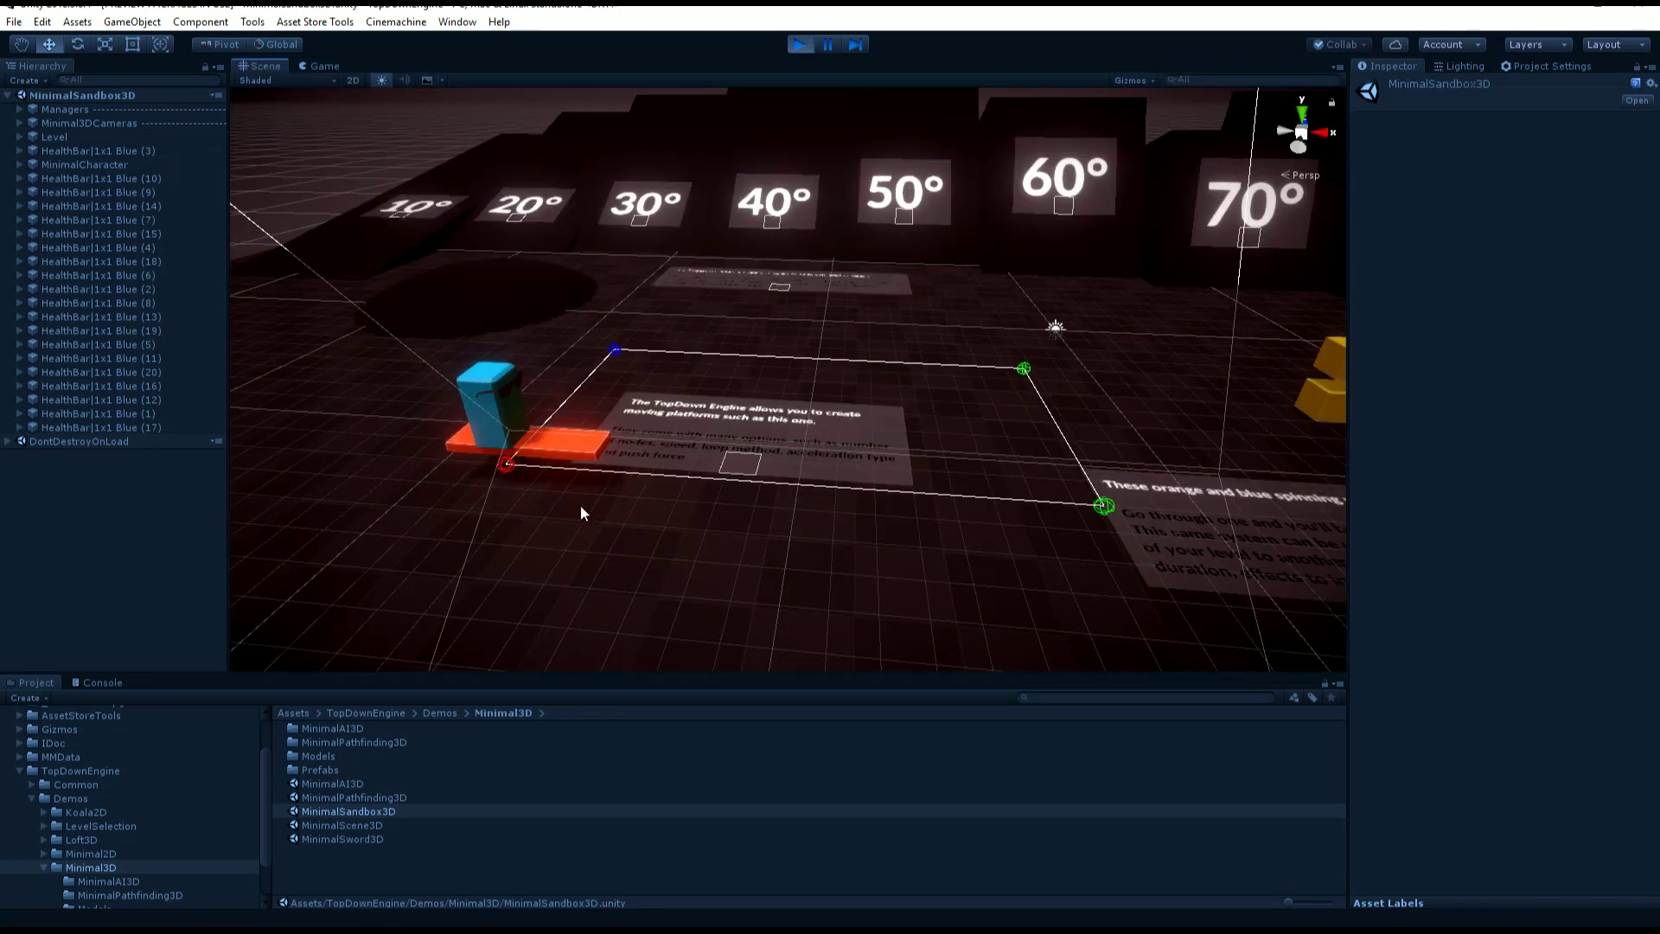
click(604, 418)
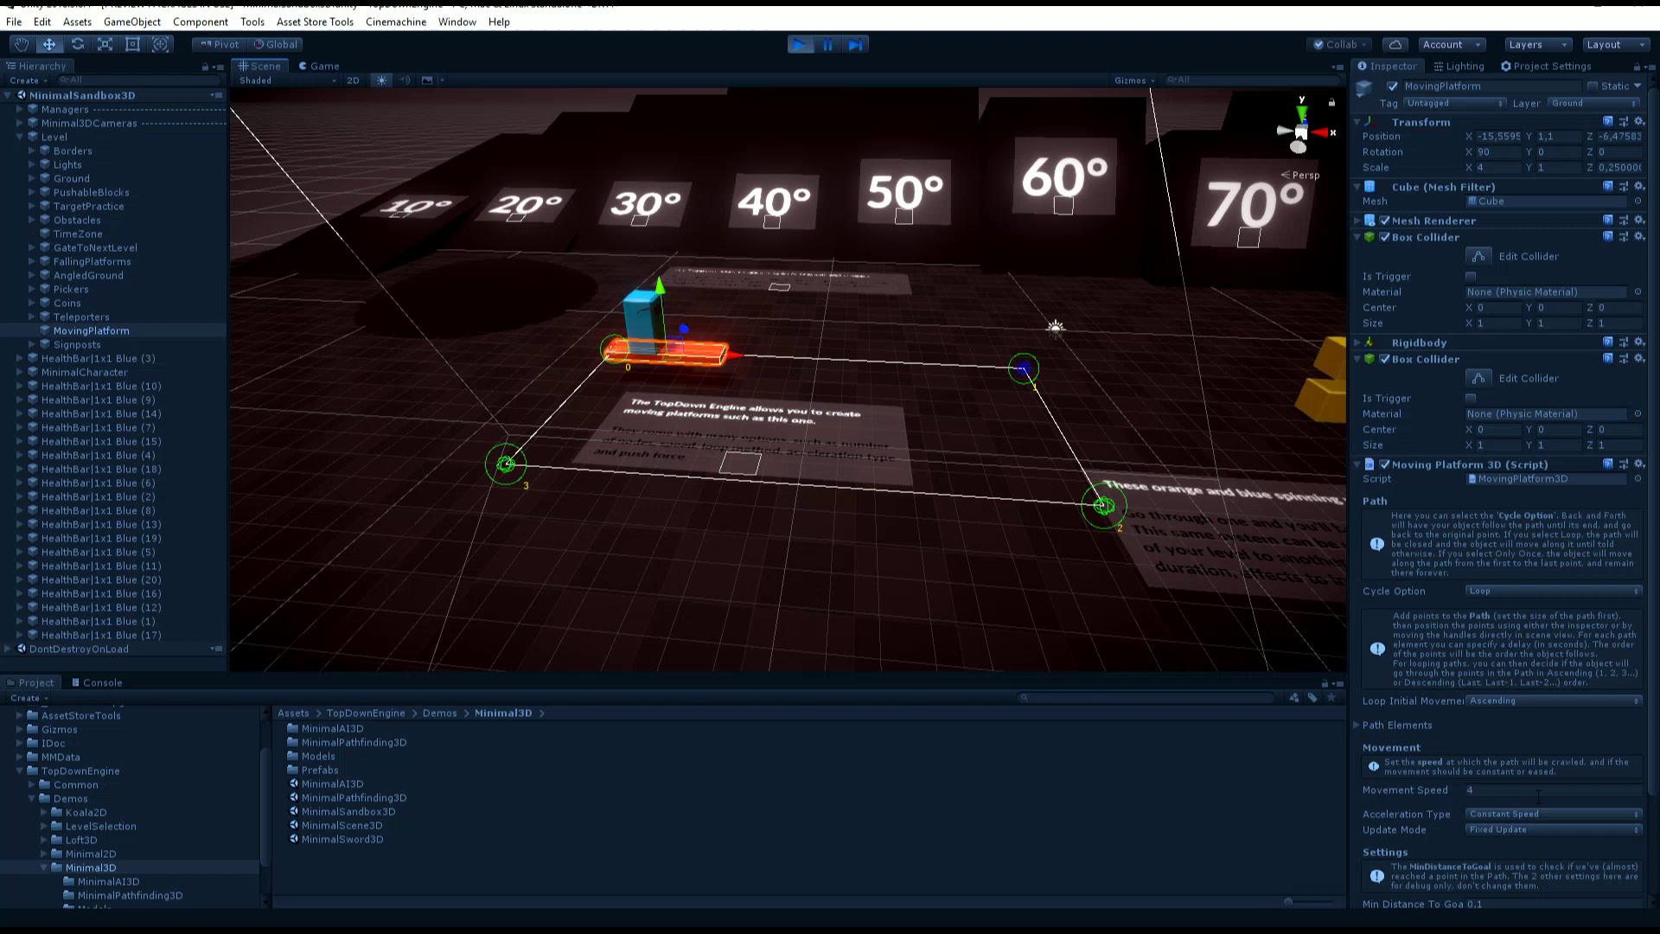
text(400)
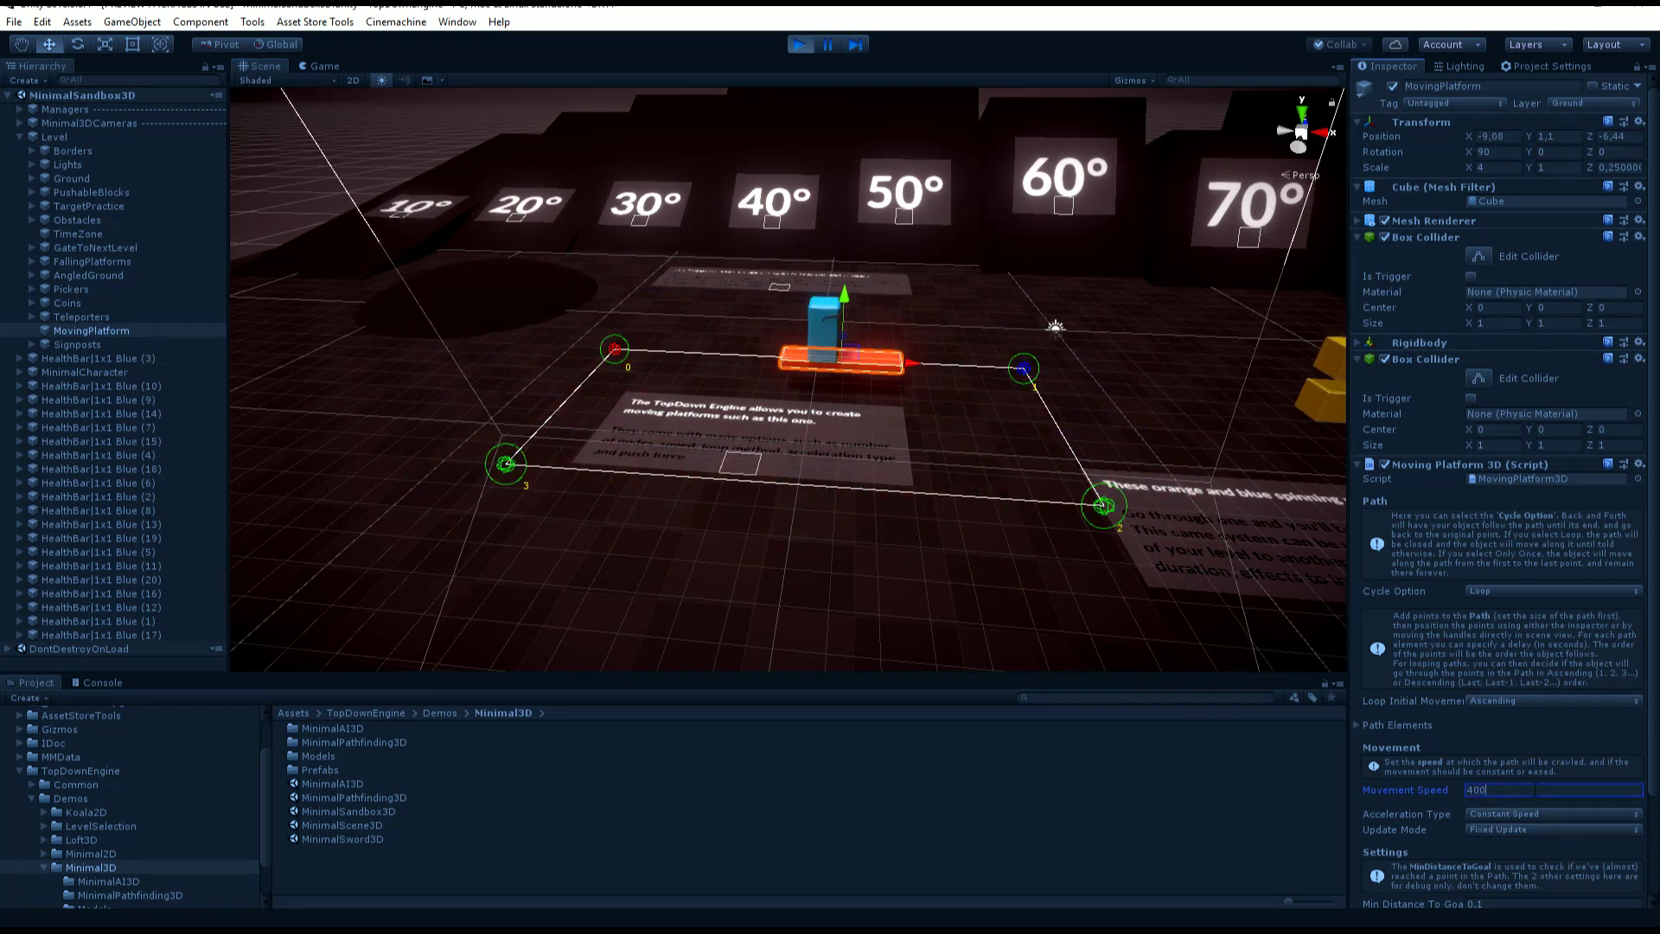
key(BackSpace)
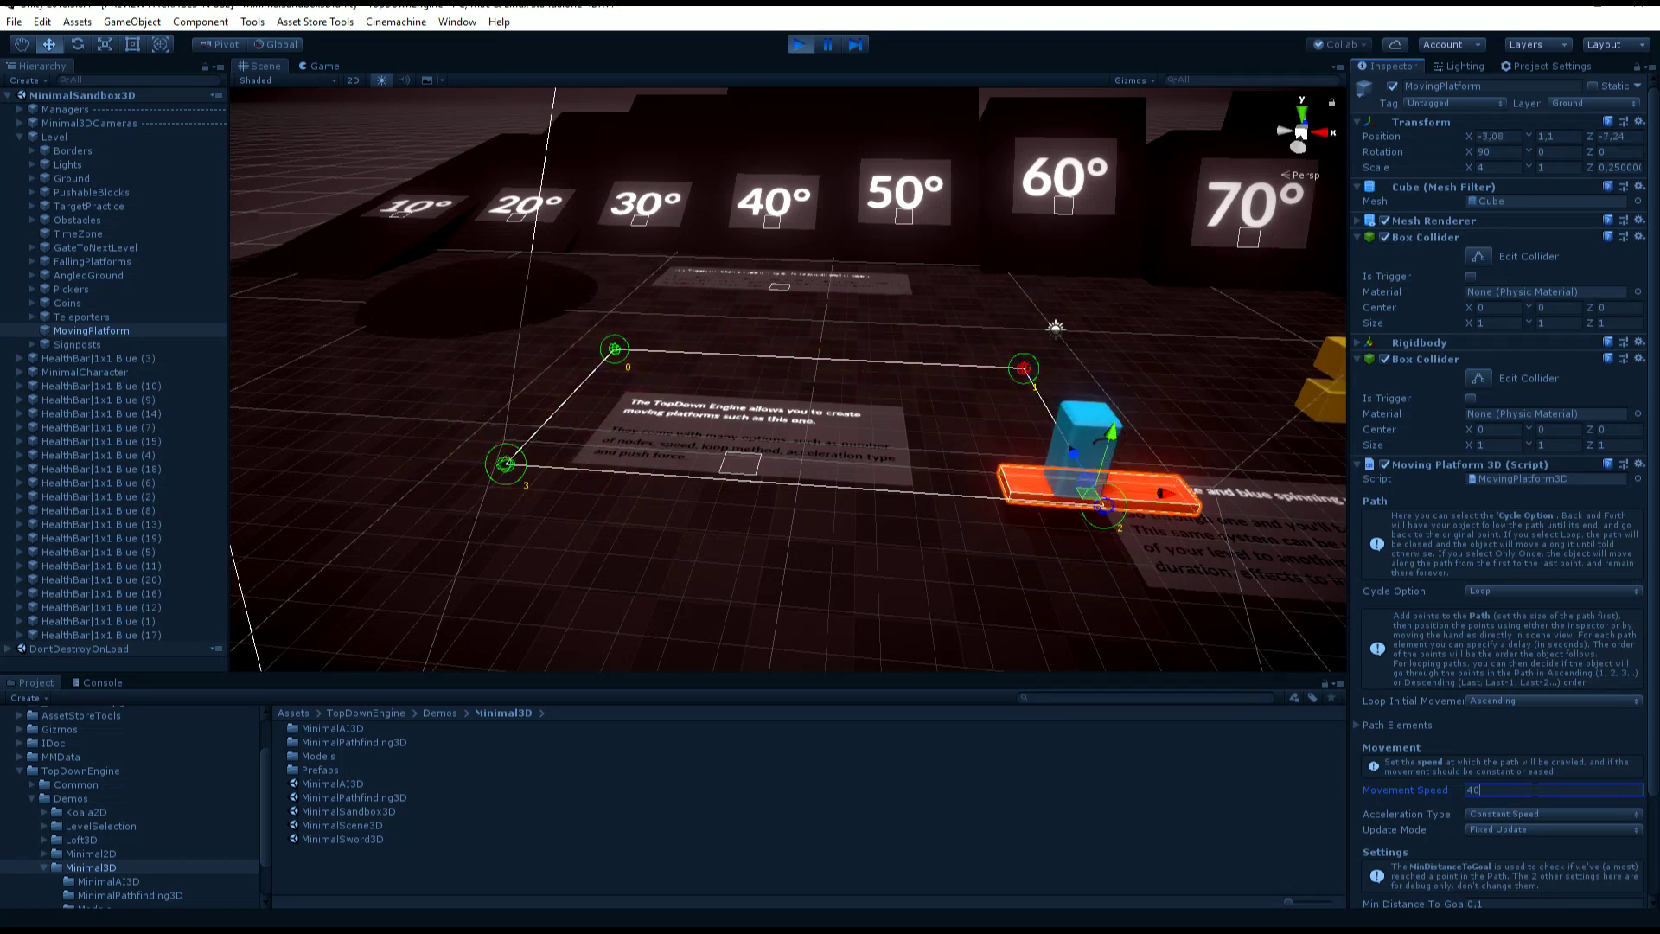
click(802, 44)
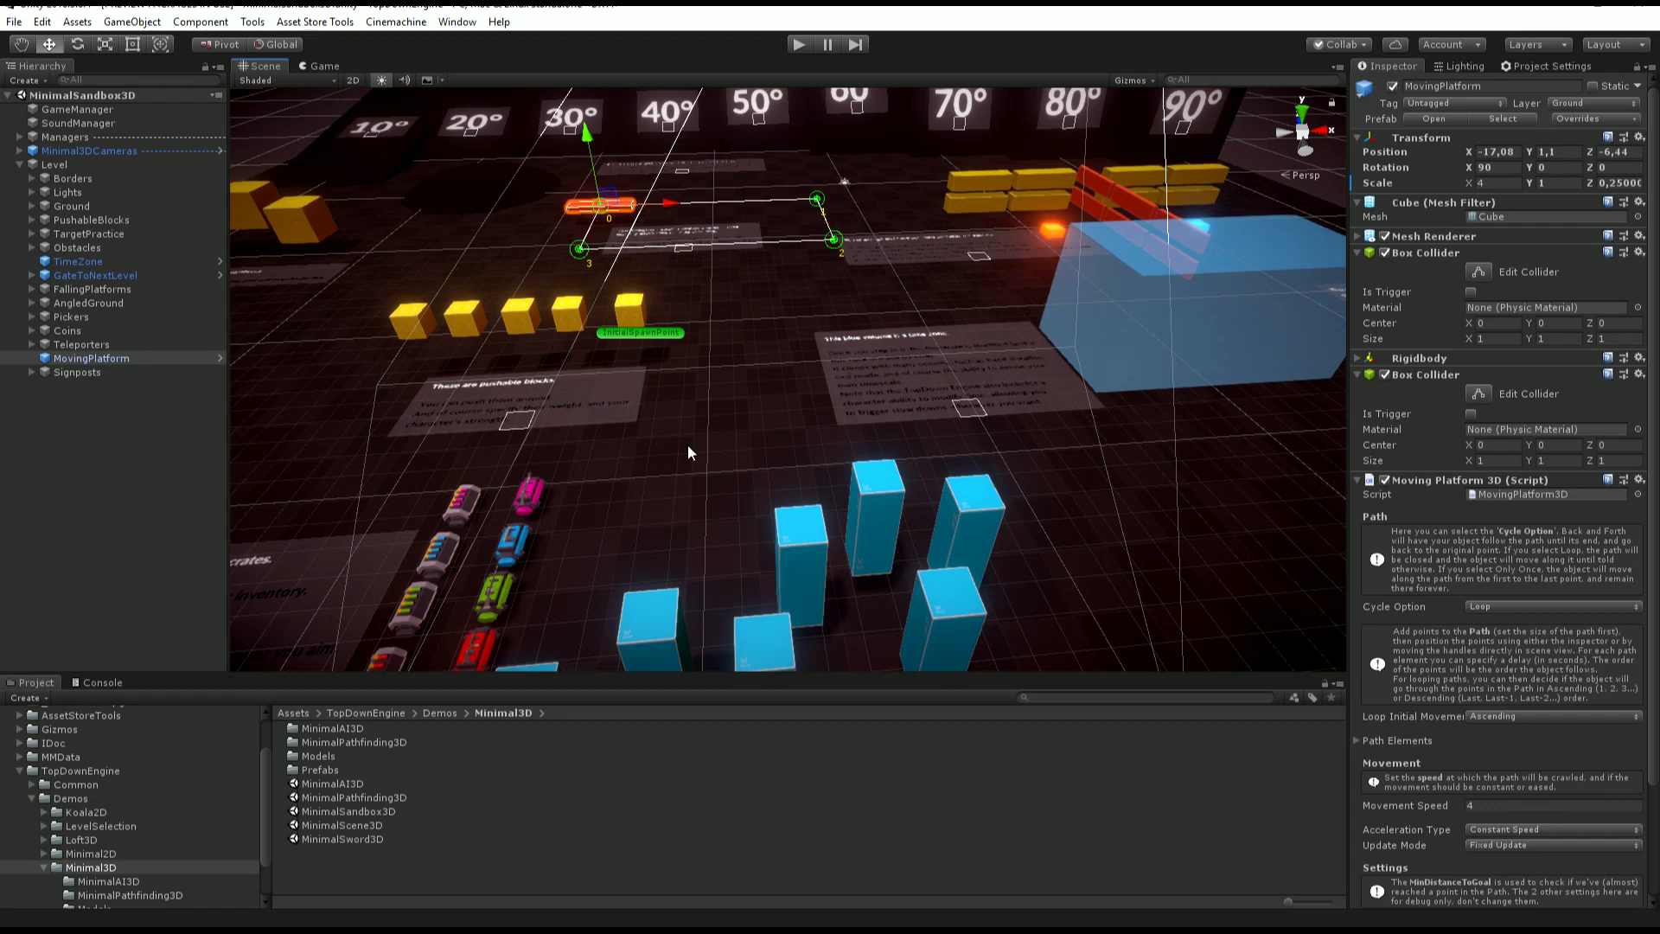
- Open MinimalScene3D and orbit the view around its bare floor
double_click(356, 824)
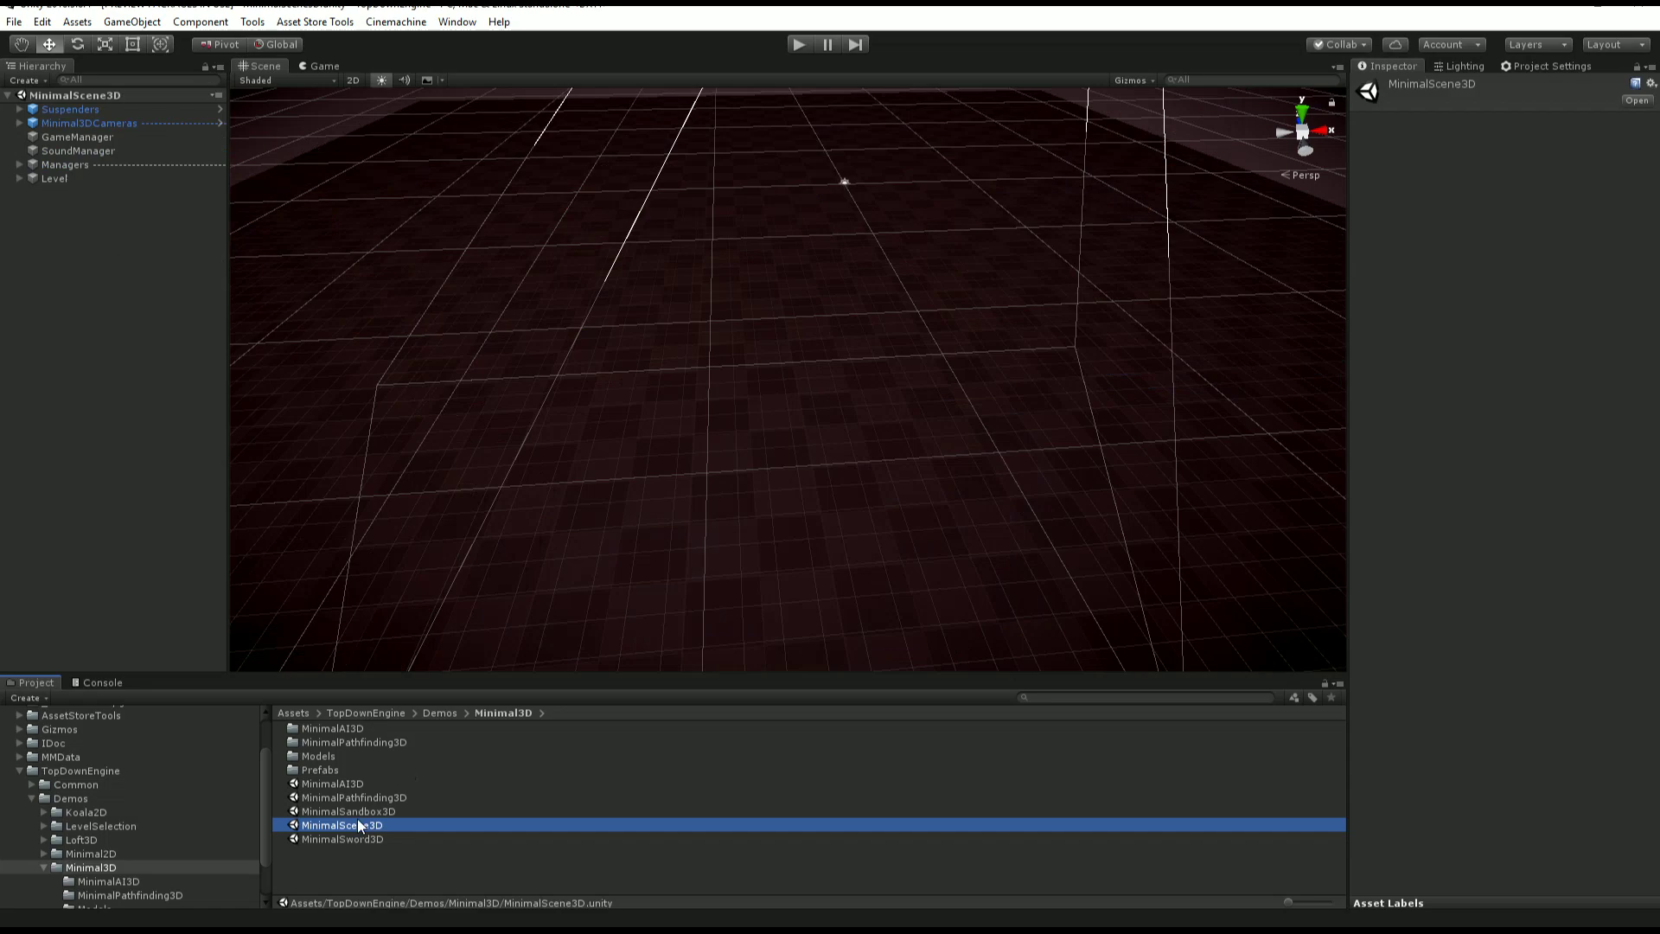
alt+drag(823, 393, 645, 411)
scroll(697, 426, down, 3)
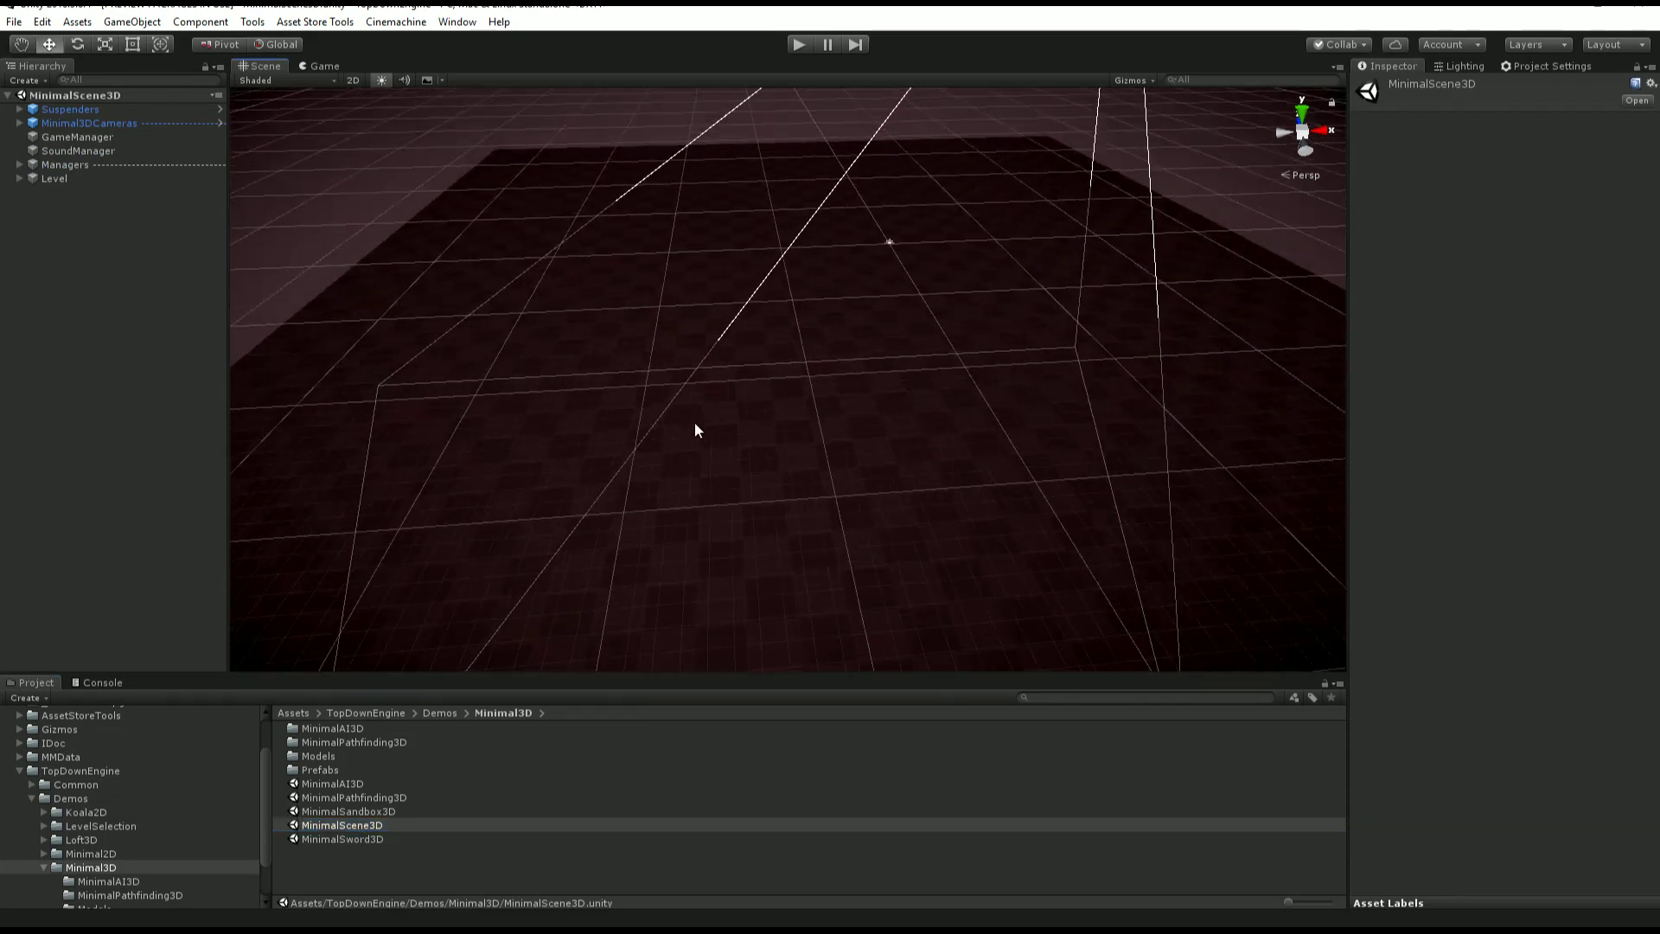
alt+drag(800, 344, 931, 346)
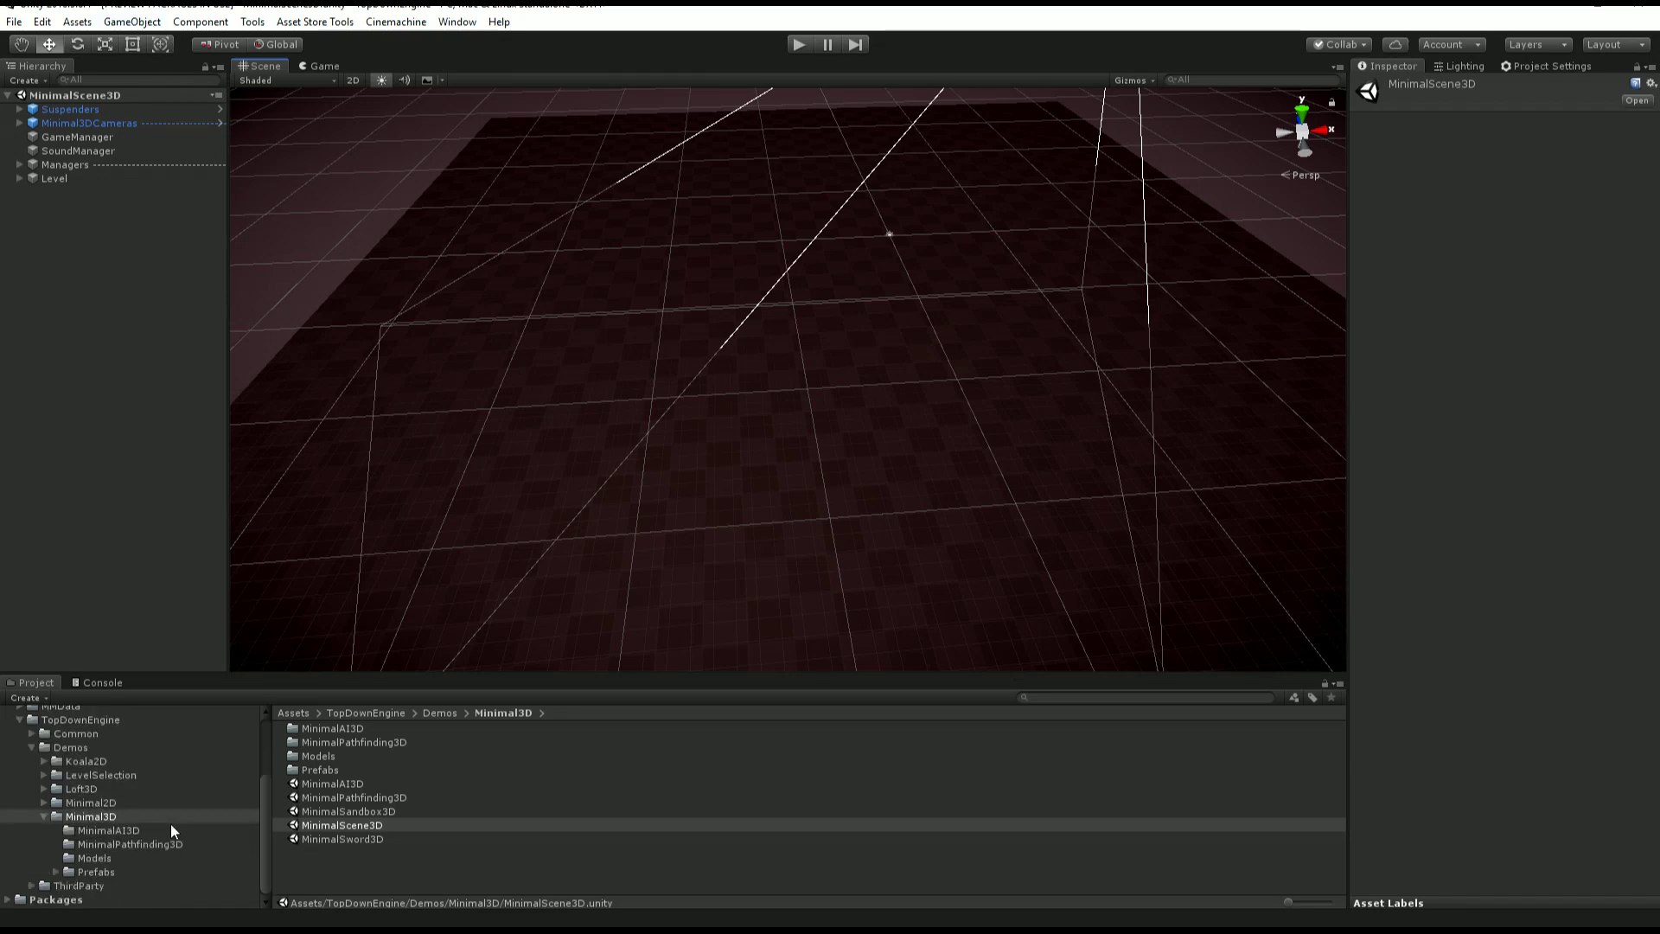
- Browse to the Prefabs/PrototypeProps/Prefabs/PlatformsBlue folder in the Project panel
click(116, 846)
click(121, 857)
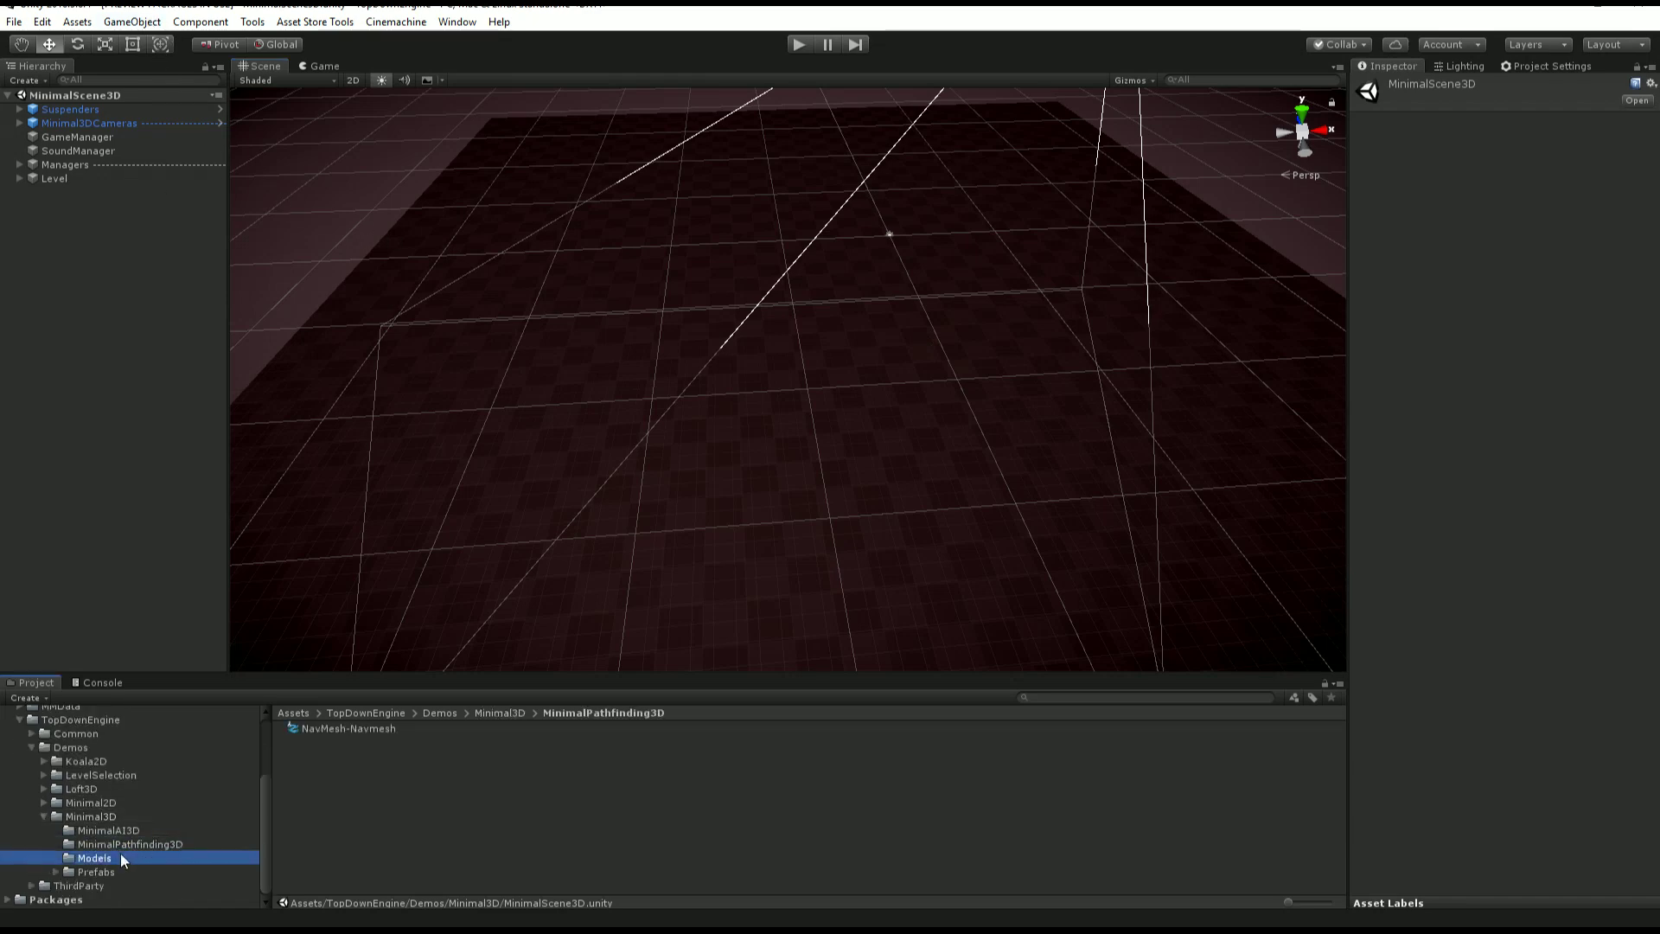
click(132, 870)
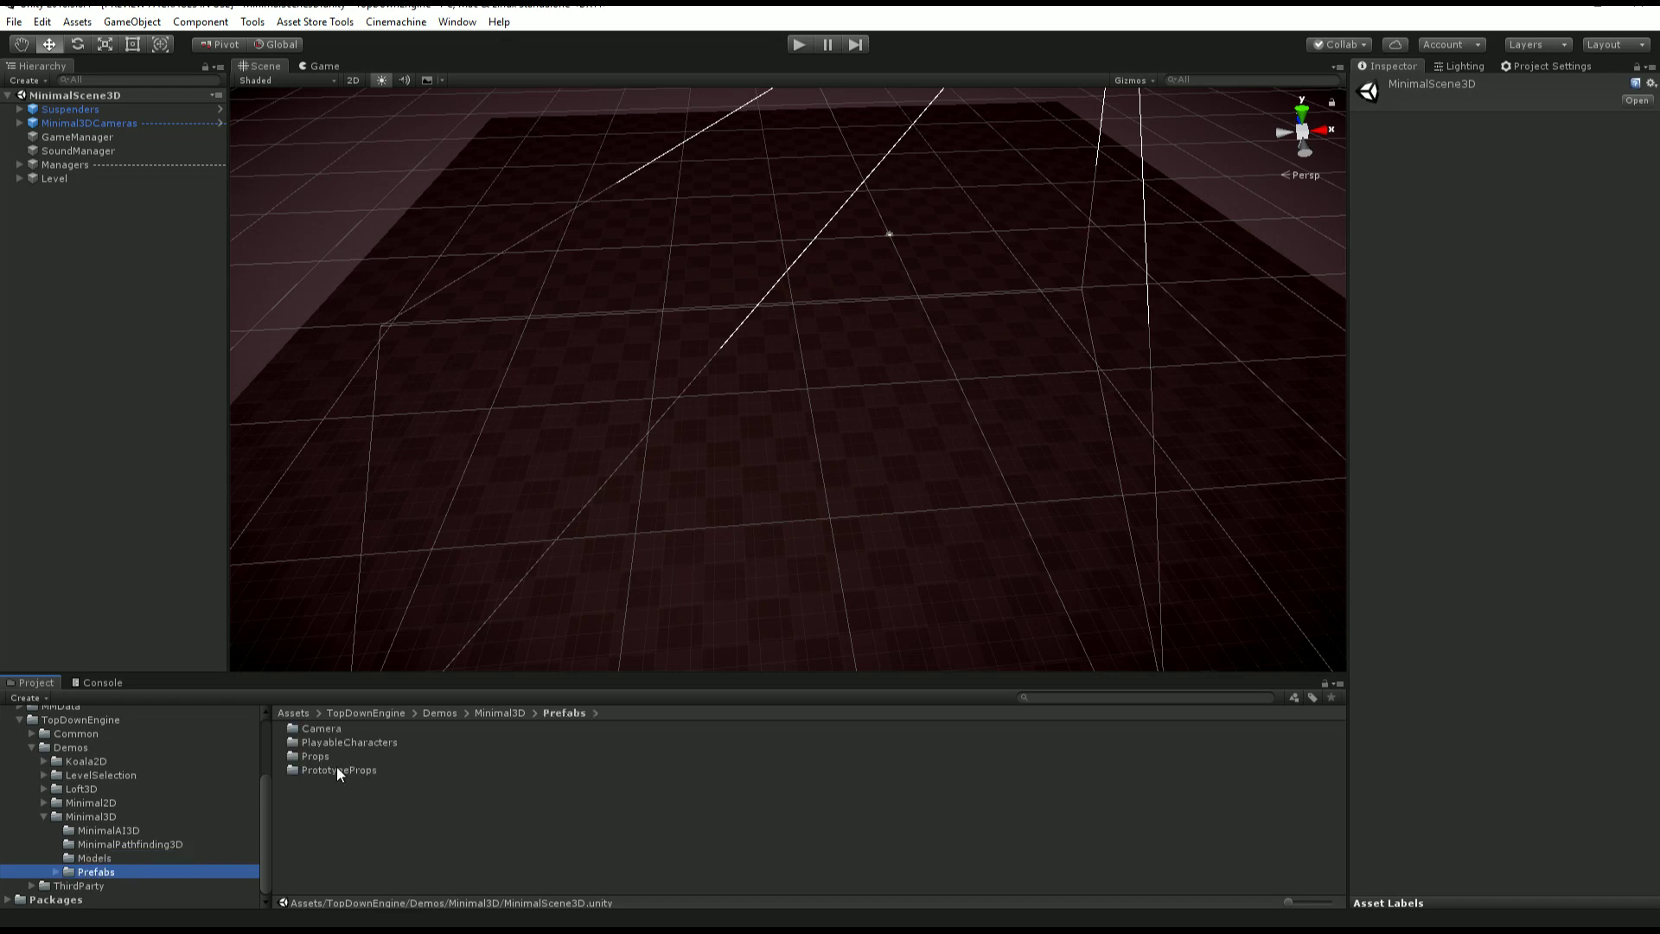
double_click(329, 741)
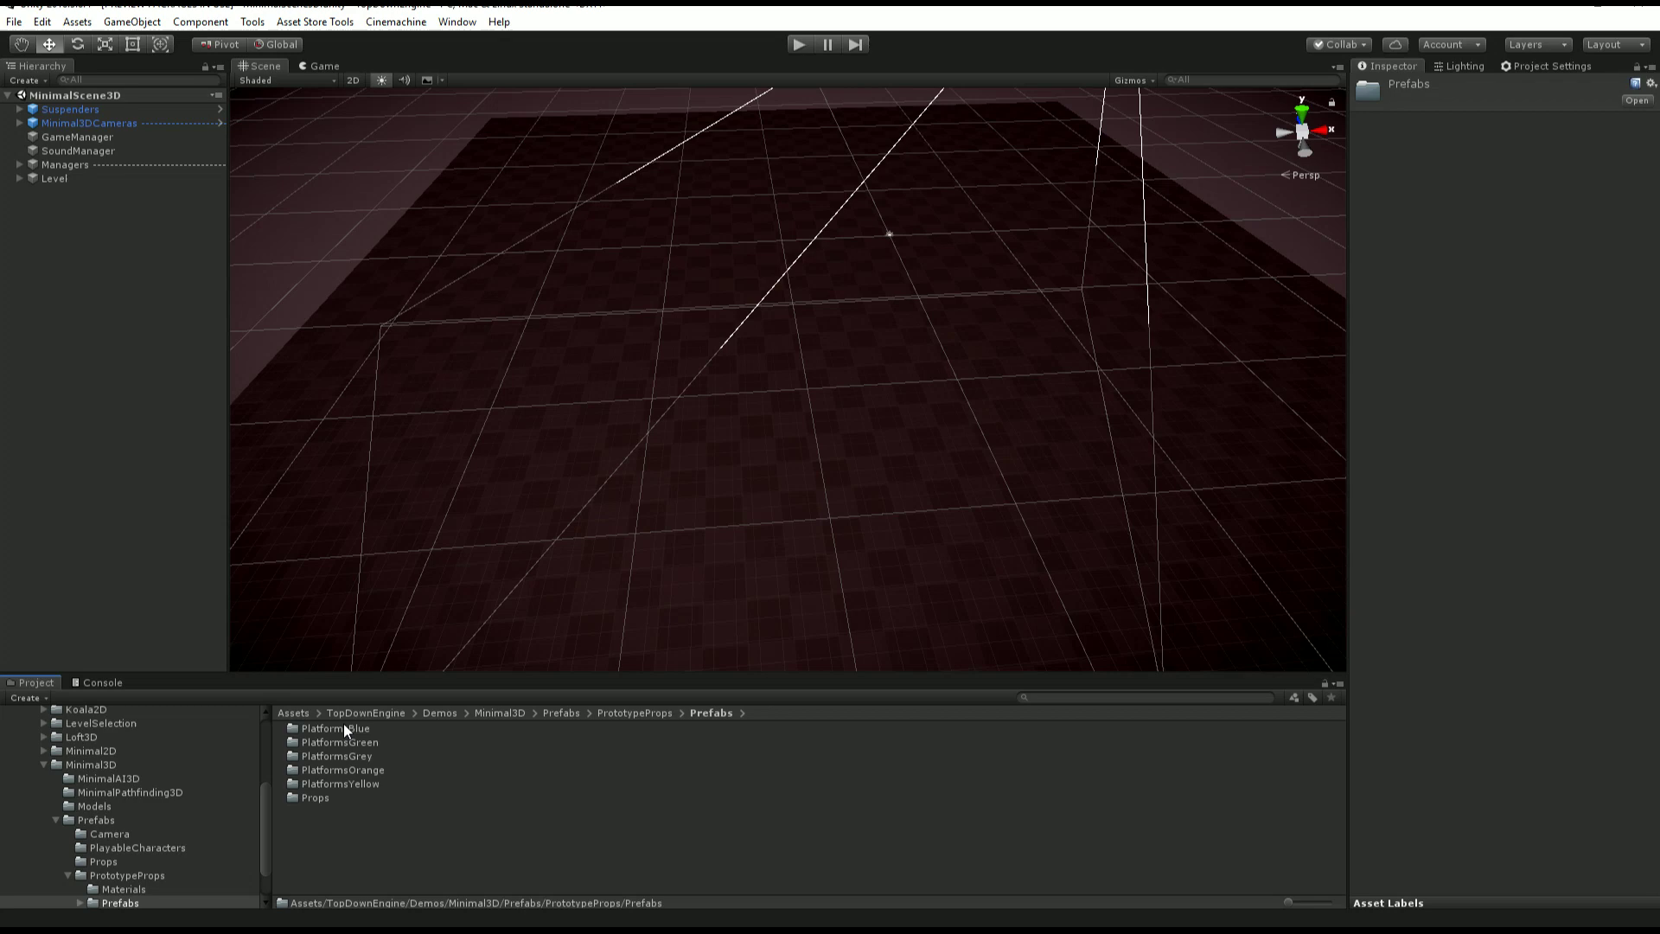
click(361, 770)
click(359, 758)
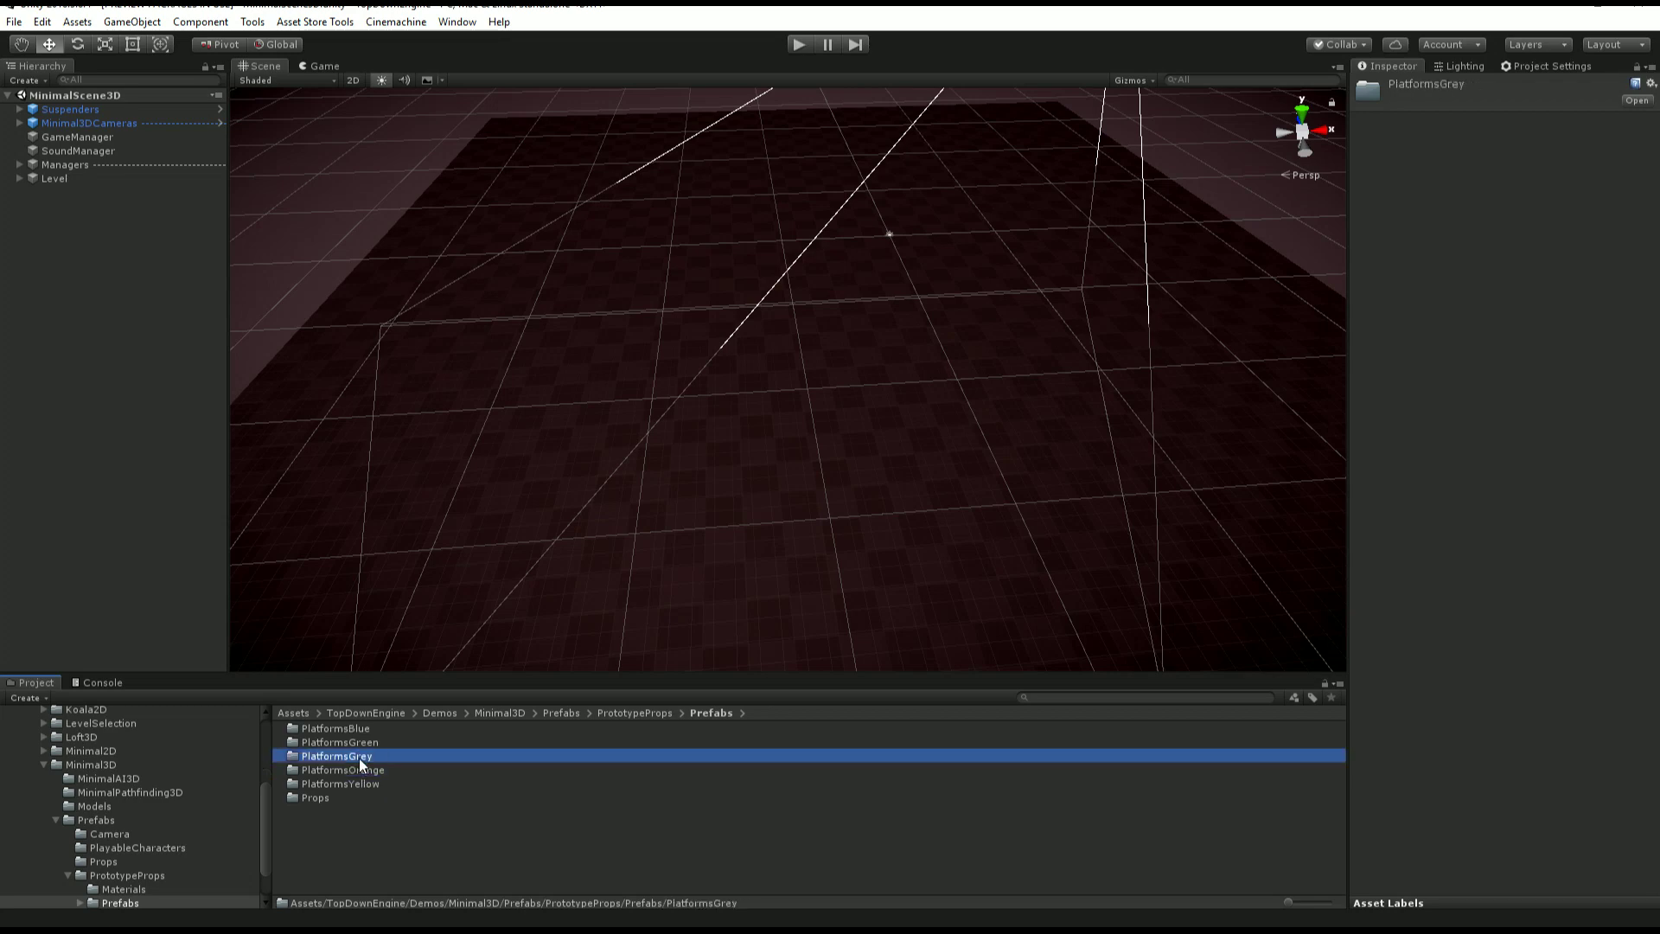
double_click(349, 731)
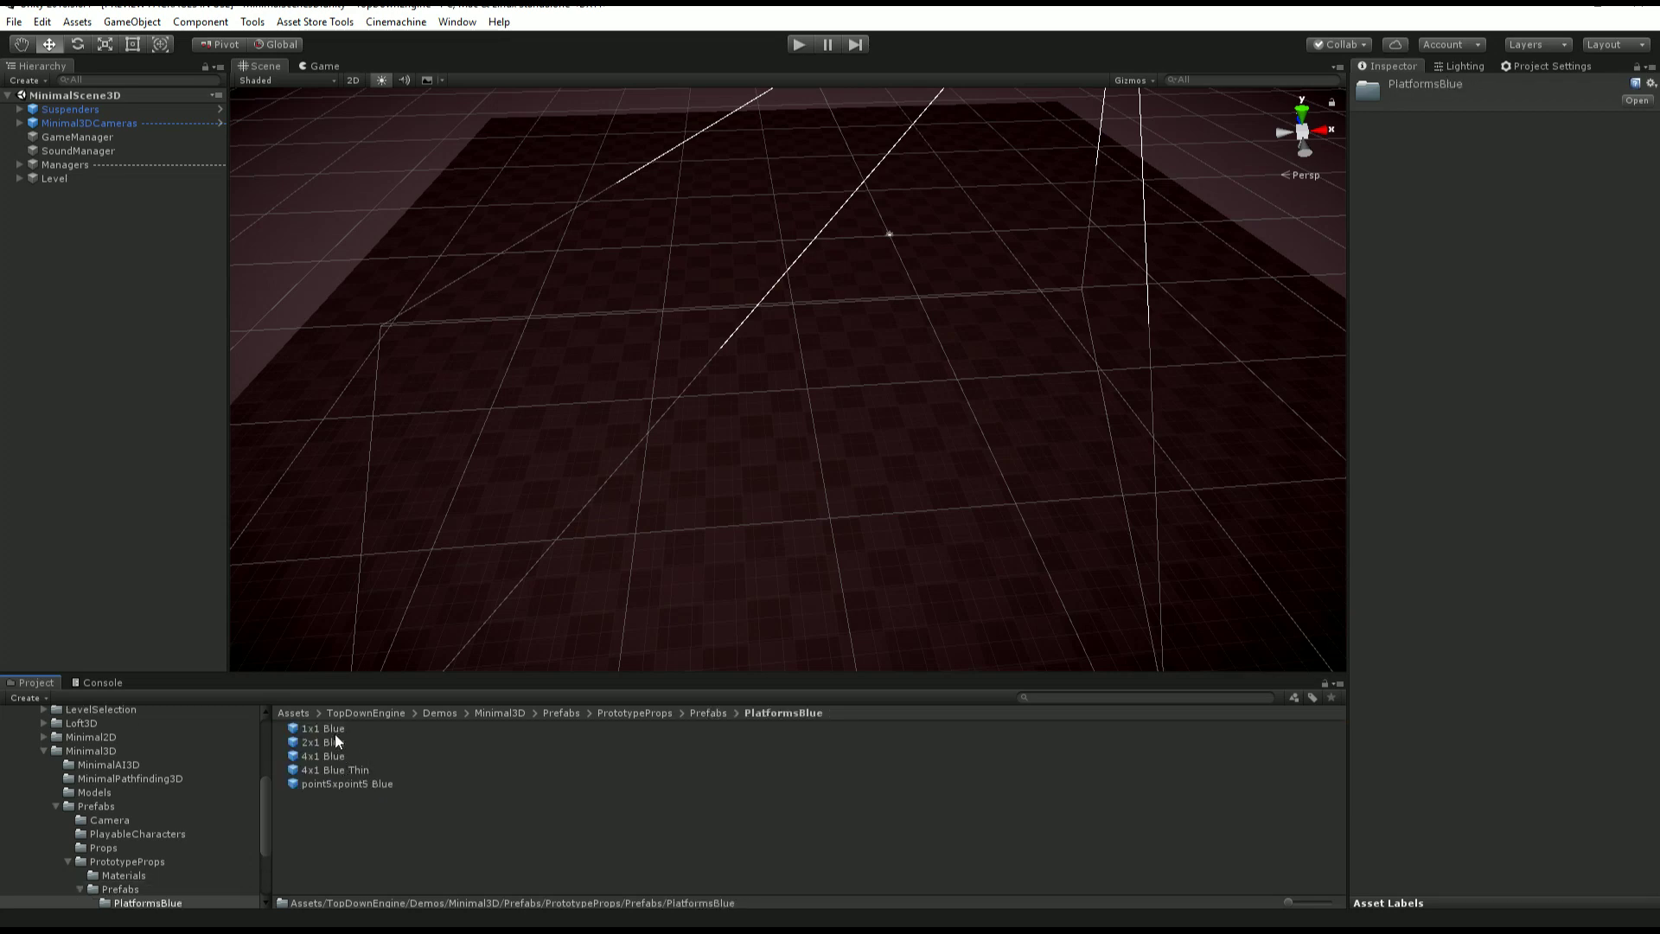
- Place the 4x1 Blue Thin prefab in the scene, floating at Y 0.74 above the floor
drag(341, 772, 666, 395)
drag(735, 346, 722, 387)
scroll(454, 219, up, 3)
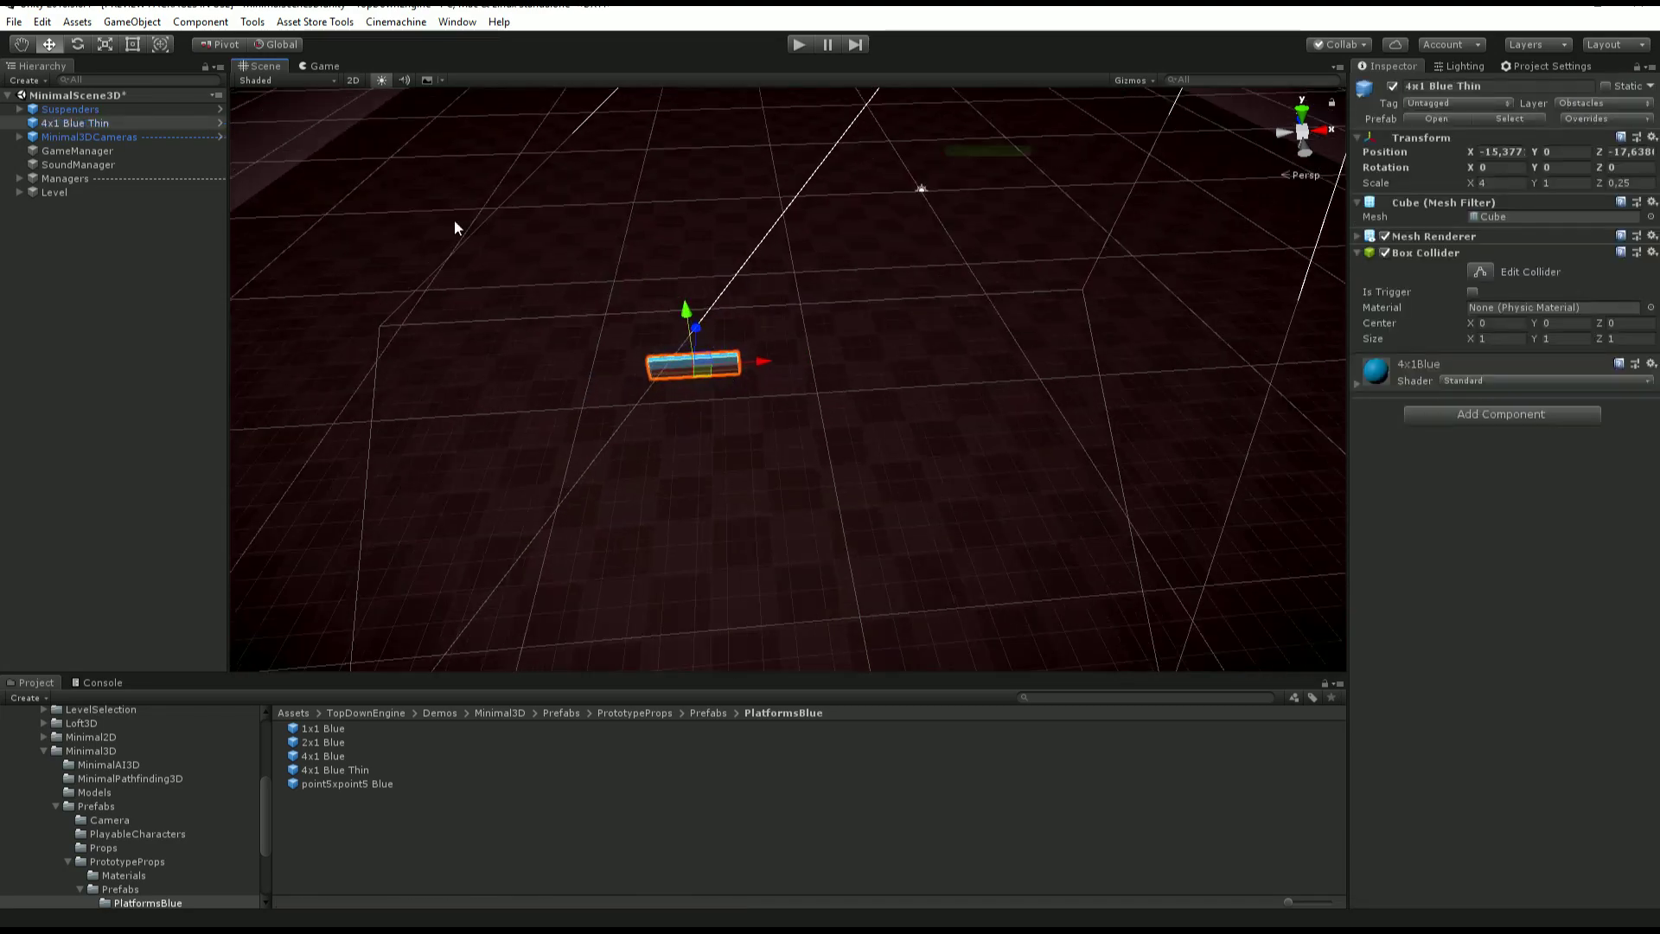
double_click(76, 123)
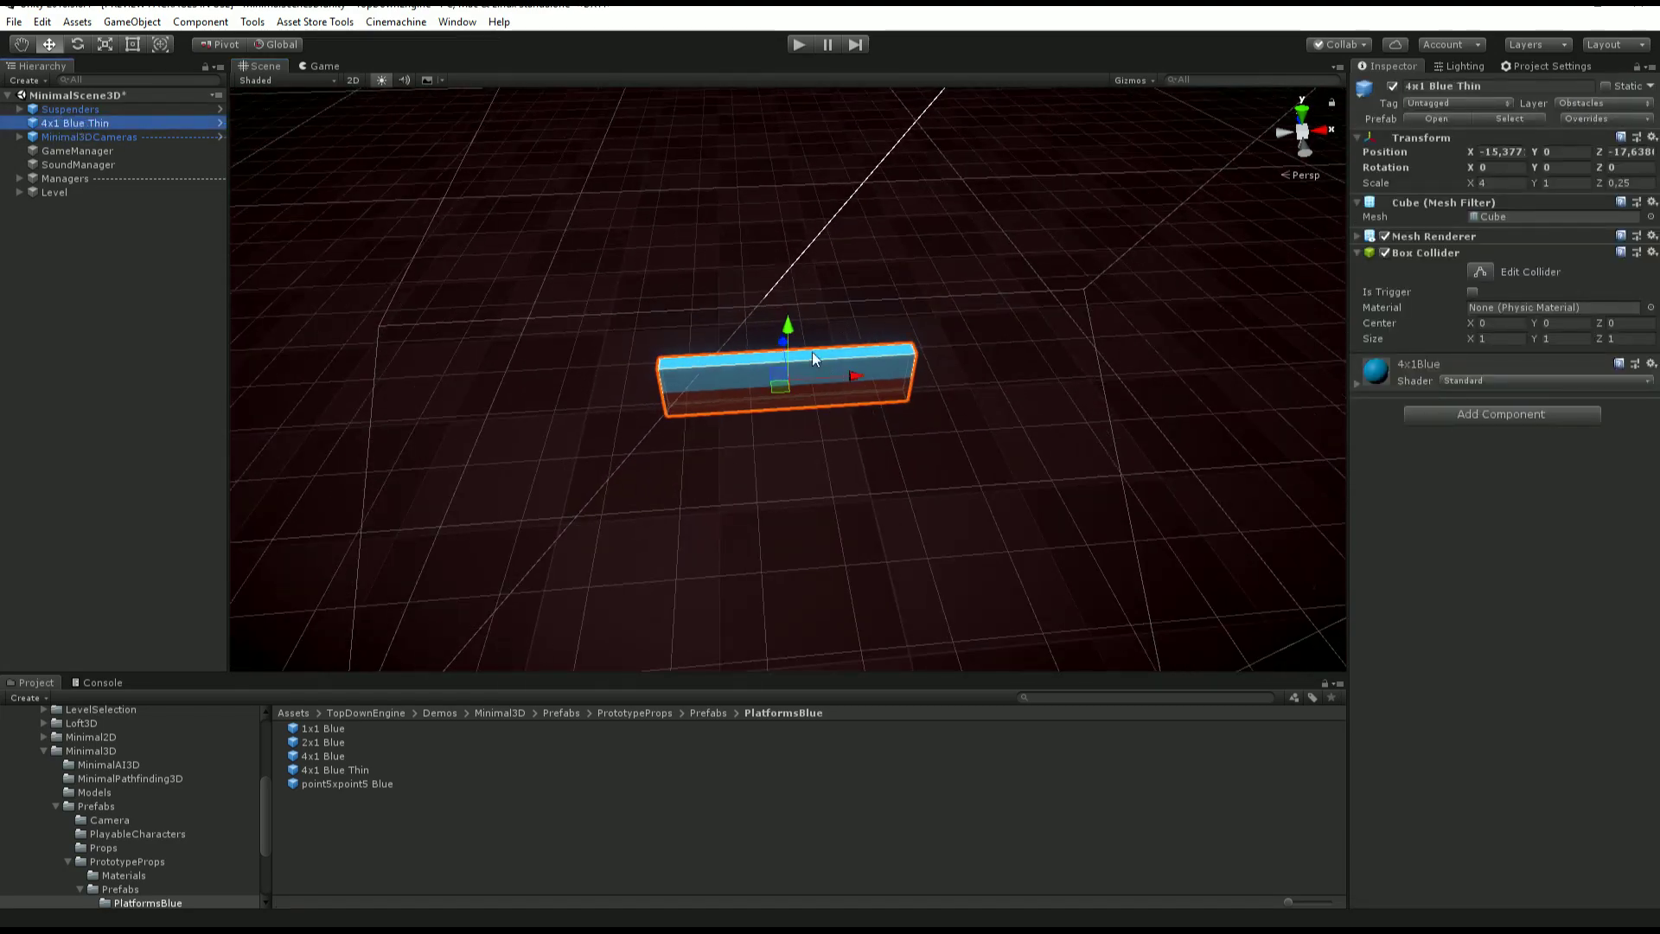
drag(812, 351, 790, 292)
drag(779, 221, 774, 180)
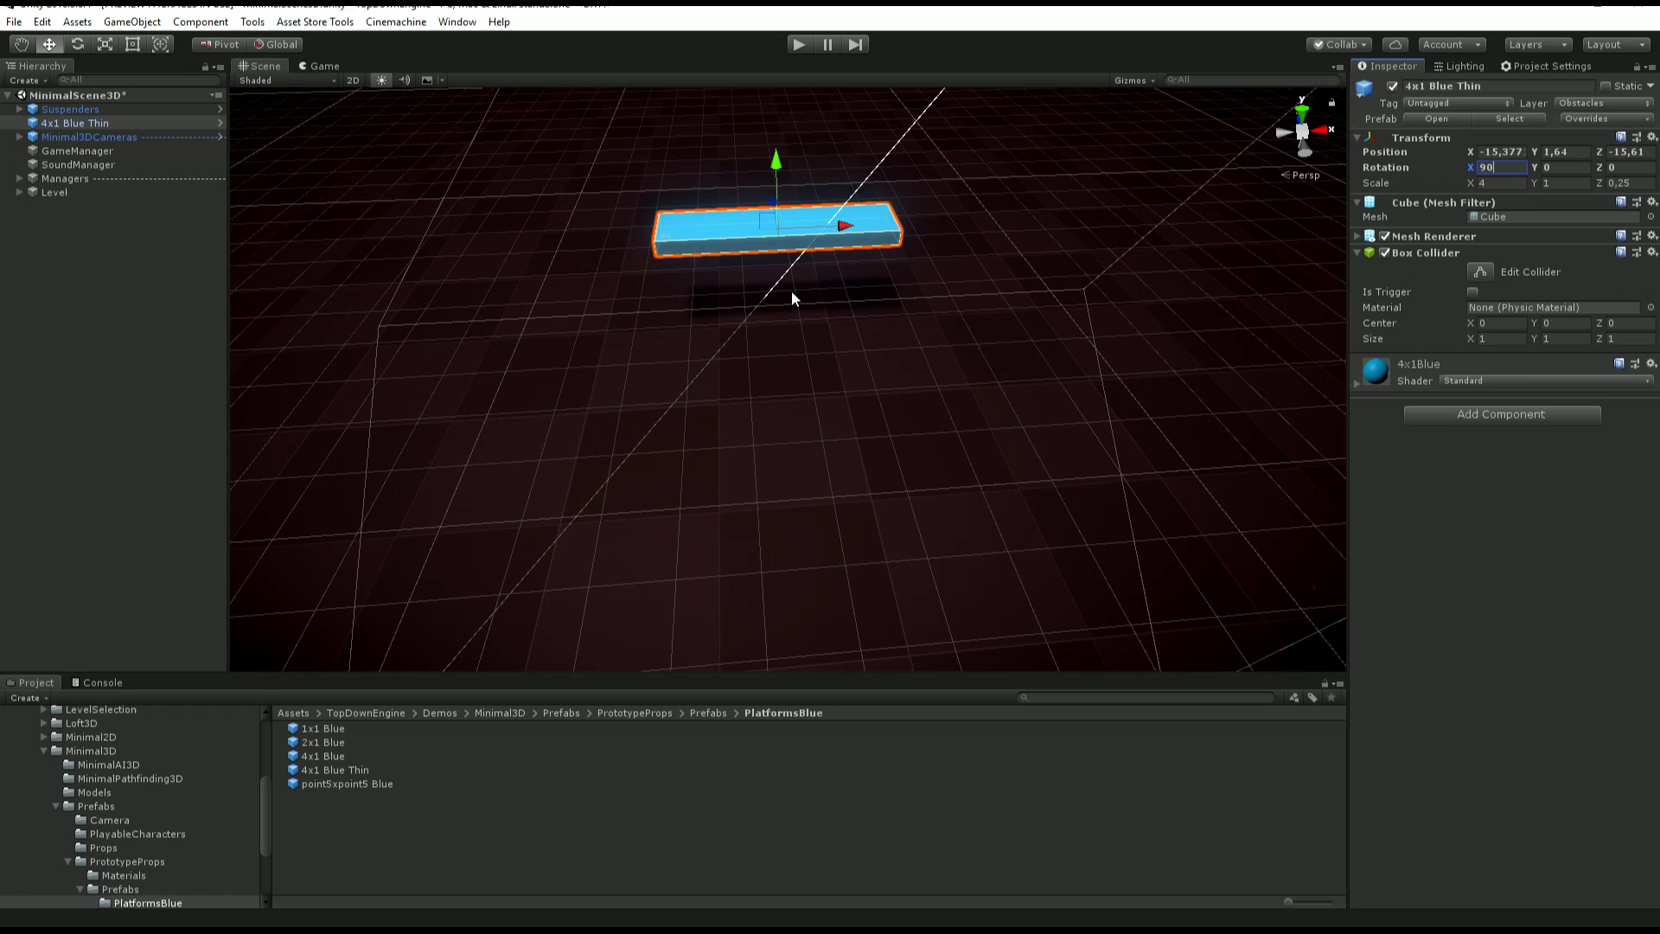
alt+drag(792, 291, 794, 278)
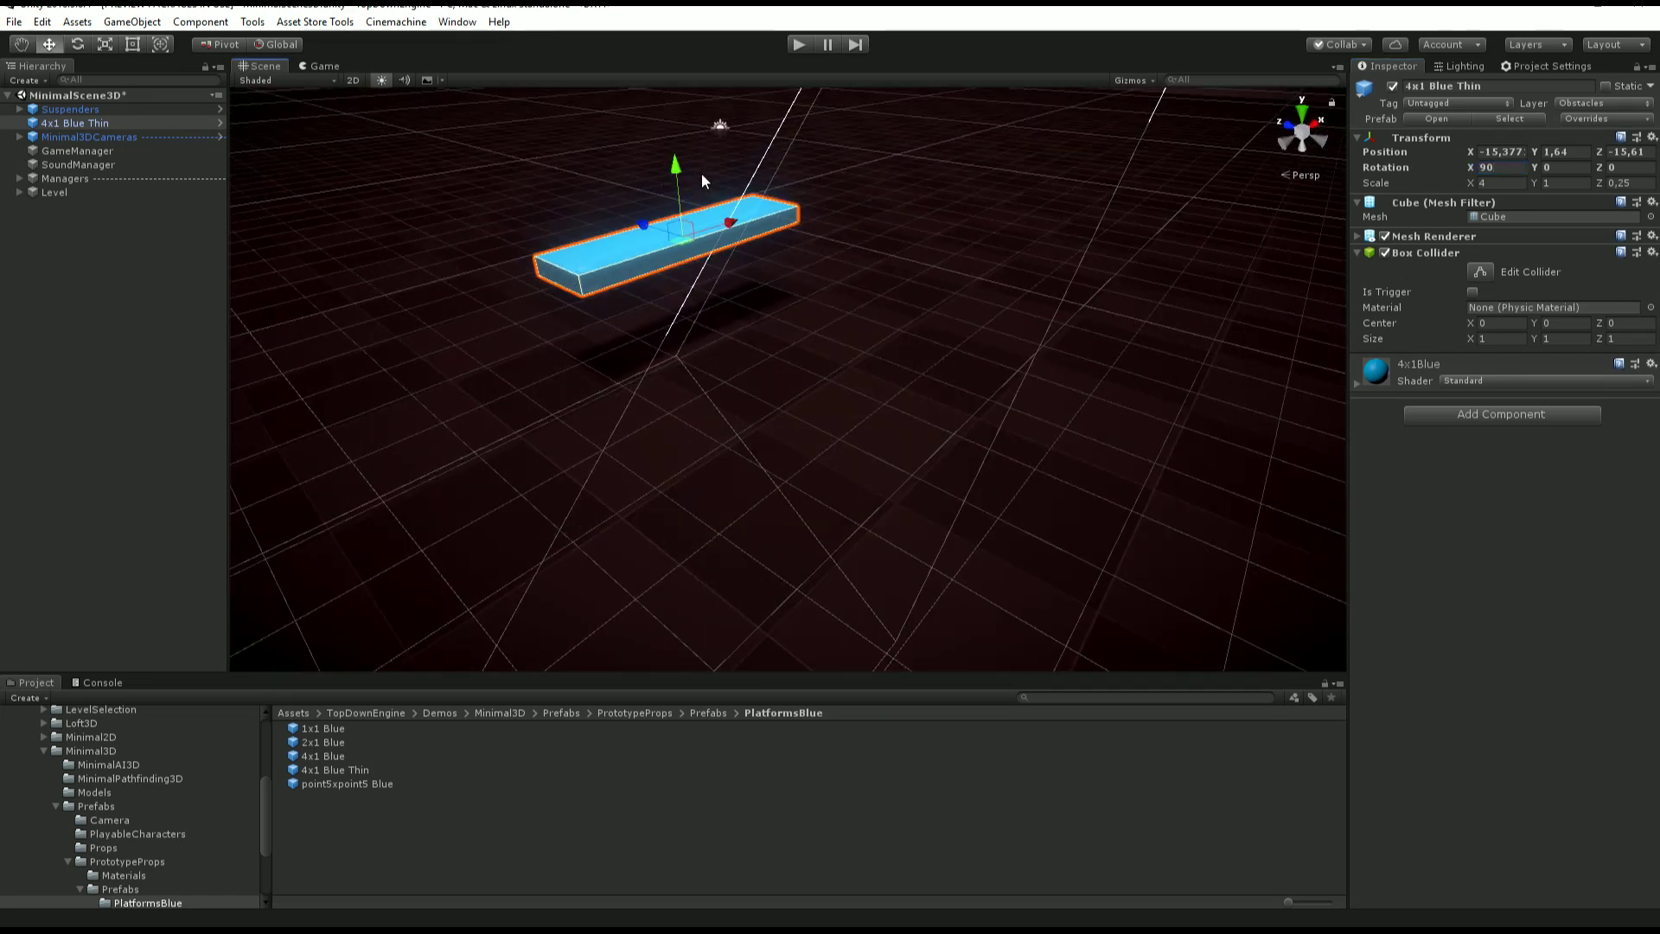
drag(682, 166, 688, 228)
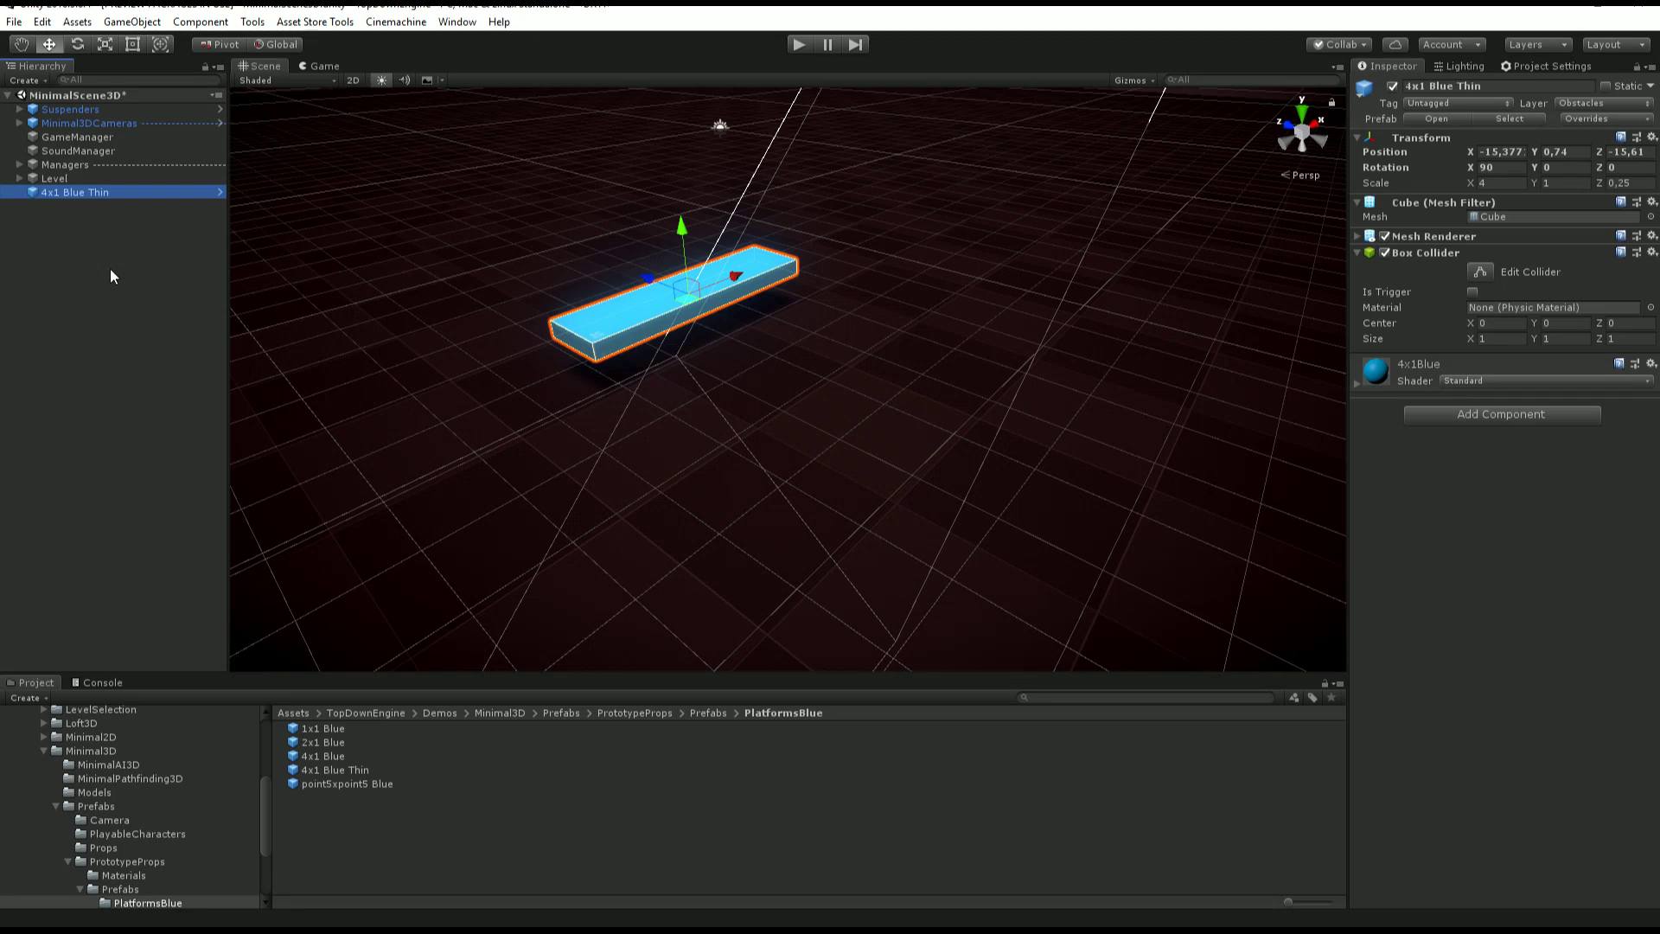
- Create an empty GameObject and make 4x1 Blue Thin its child
click(125, 23)
click(138, 44)
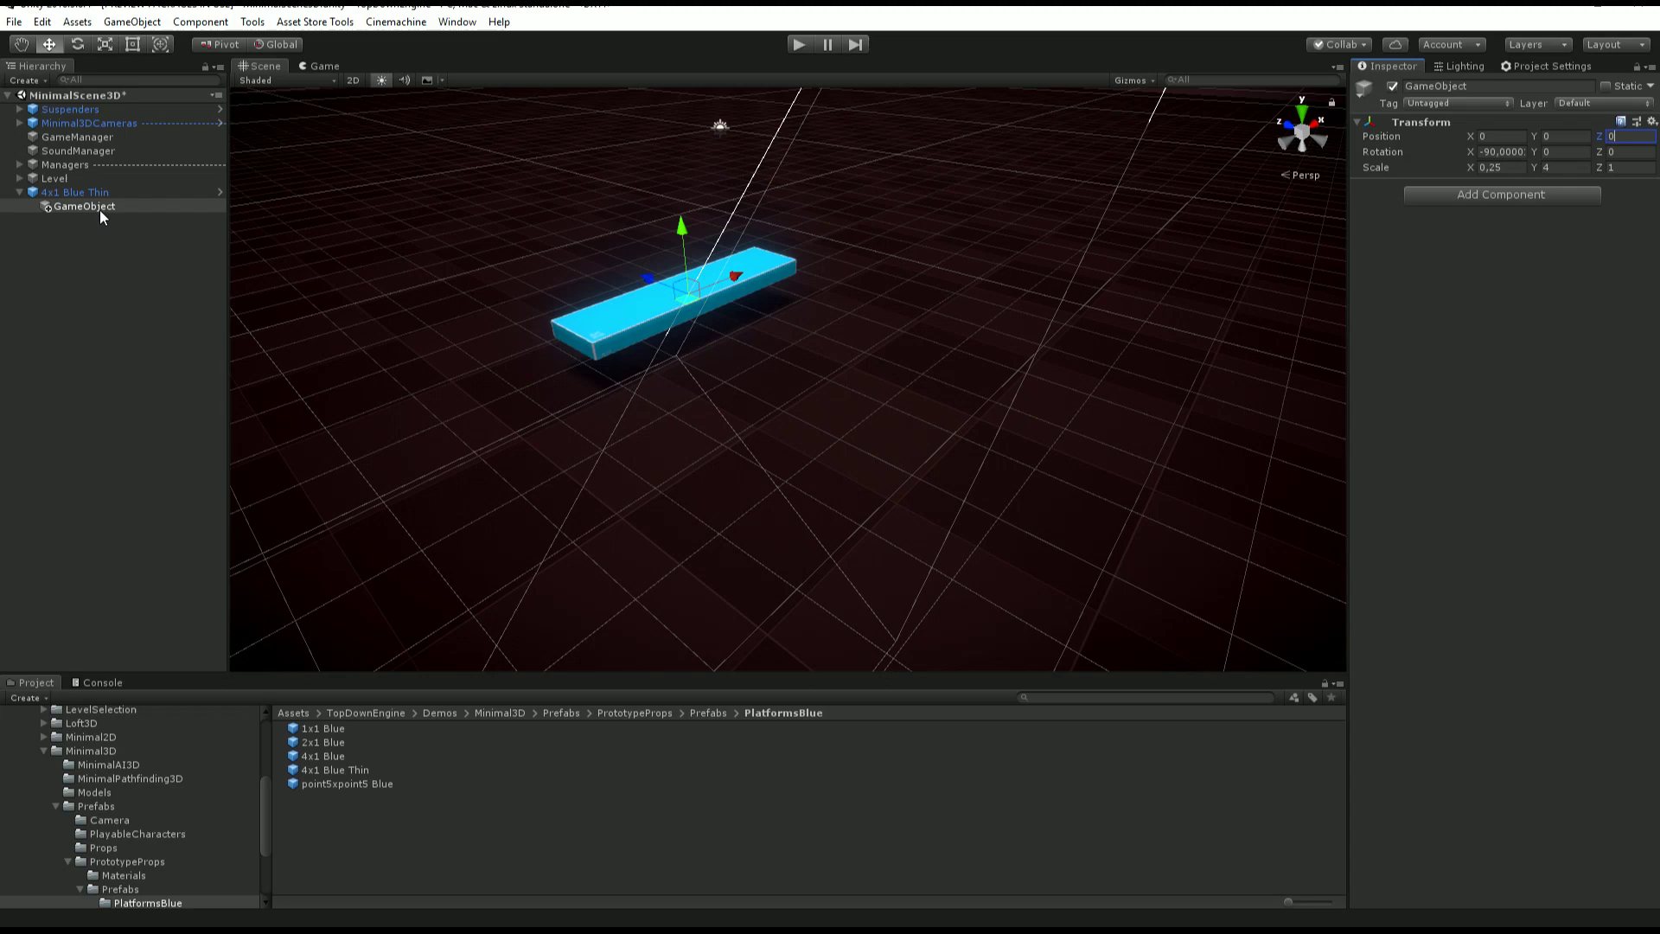
drag(100, 207, 106, 273)
drag(90, 210, 90, 205)
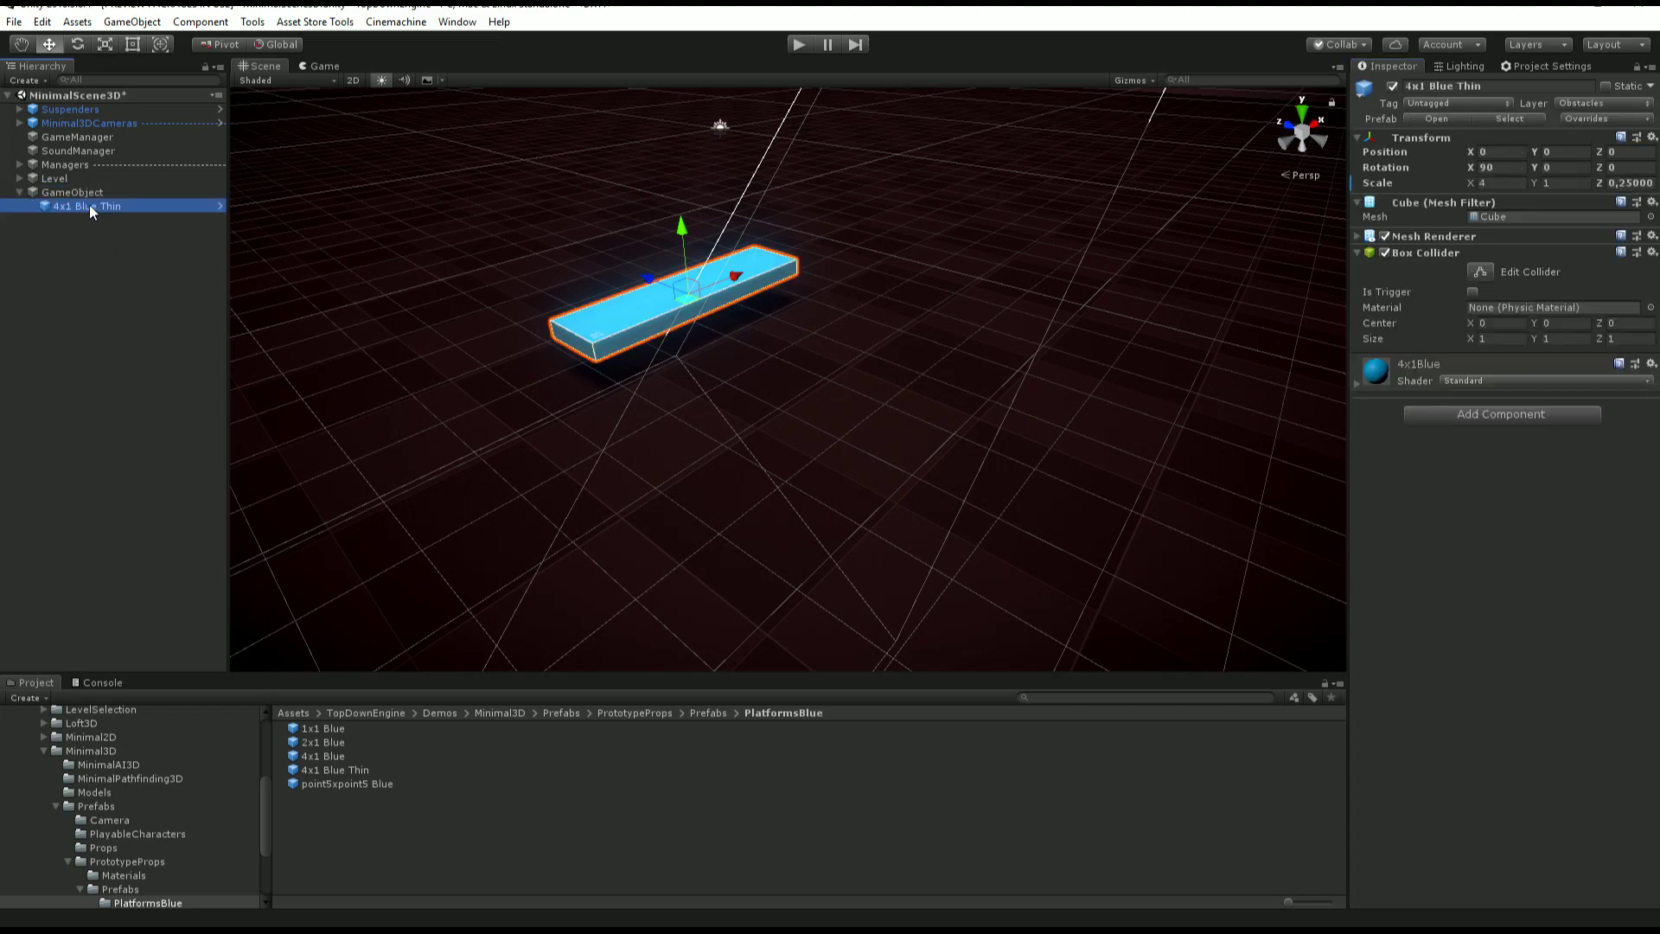
alt+drag(698, 301, 364, 247)
- Rename the empty parent object to MovingPlatformBlue
click(65, 194)
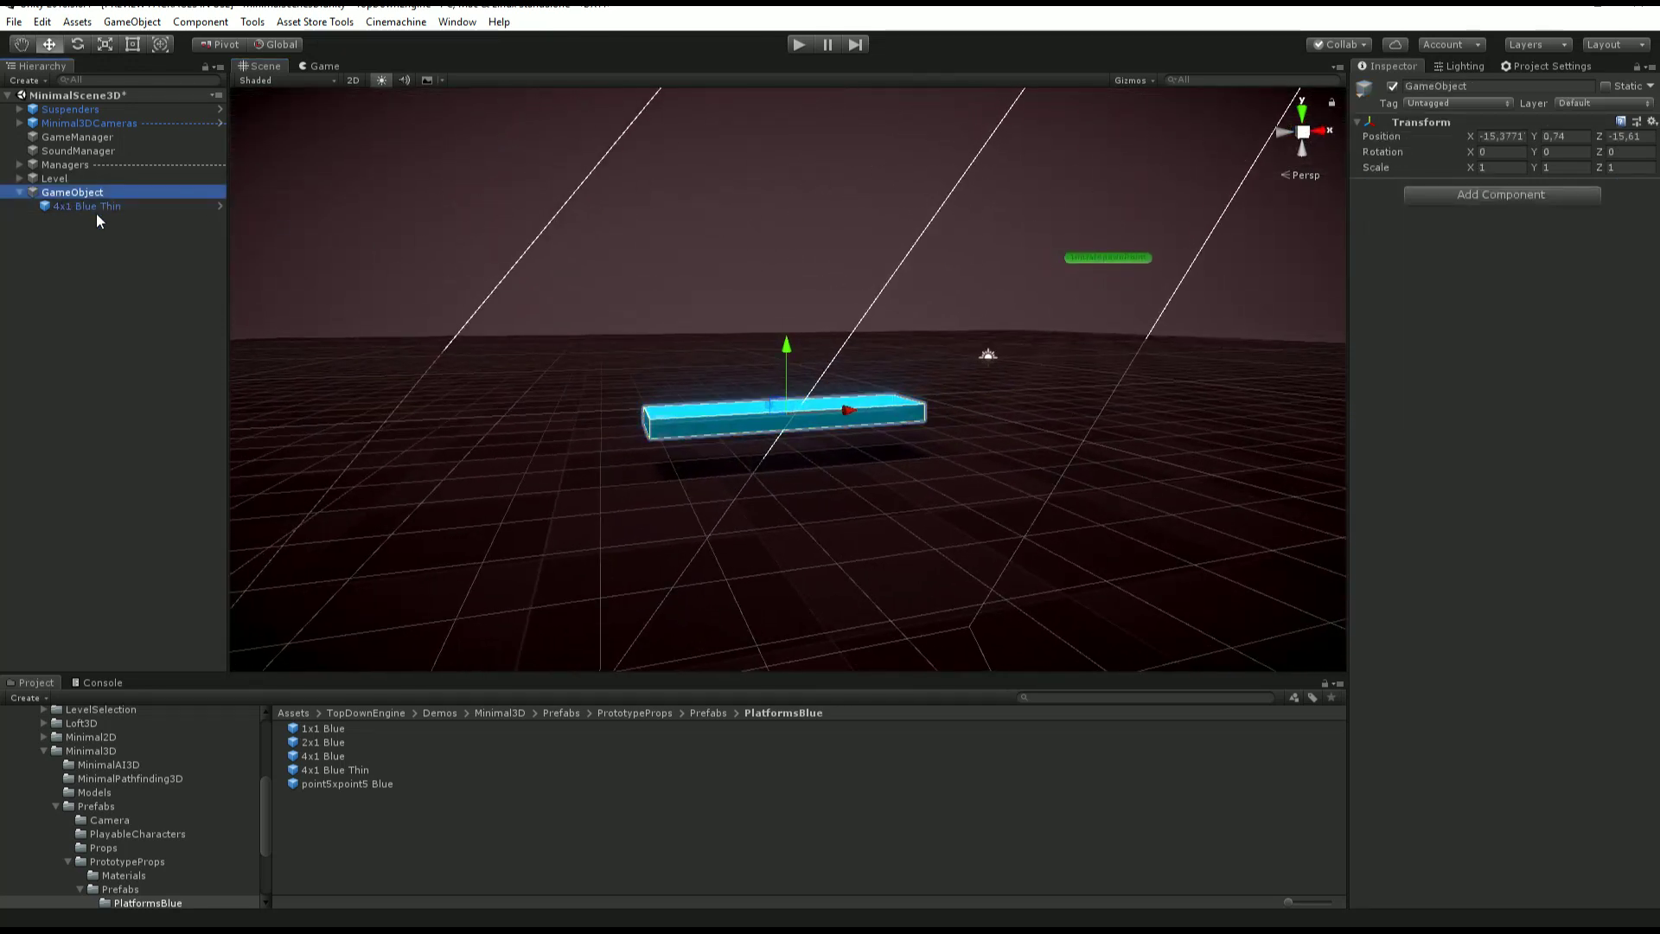
key(F2)
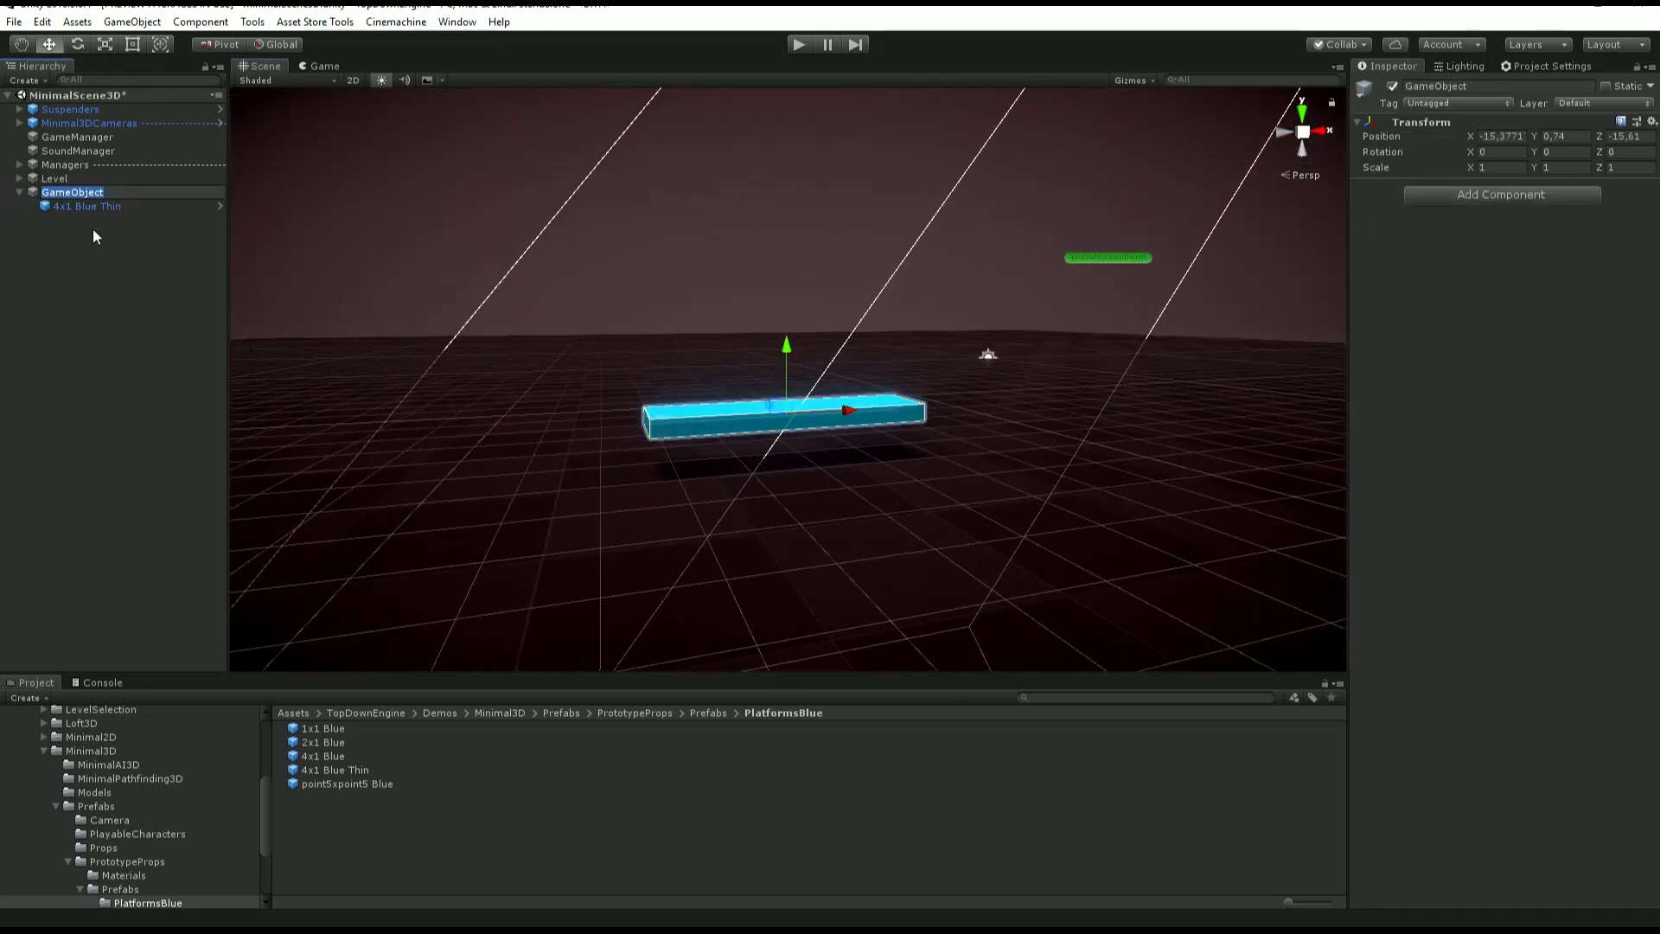
text(MovingPlatformBlue)
key(Return)
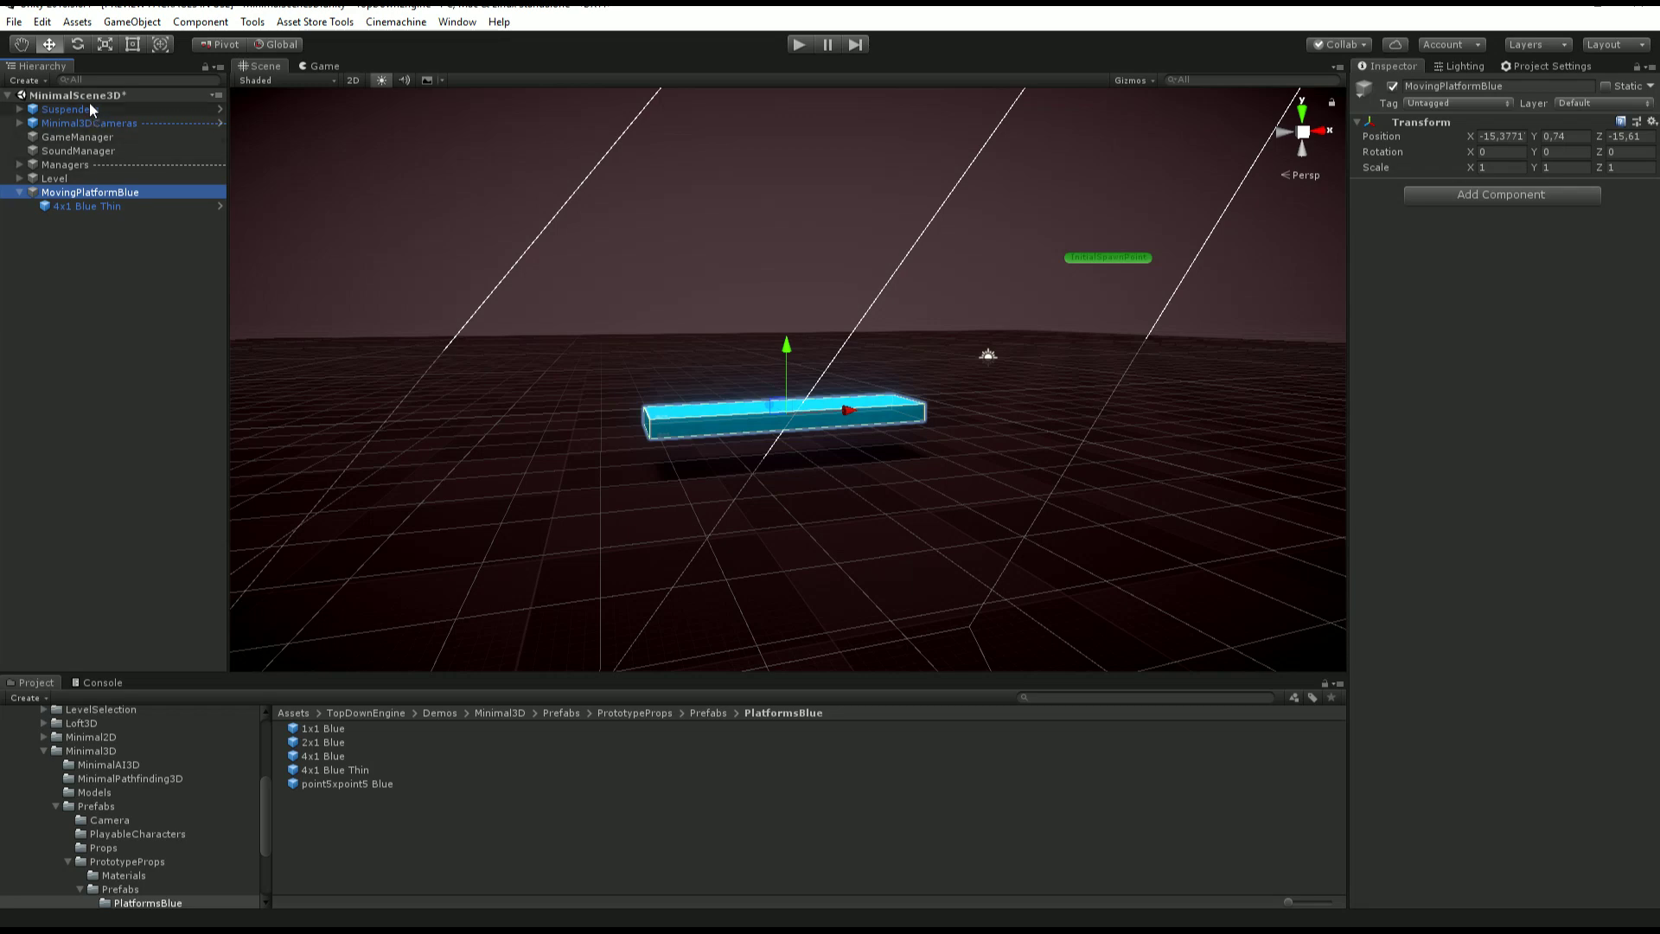
- Move the platform's Box Collider onto MovingPlatformBlue and remove it from the child
click(95, 207)
right_click(1434, 257)
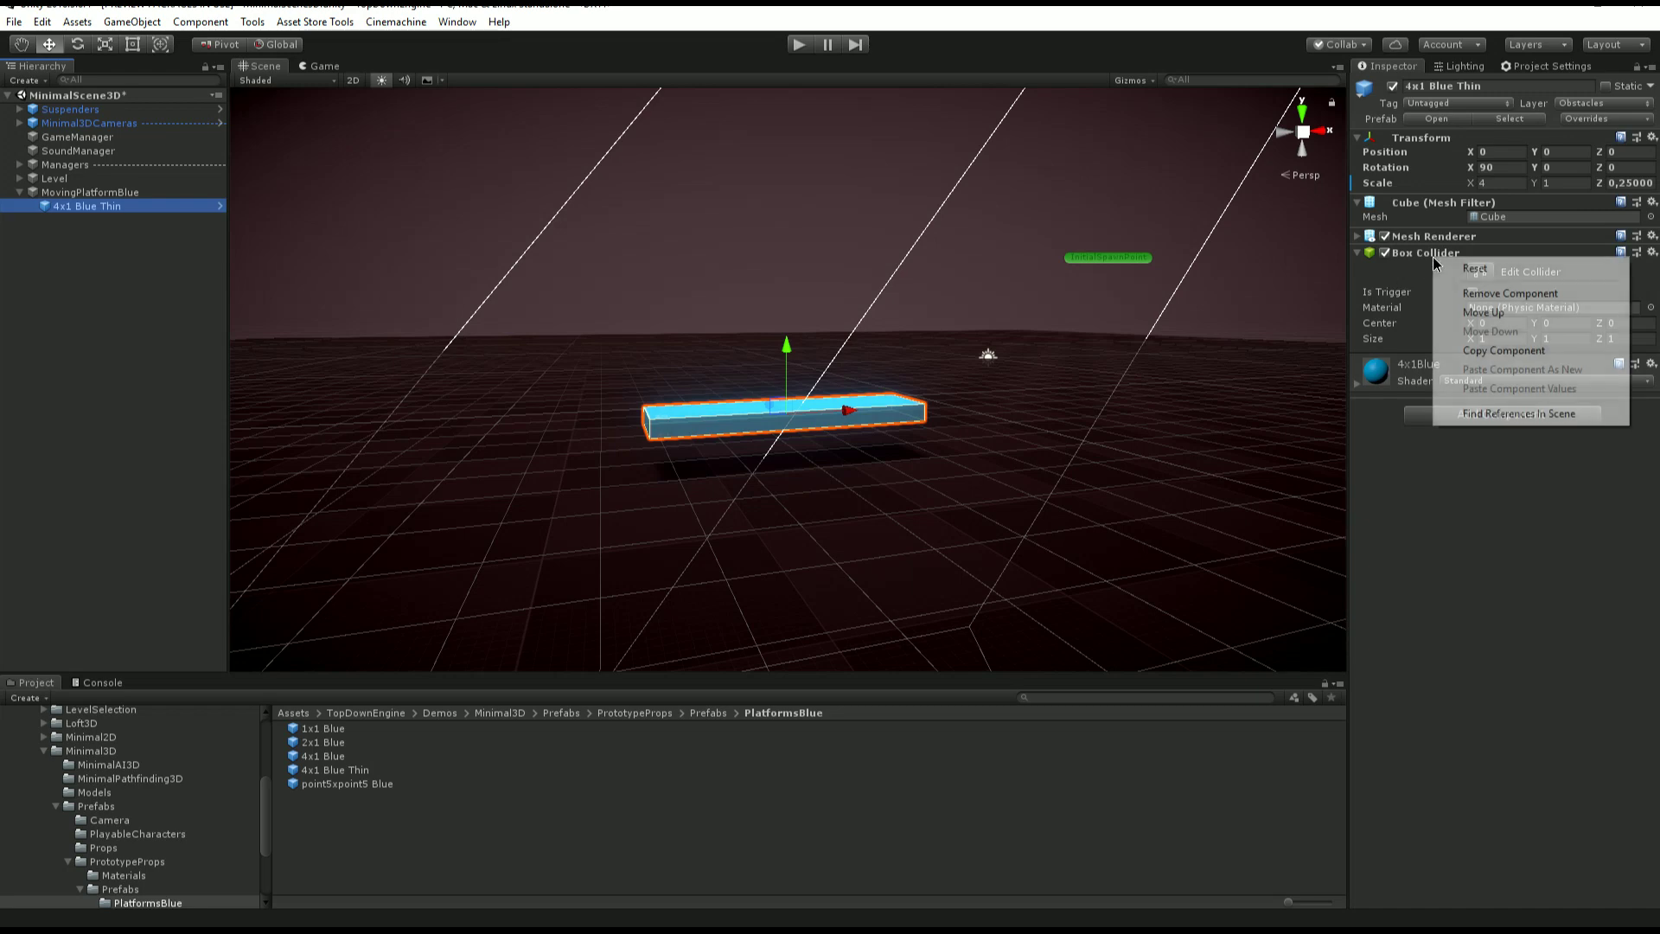
click(1505, 350)
click(87, 192)
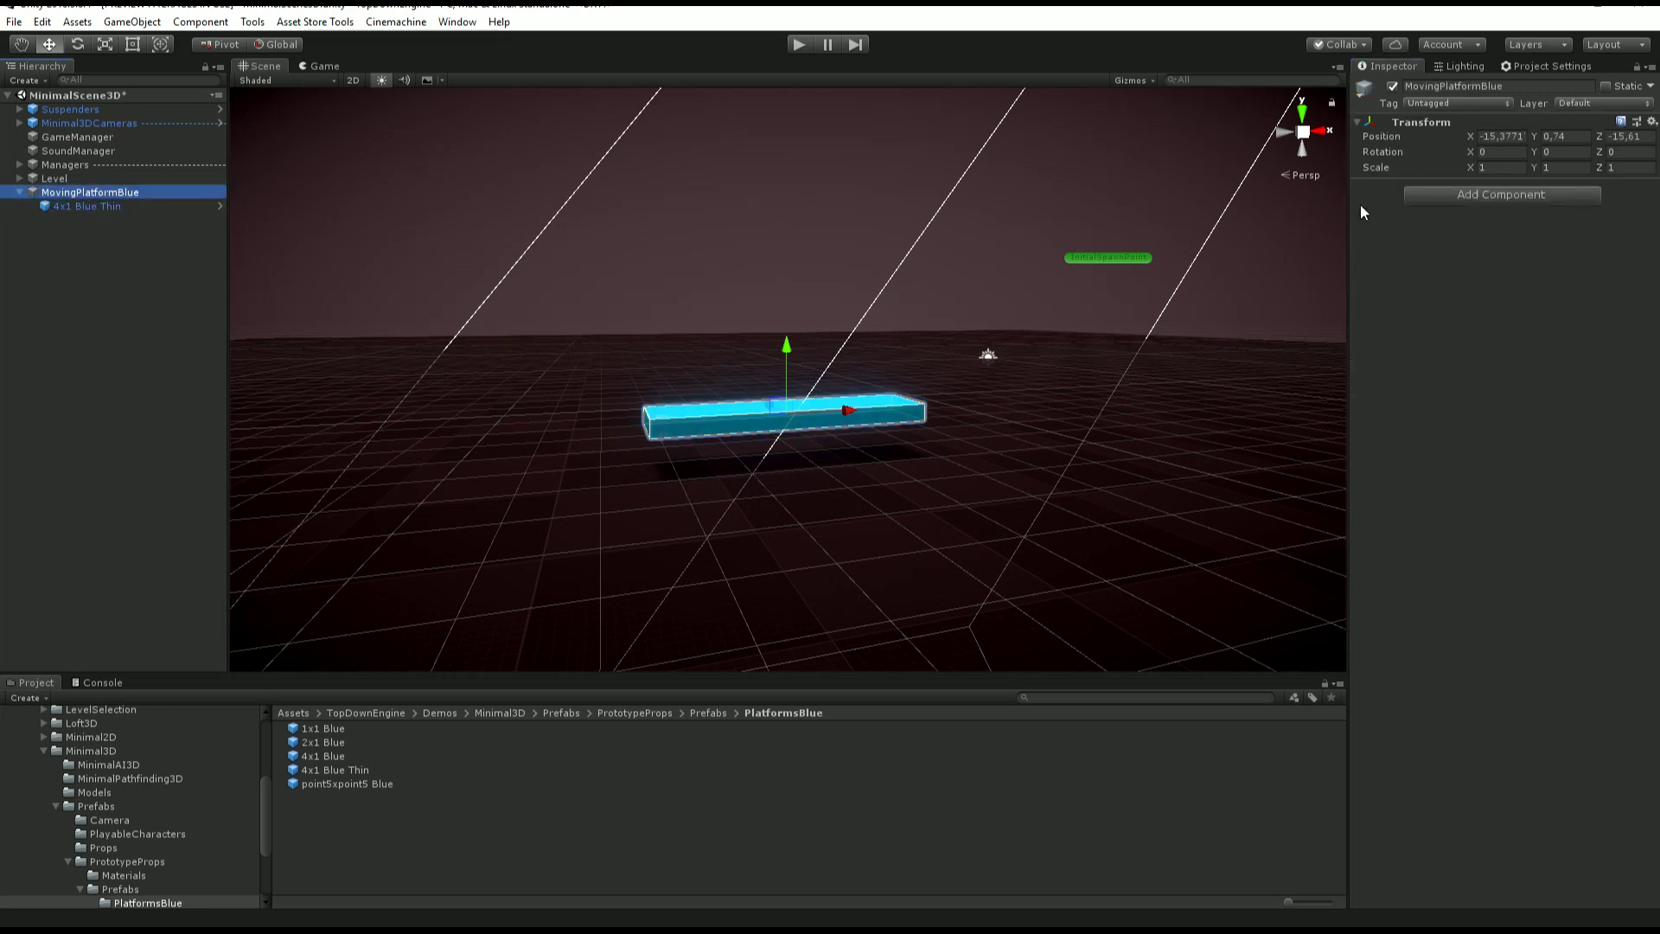
right_click(1415, 122)
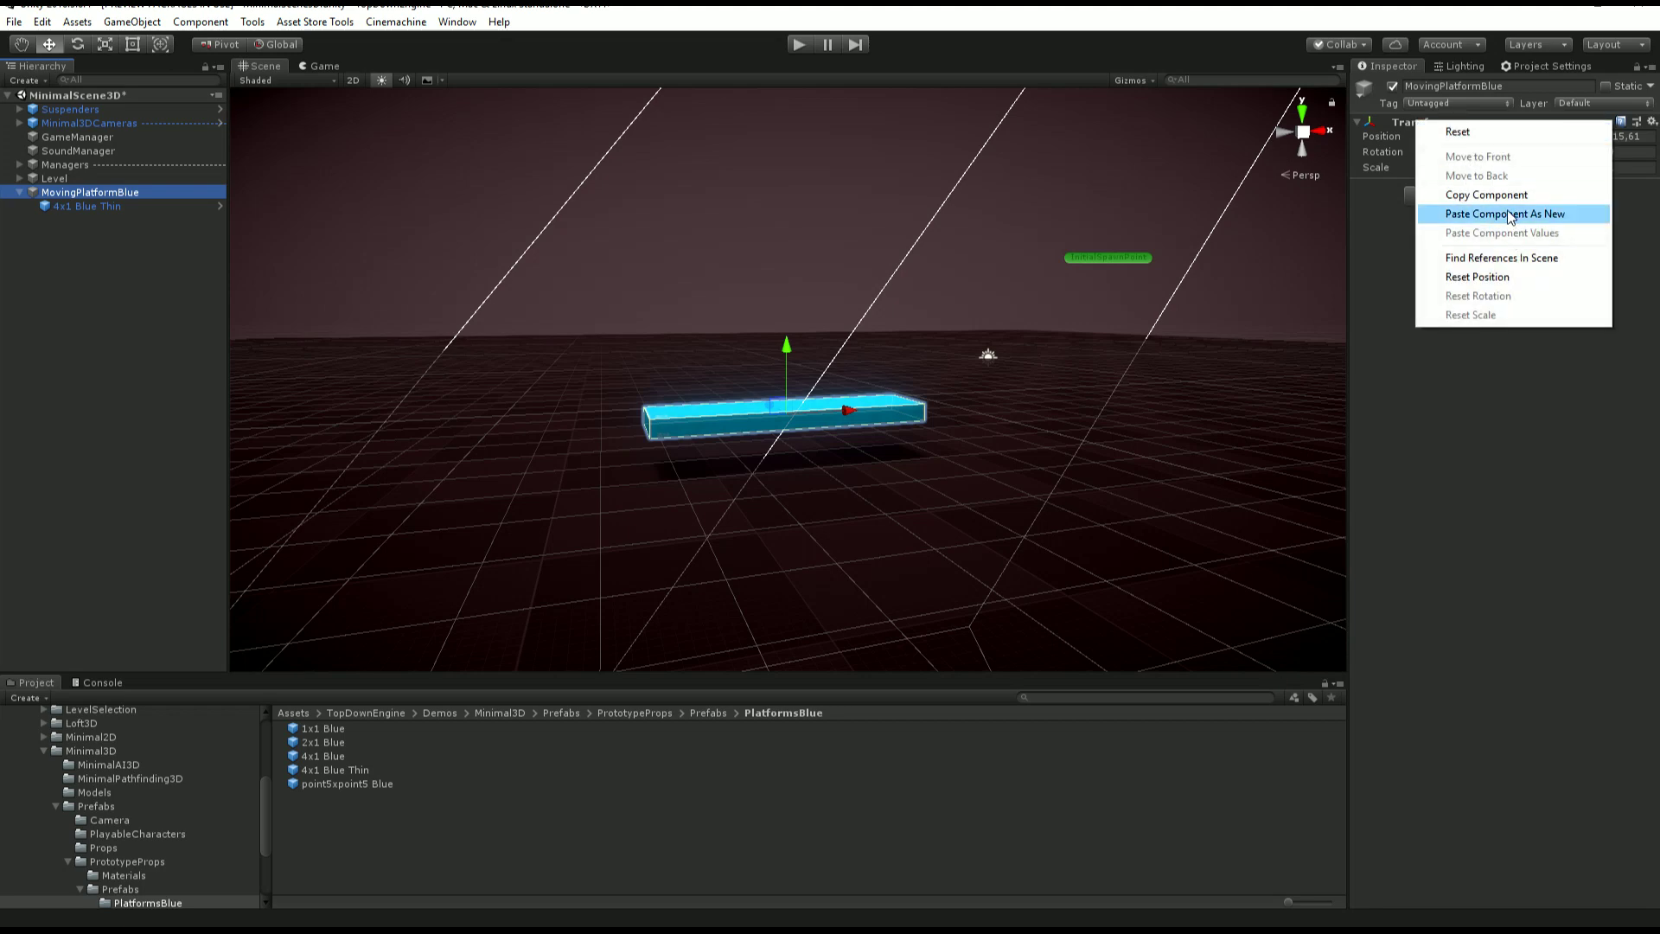
click(1470, 214)
click(121, 207)
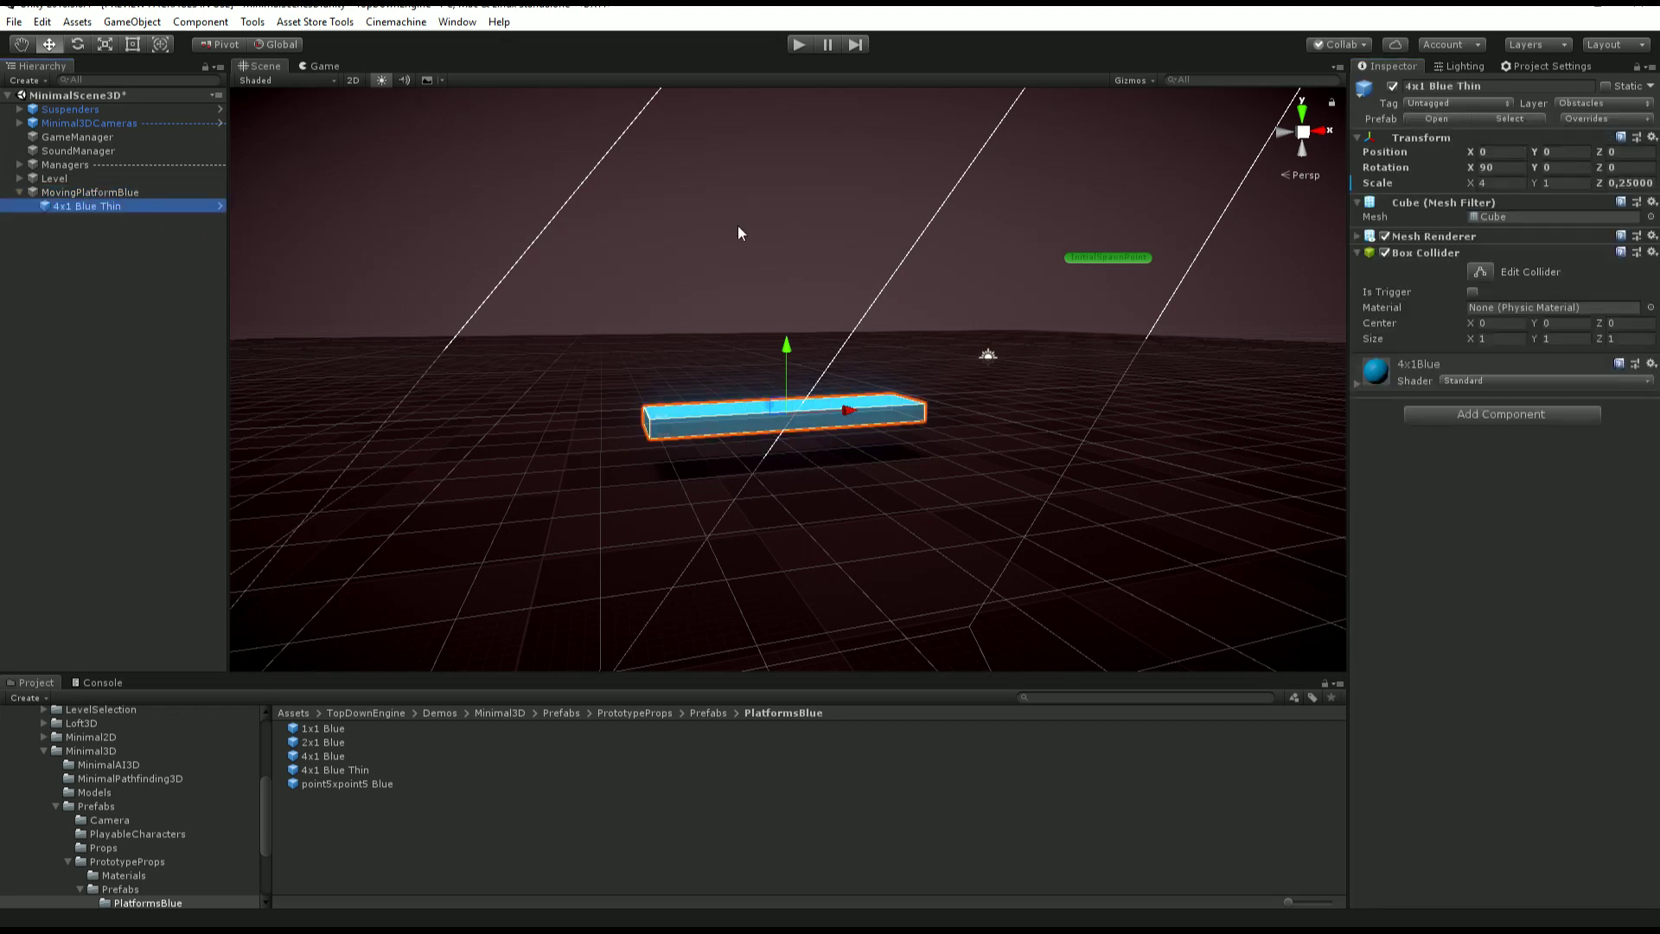
right_click(1439, 254)
click(1511, 324)
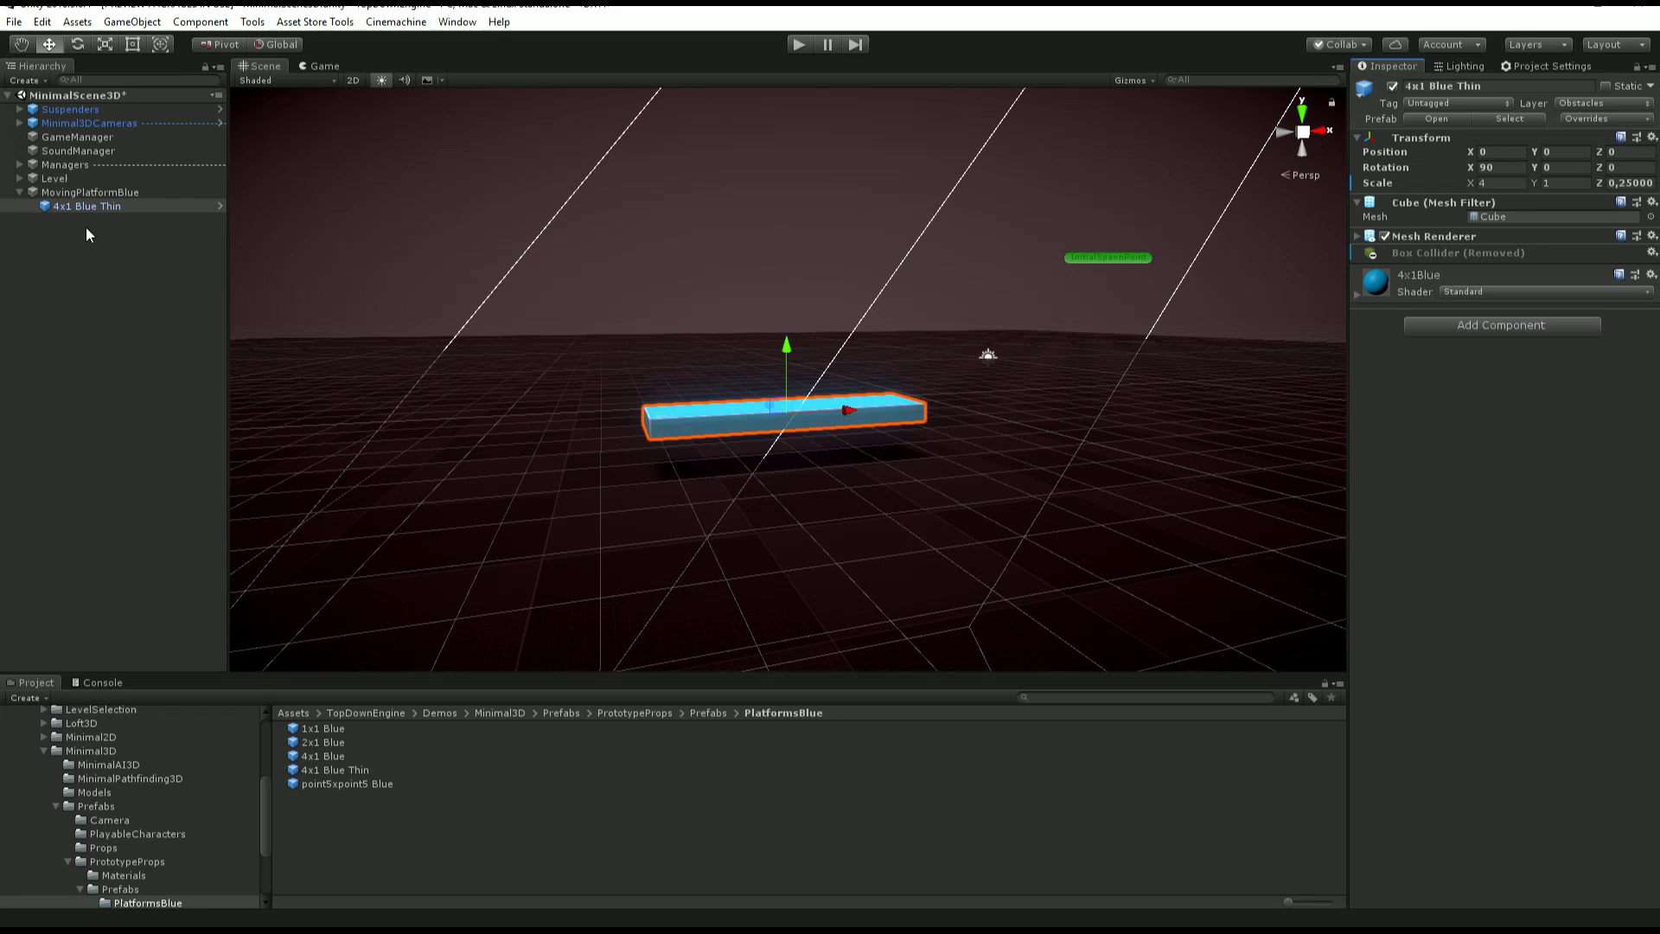
- Set the parent's Box Collider size to X 4 and Y 0.25
click(69, 196)
scroll(729, 351, up, 5)
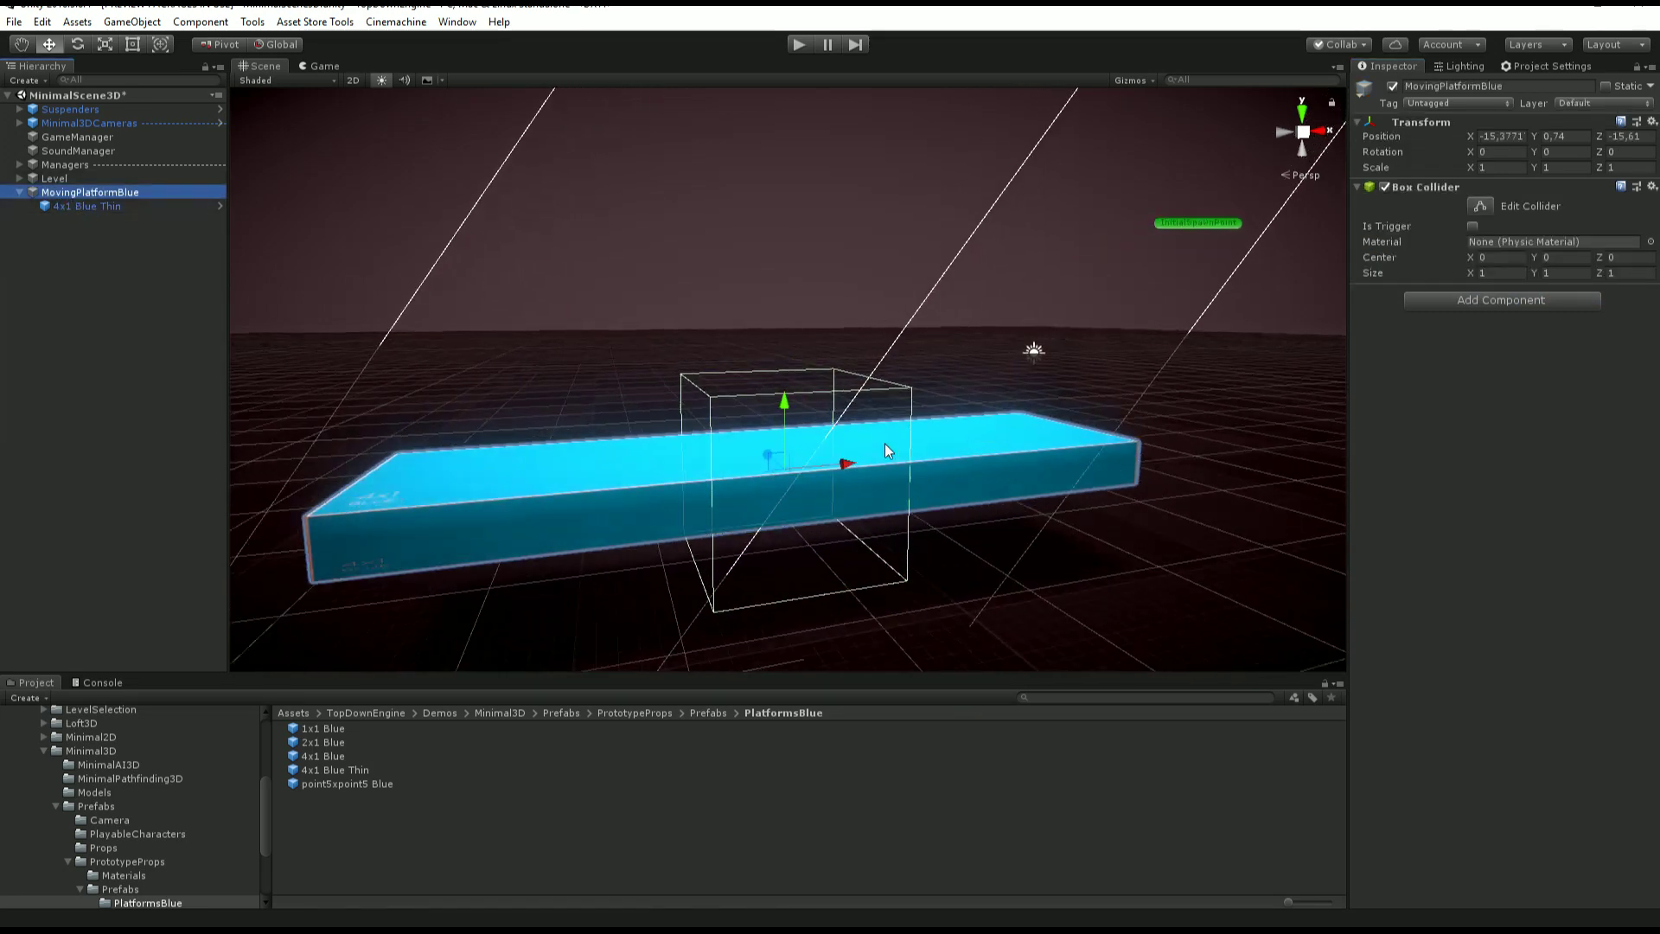
click(1566, 273)
text(.5)
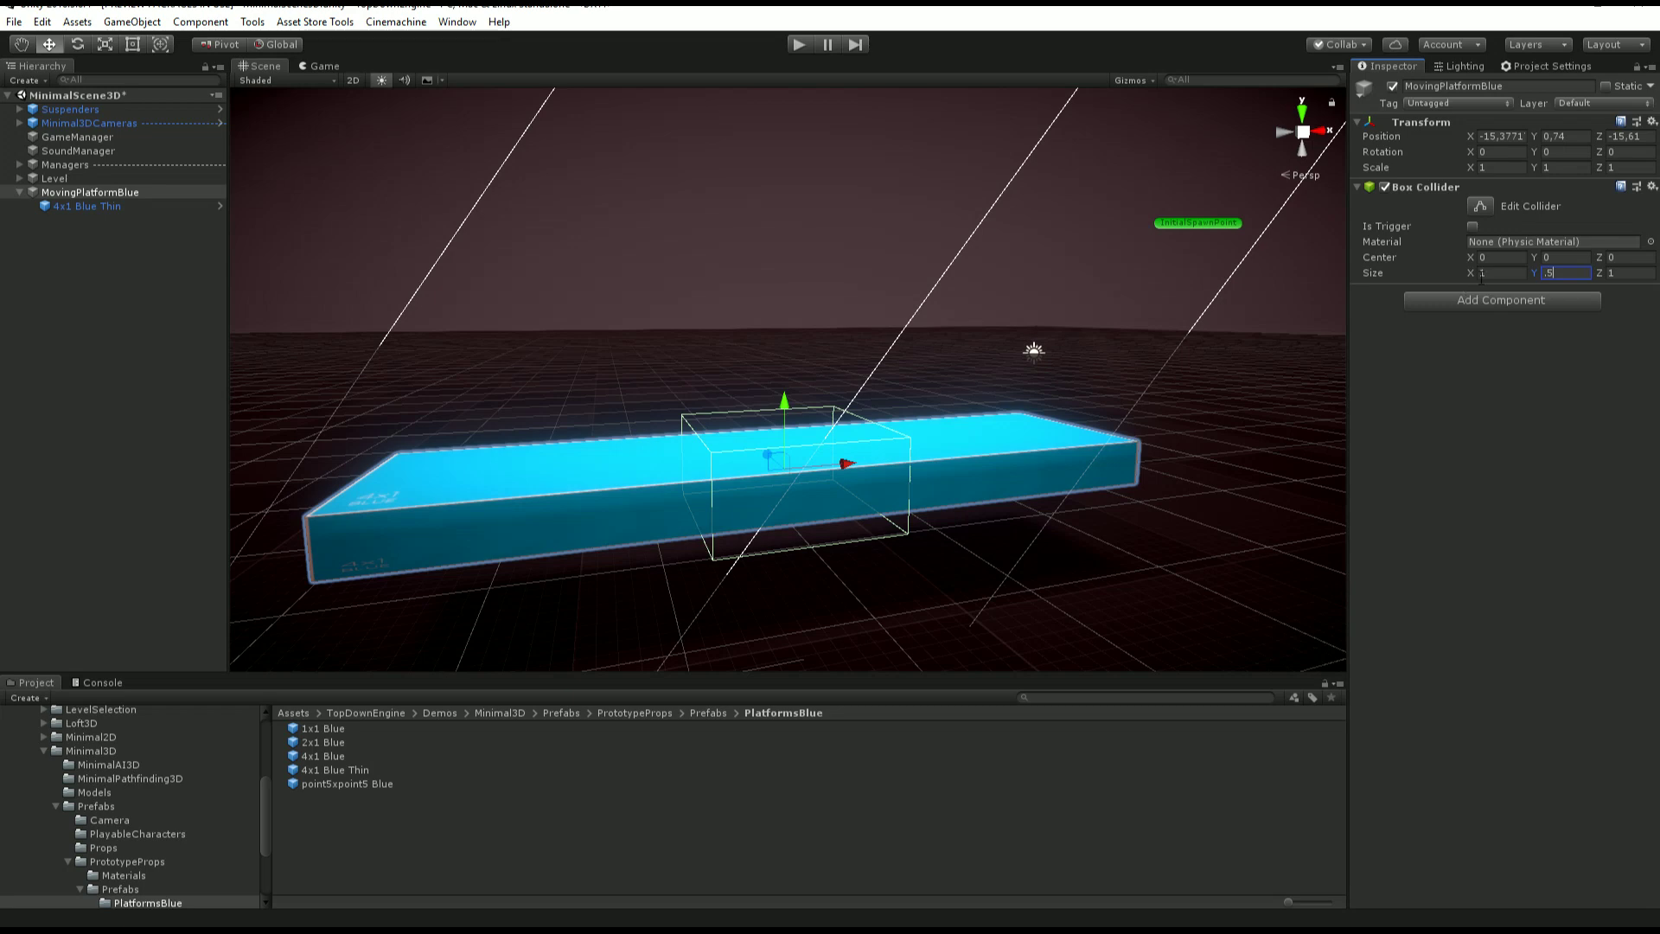
key(BackSpace)
text(25)
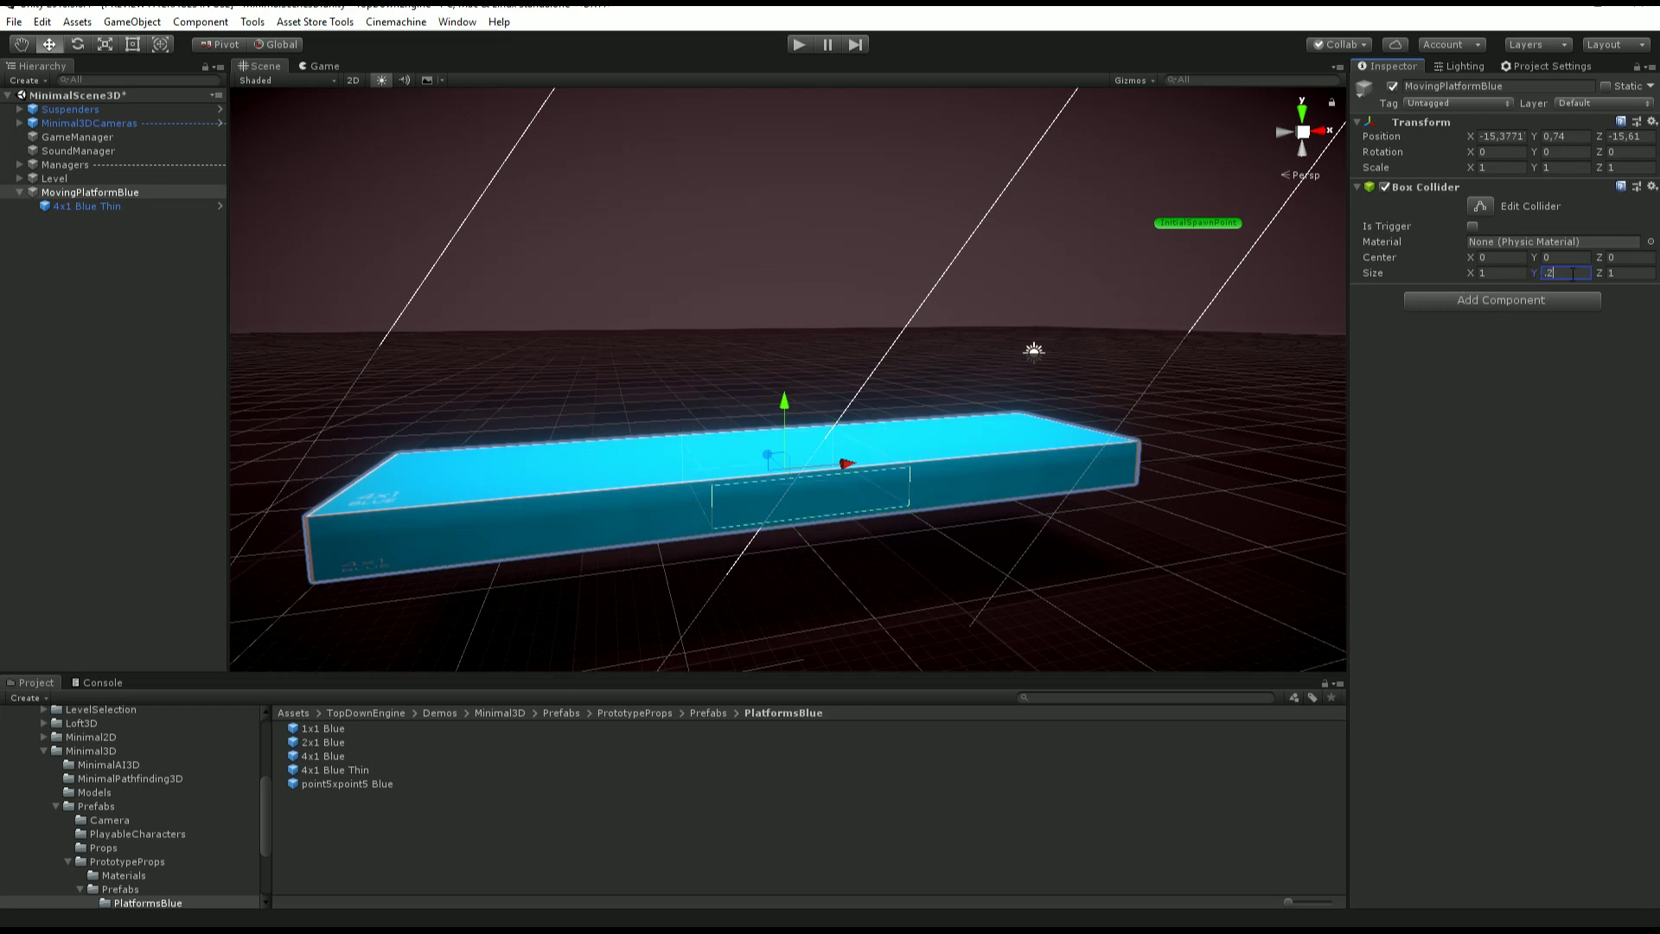
click(1507, 273)
text(4)
alt+drag(936, 351, 1153, 332)
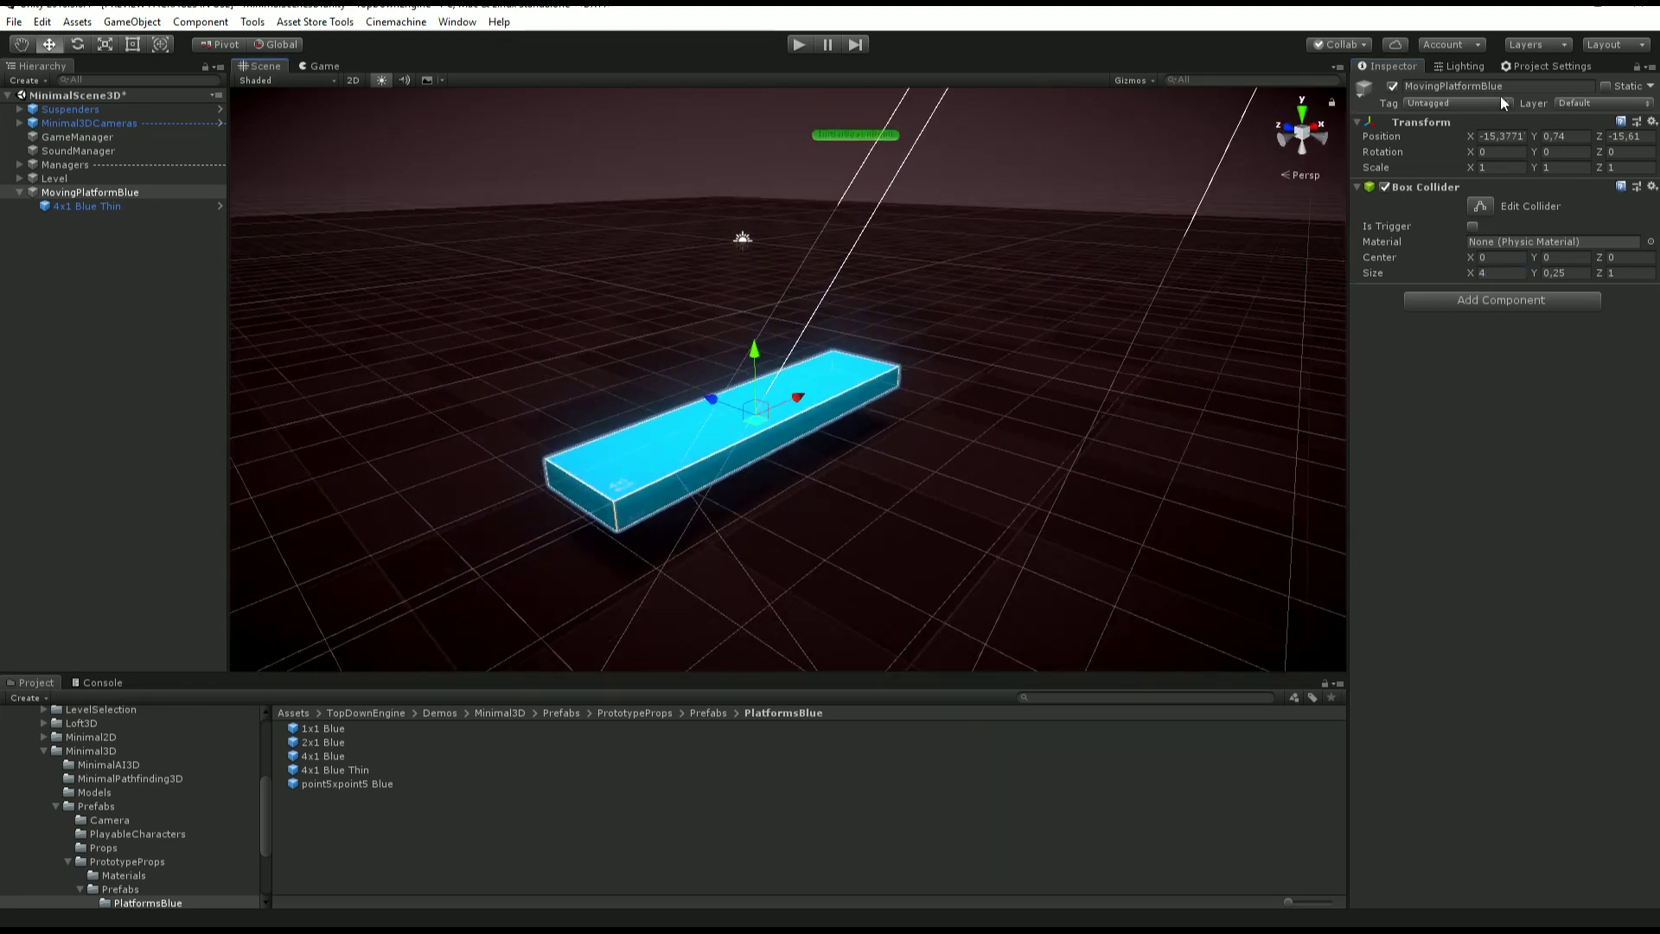
click(104, 205)
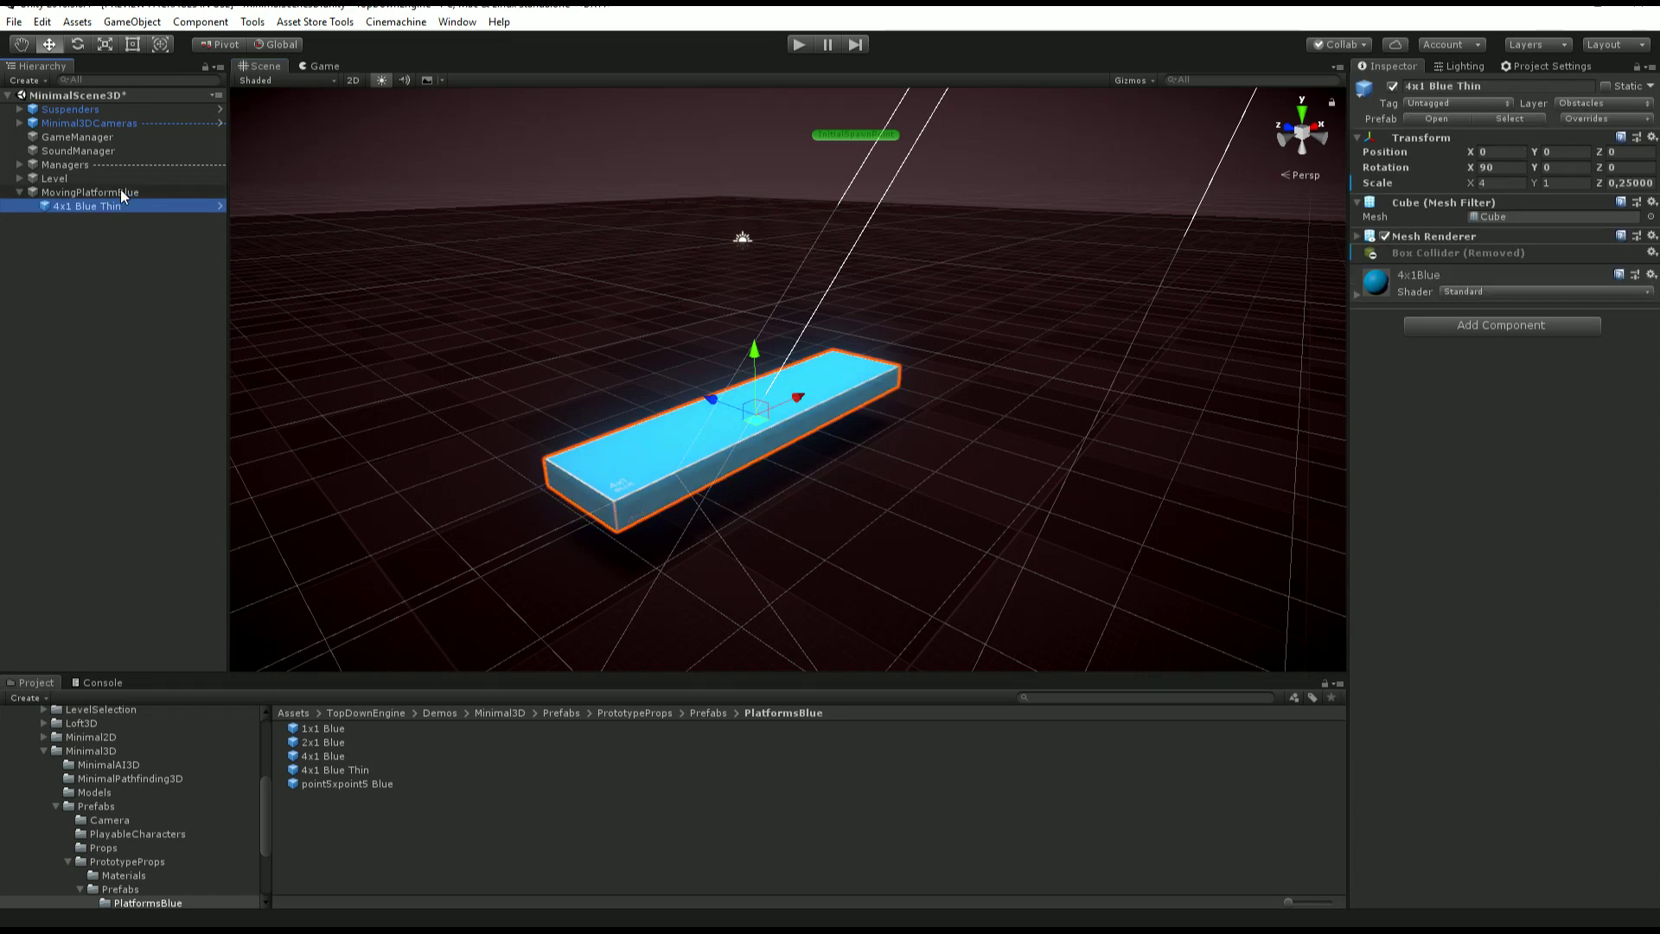
- Unpack the 4x1 Blue Thin child from its prefab completely
click(121, 191)
right_click(112, 207)
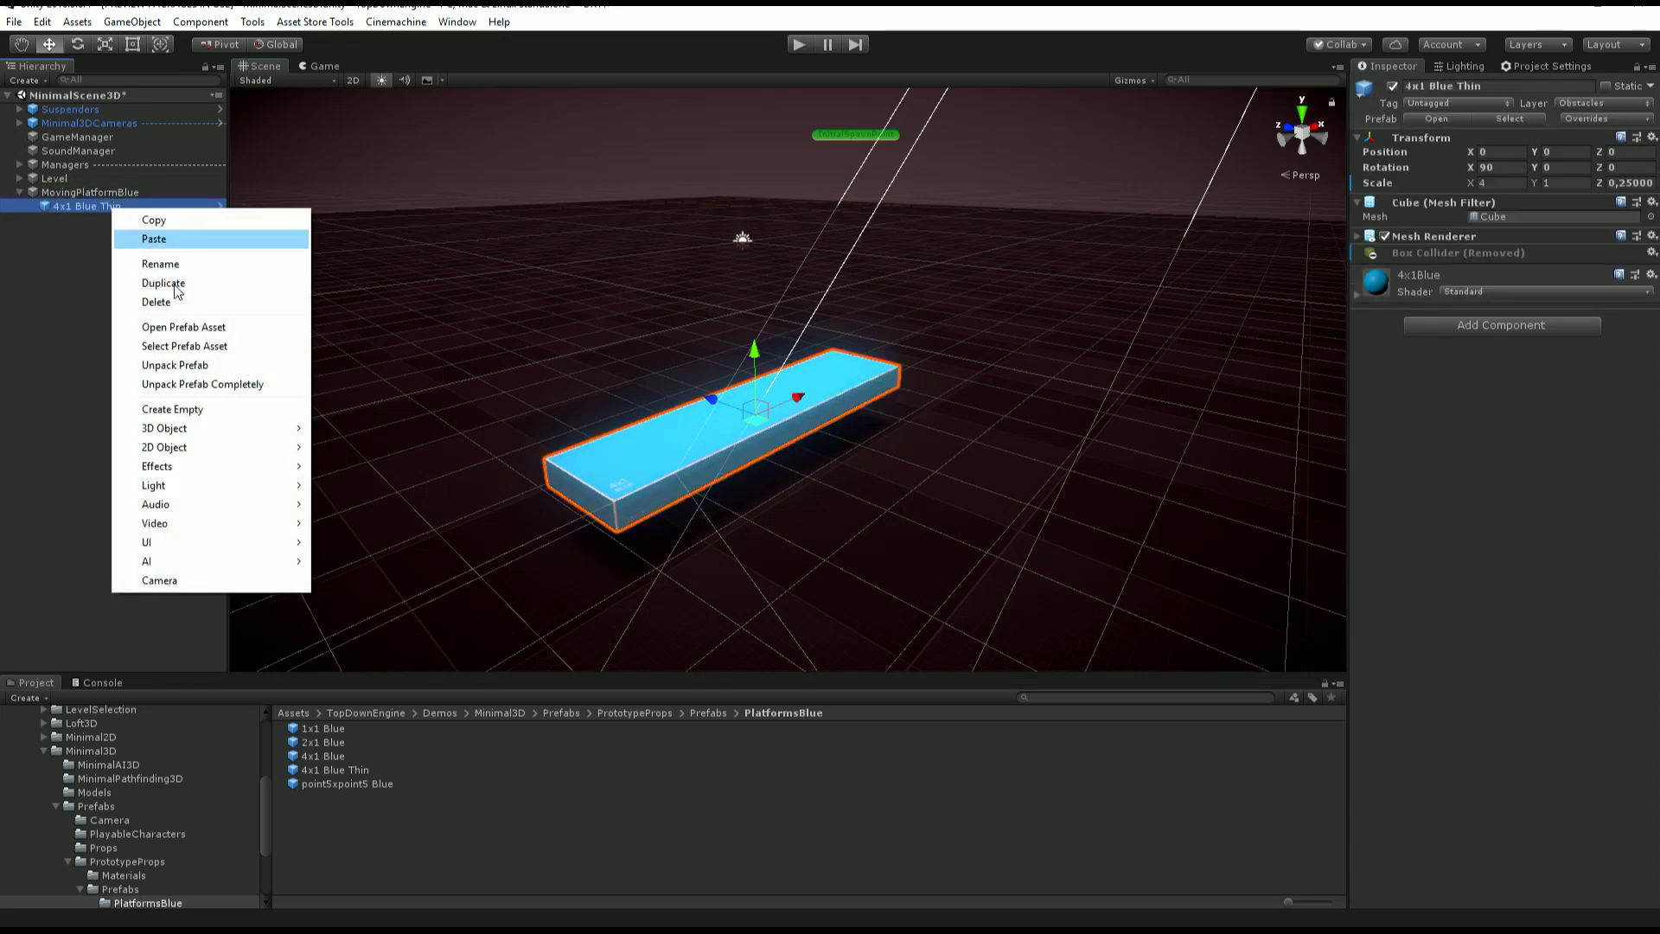
click(231, 389)
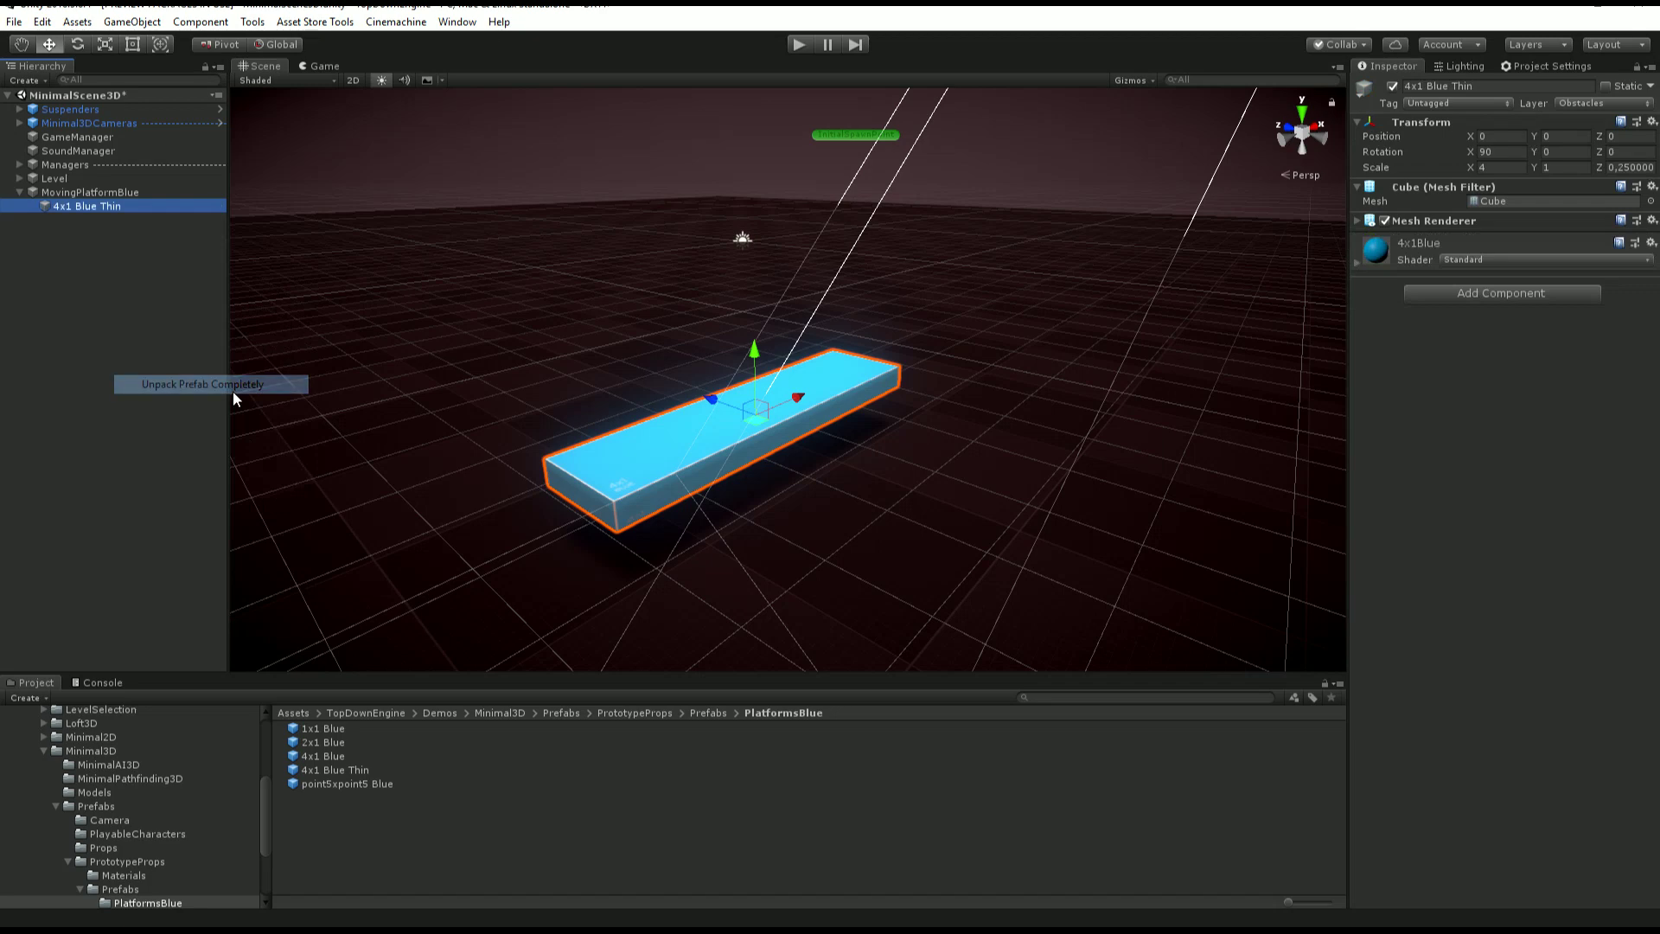
click(102, 192)
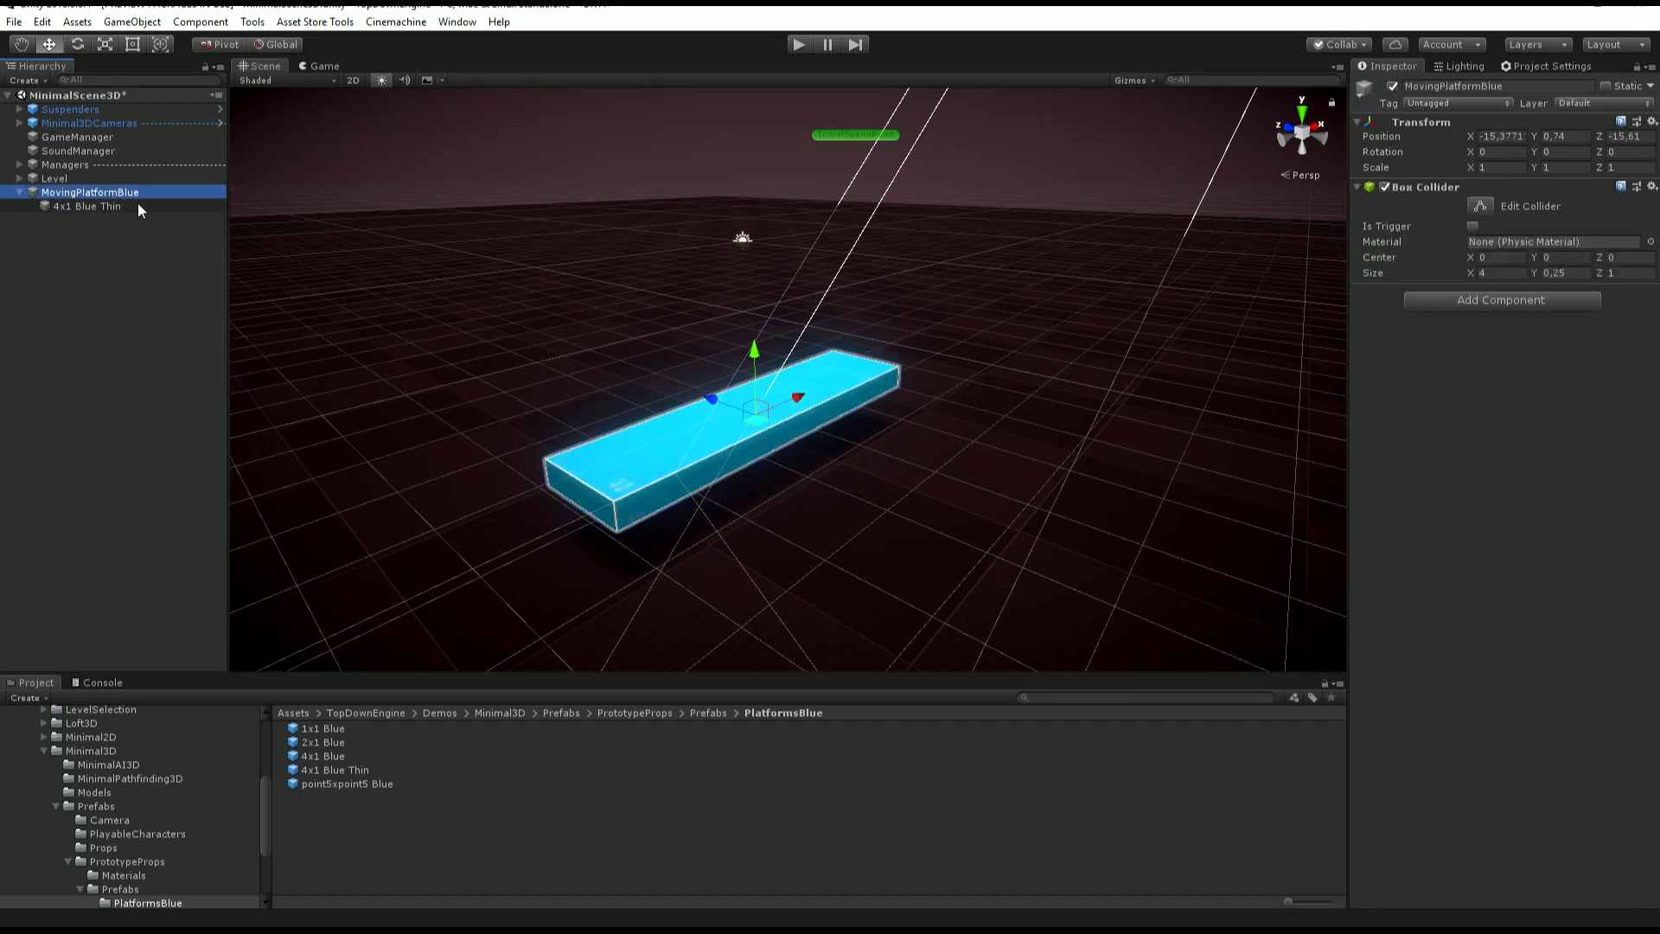
- Rename the 4x1 Blue Thin child to Model and reselect MovingPlatformBlue
click(116, 206)
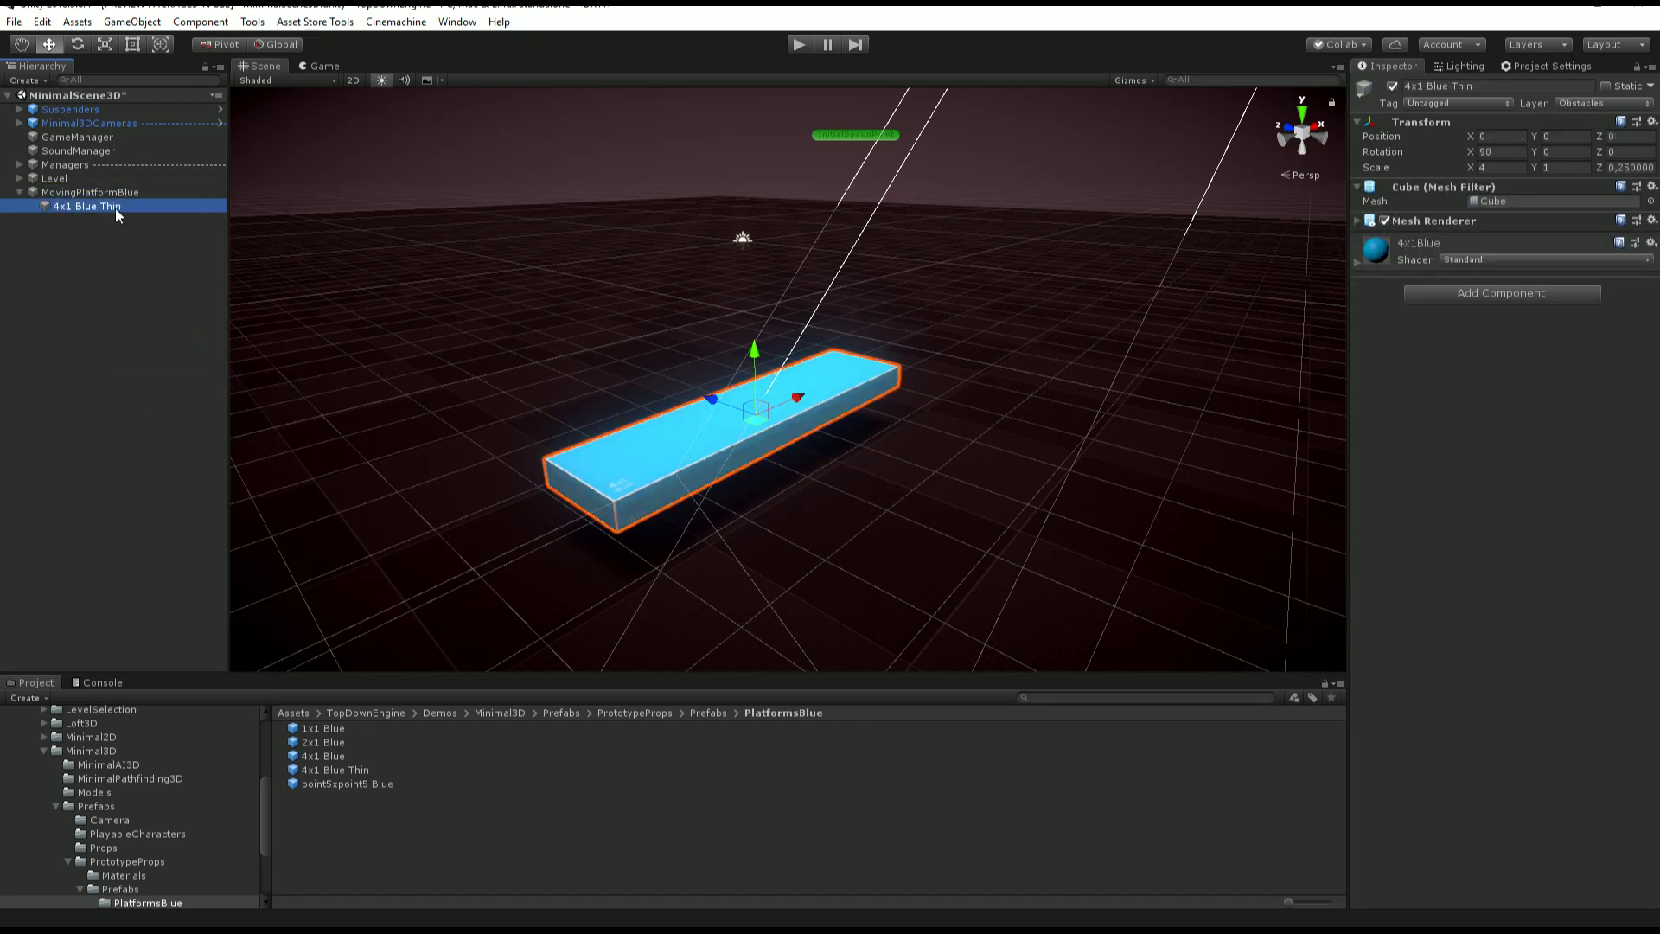
click(116, 209)
text(Model)
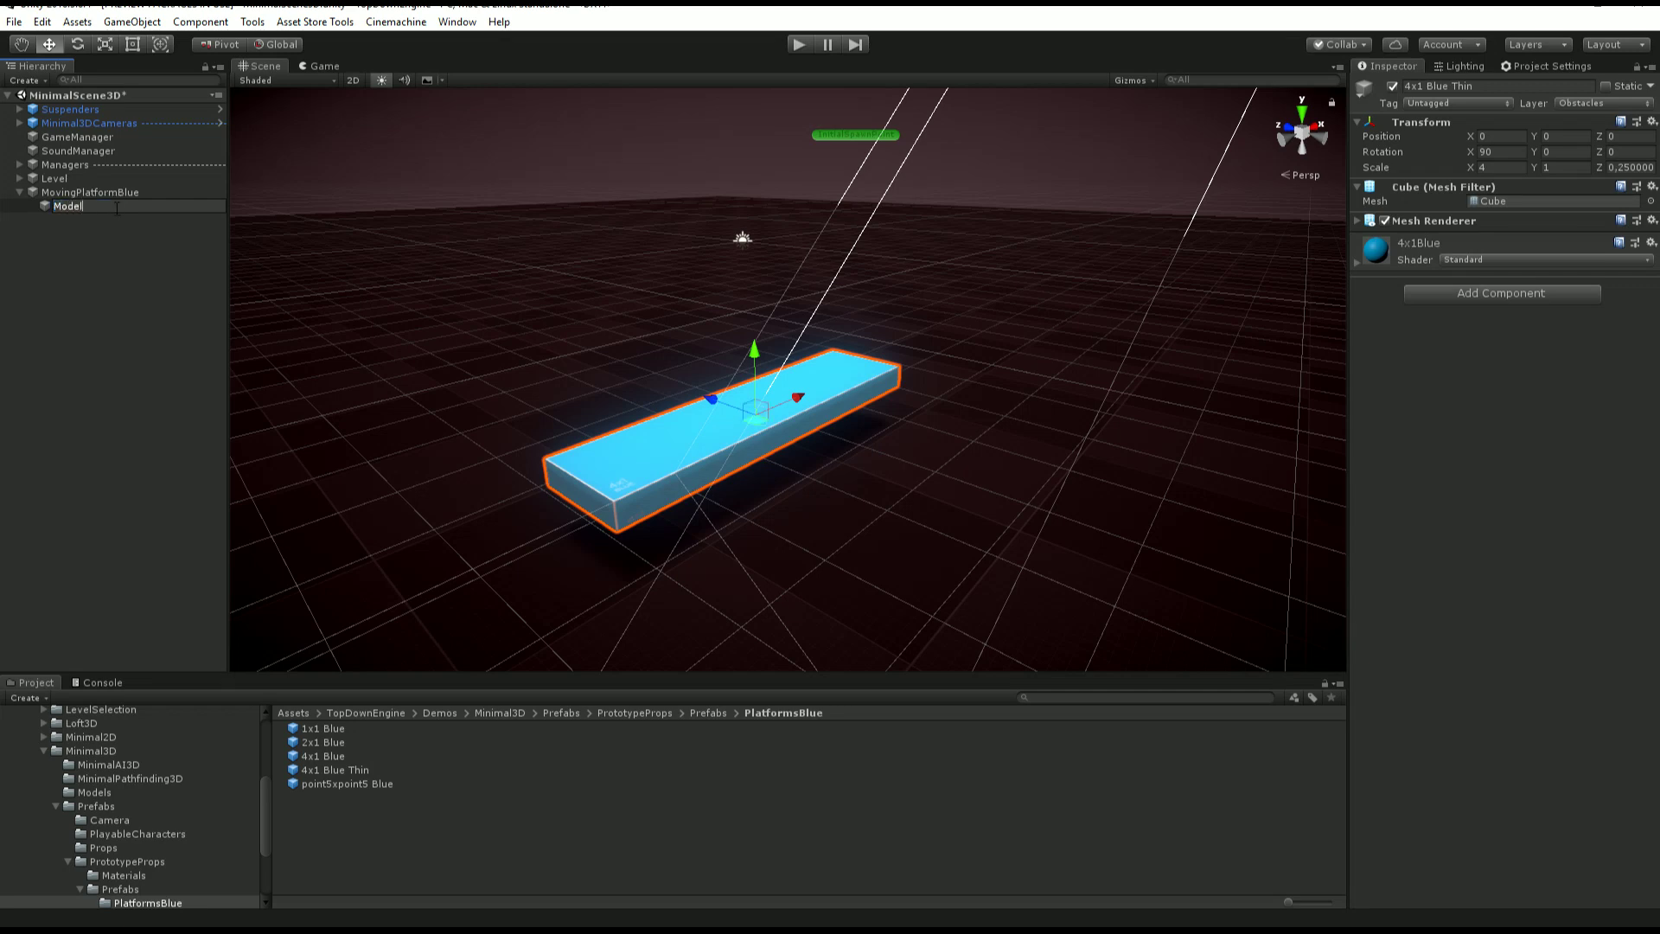
key(Return)
key(Up)
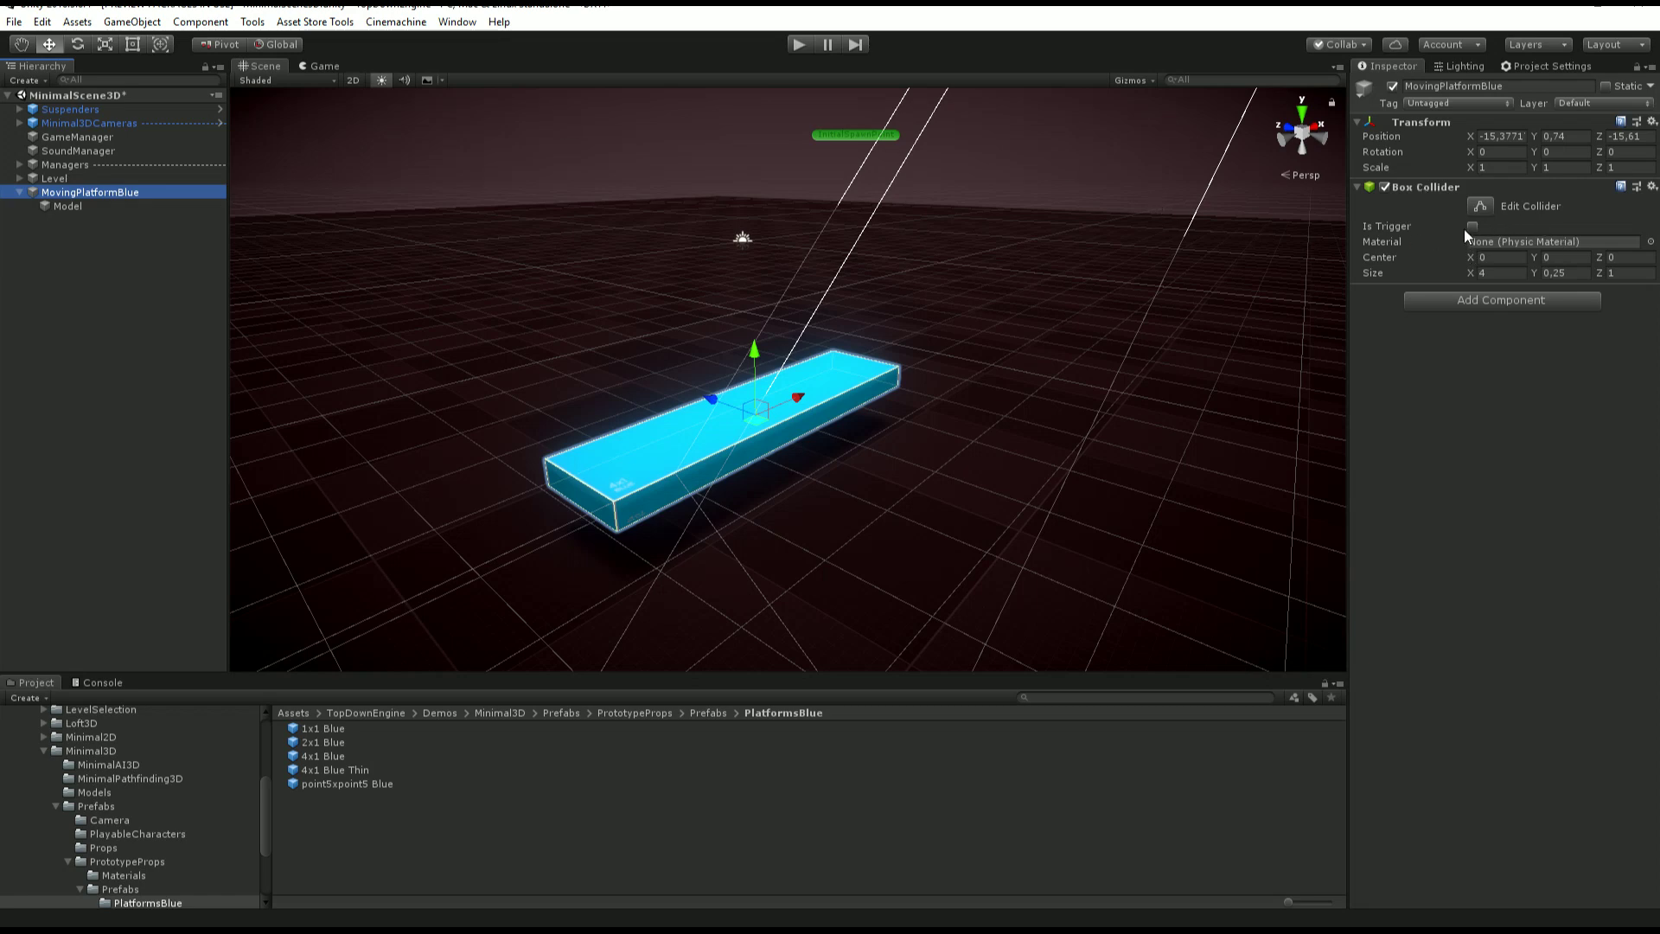
- Add a Rigidbody to MovingPlatformBlue and tick its Is Kinematic option
click(1460, 308)
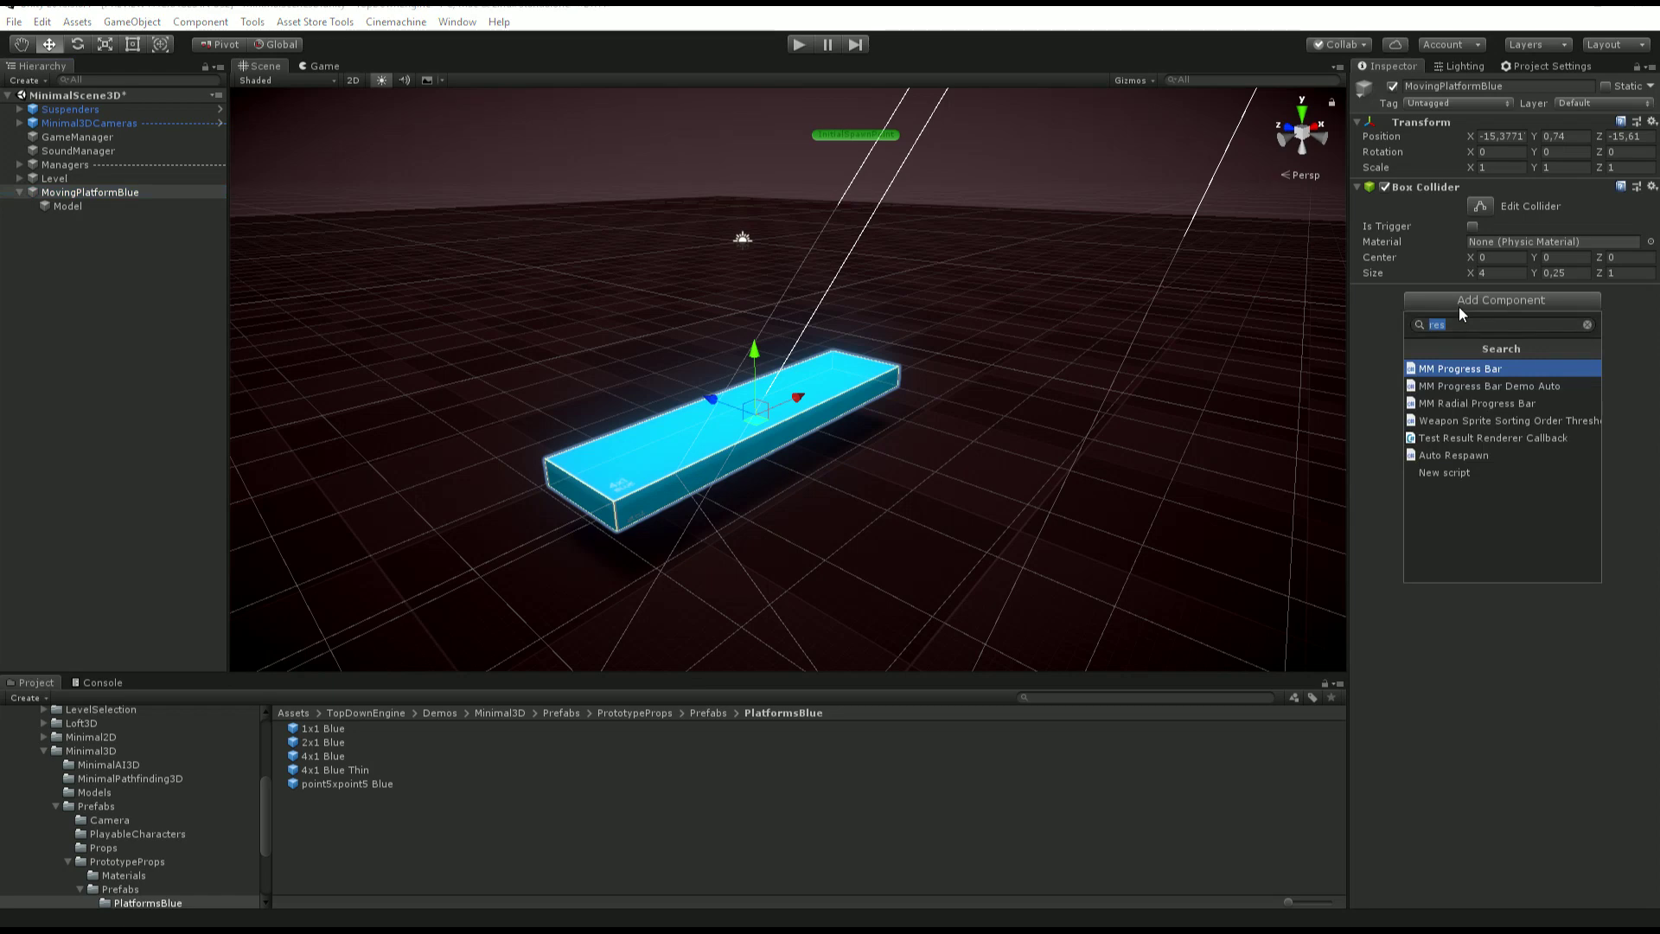
text(rigid)
key(Down)
key(Return)
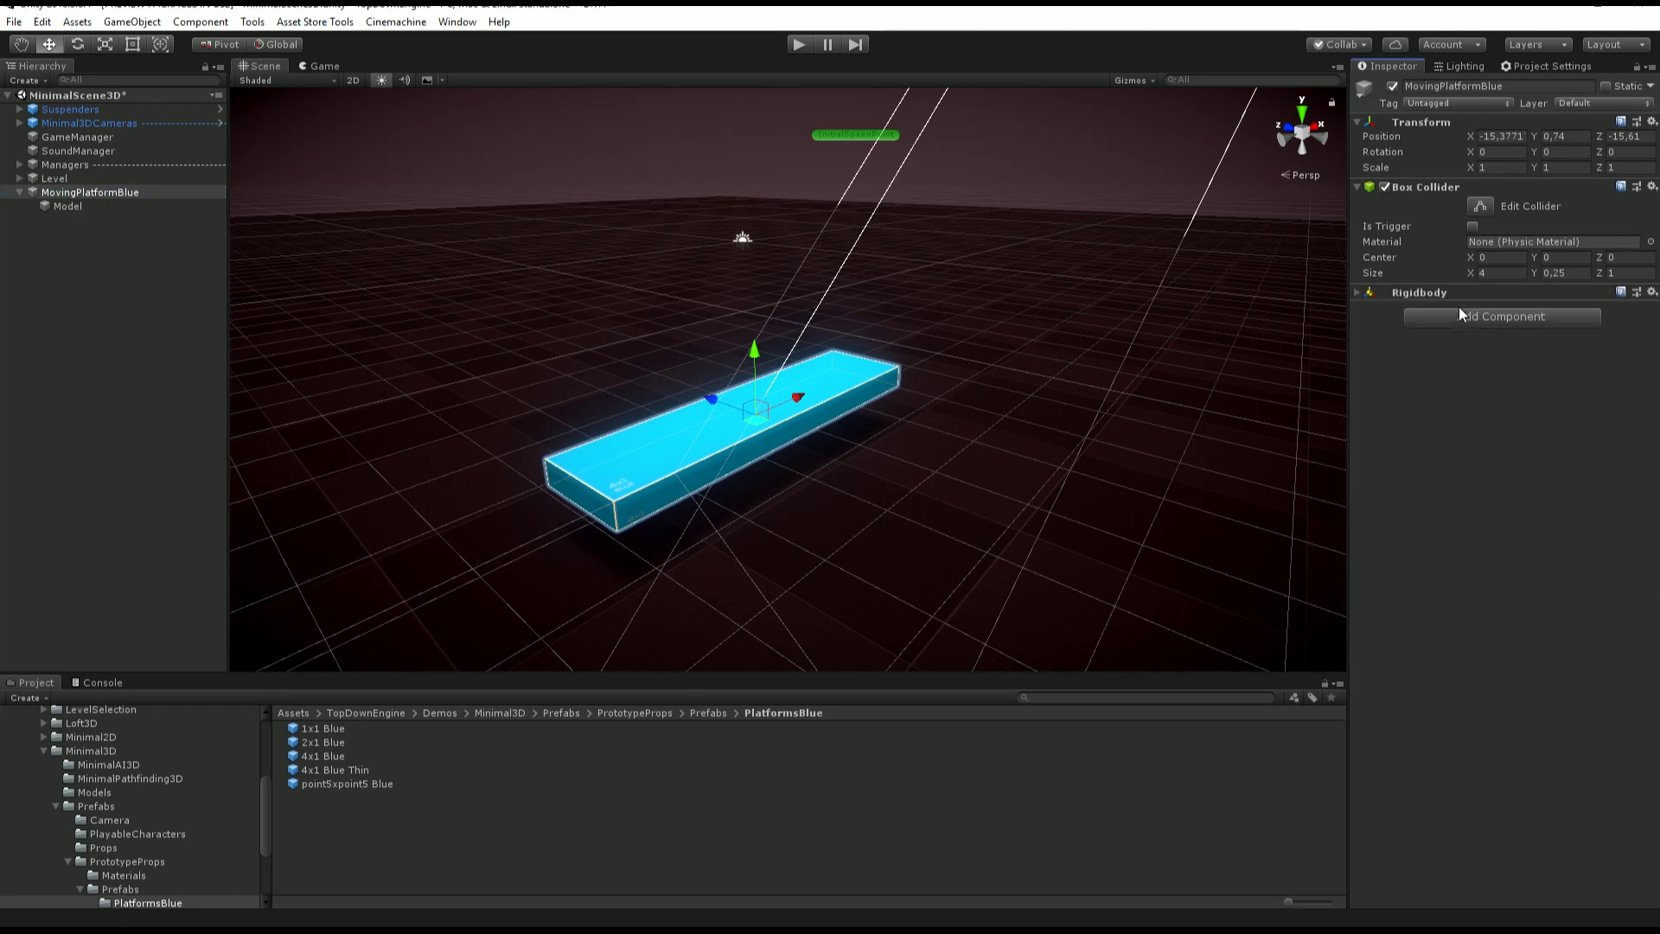
click(1415, 295)
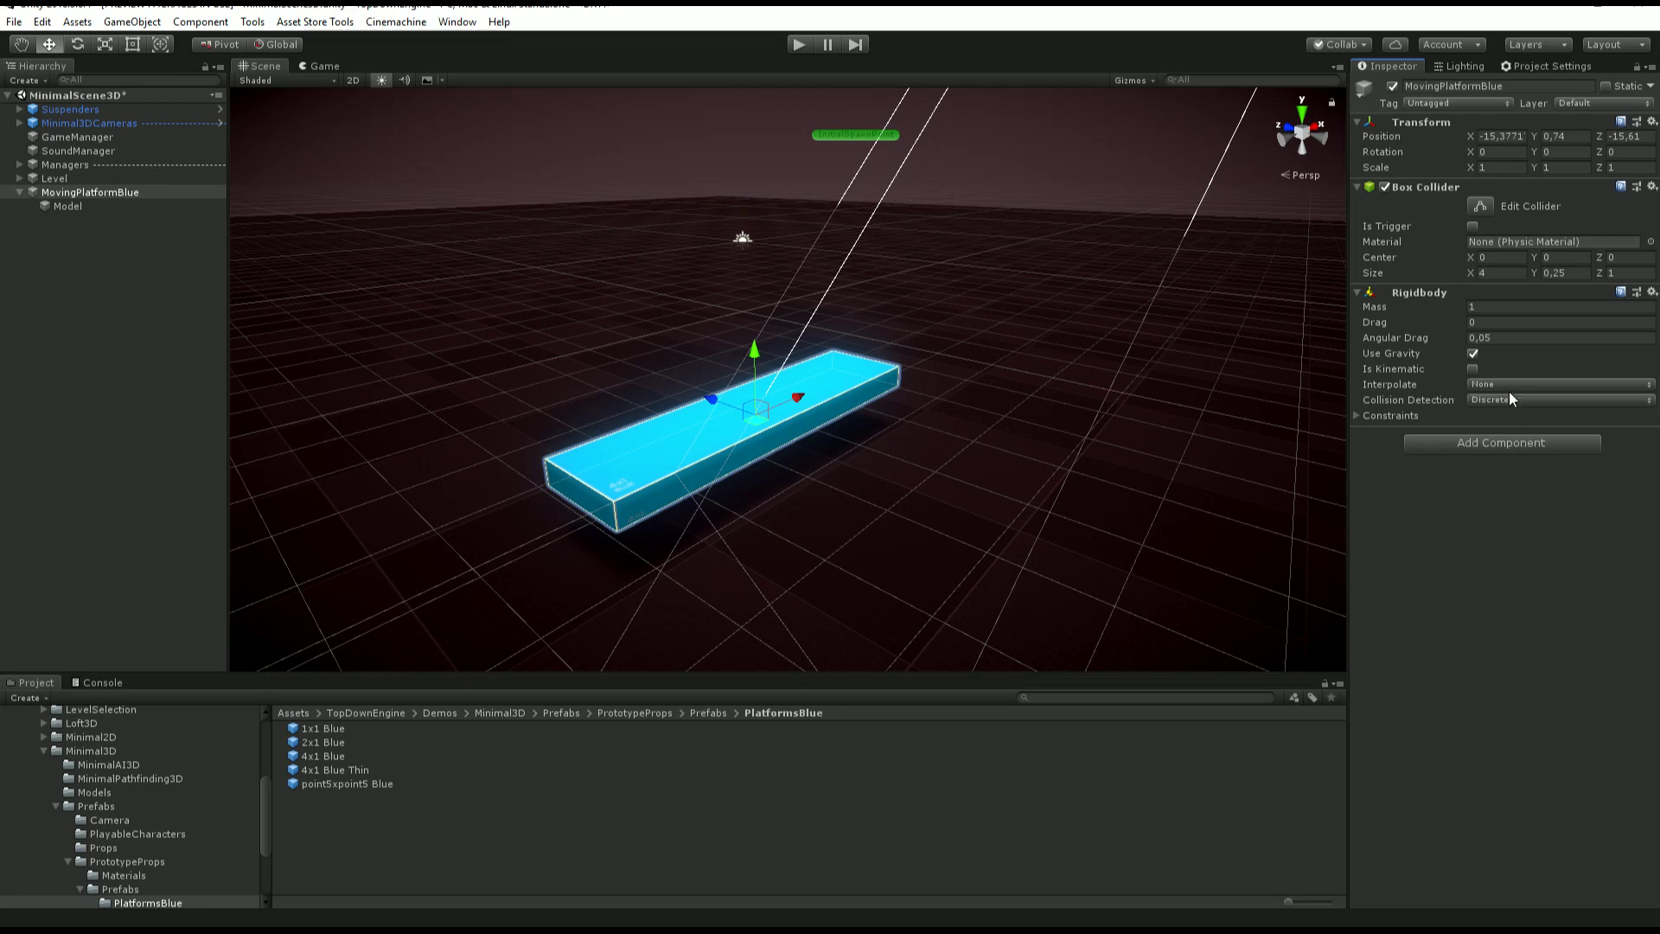
click(1467, 367)
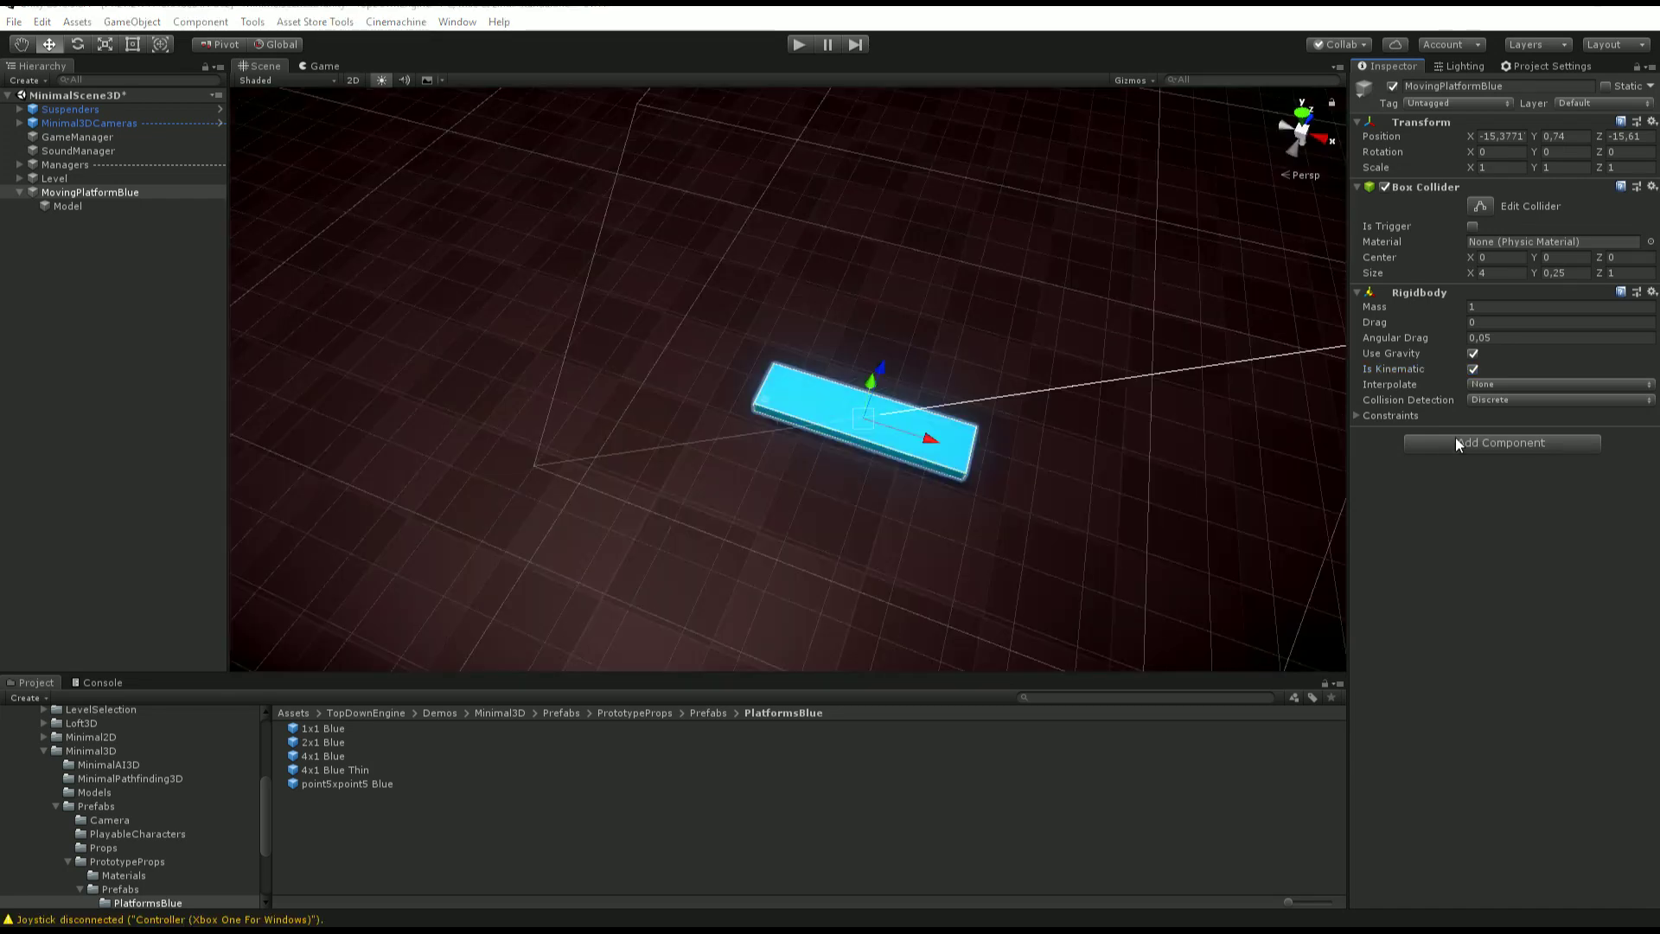
click(1488, 443)
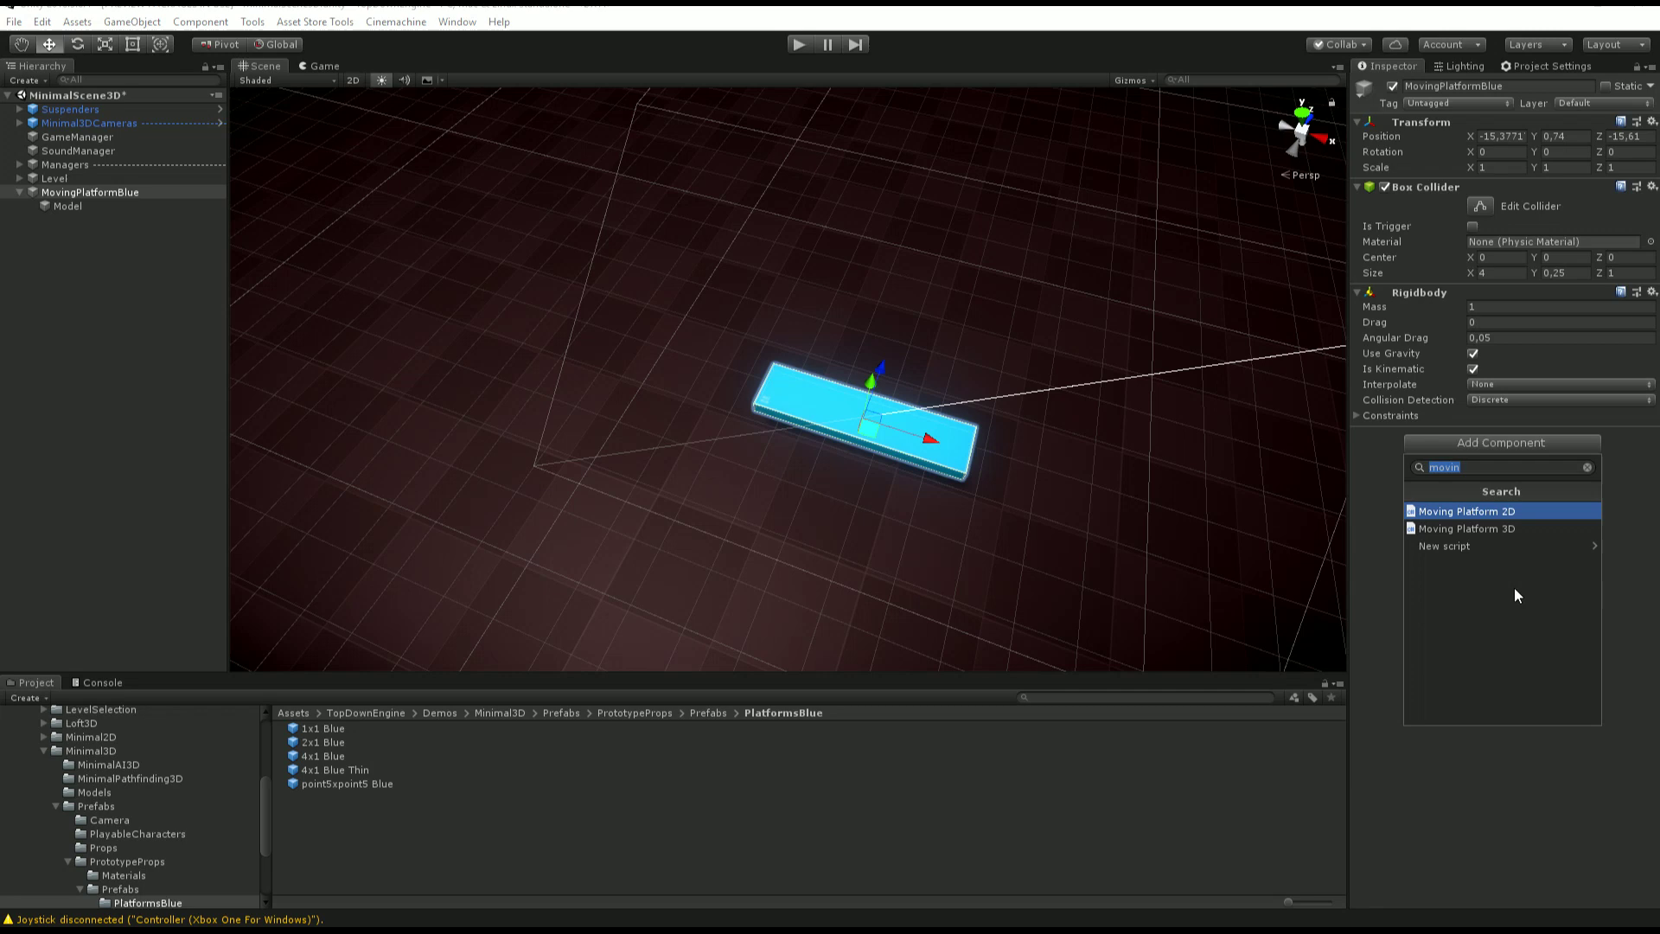
- Add the Moving Platform 3D script and set Path Elements Size to 3
click(1477, 529)
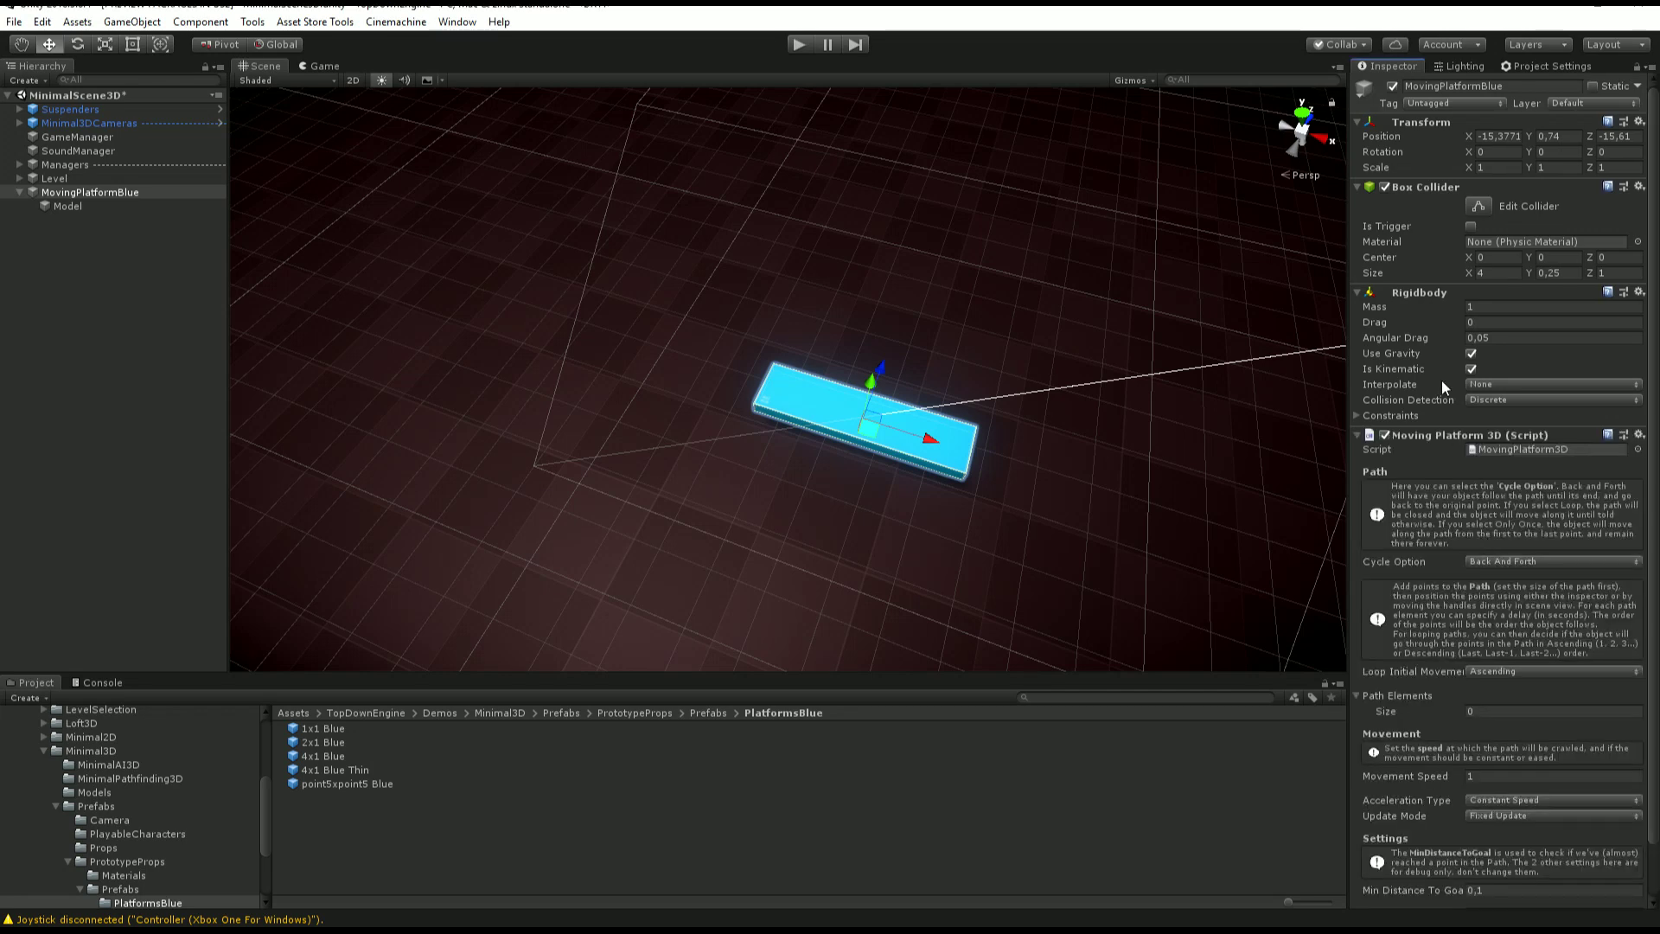
click(1409, 294)
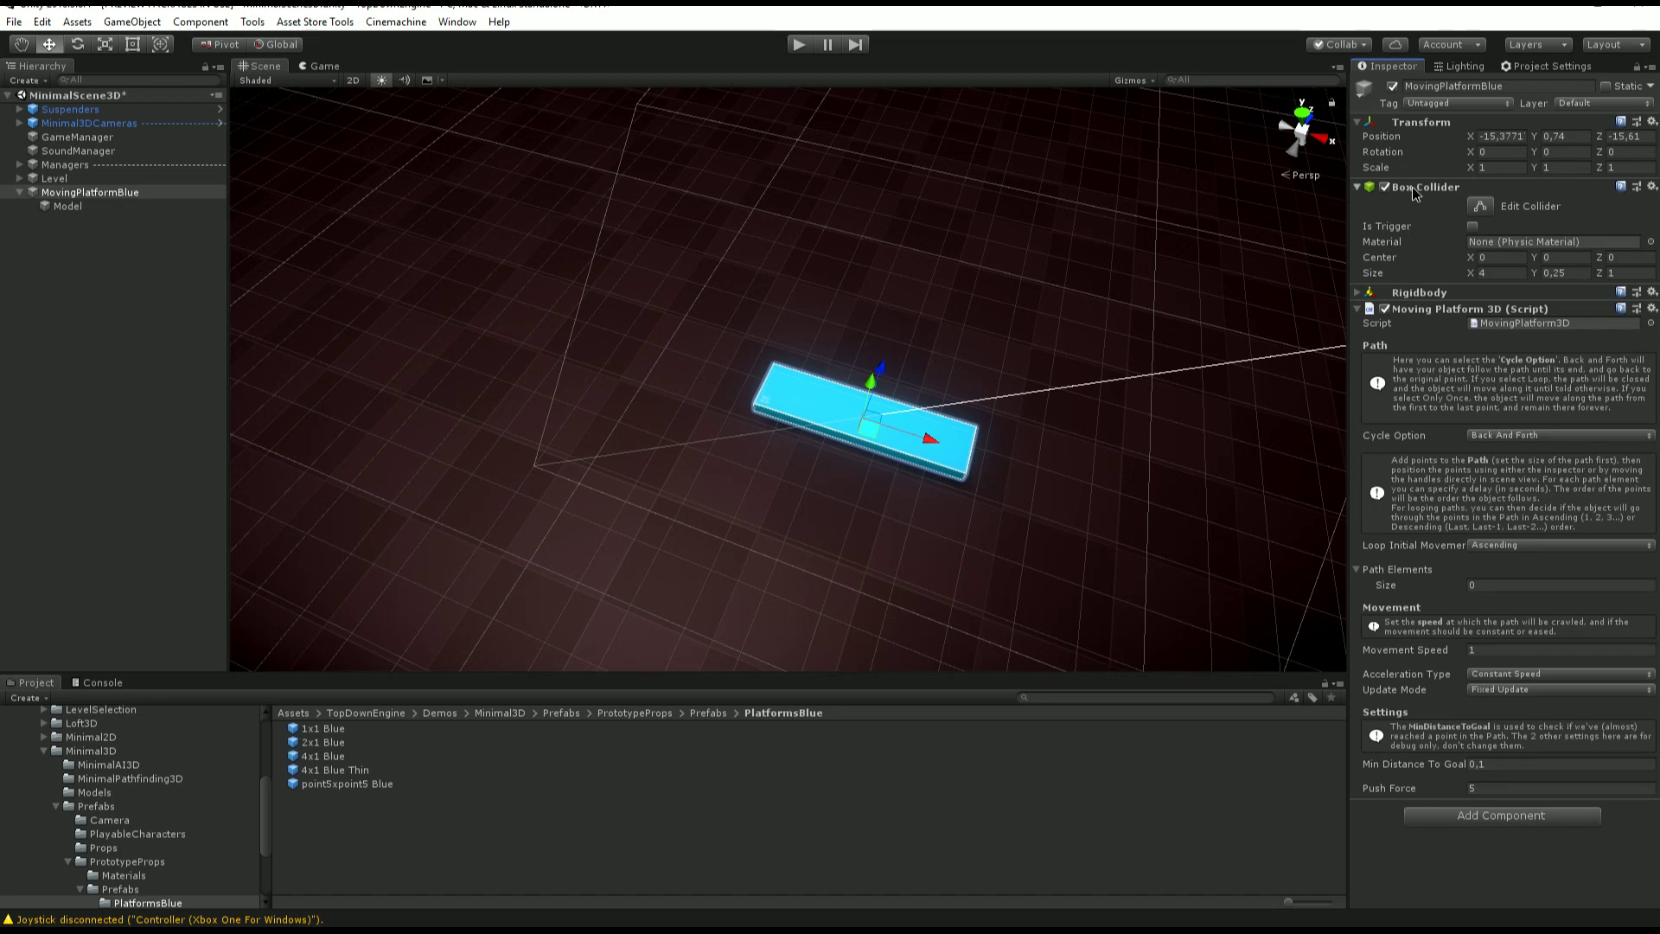
click(1414, 189)
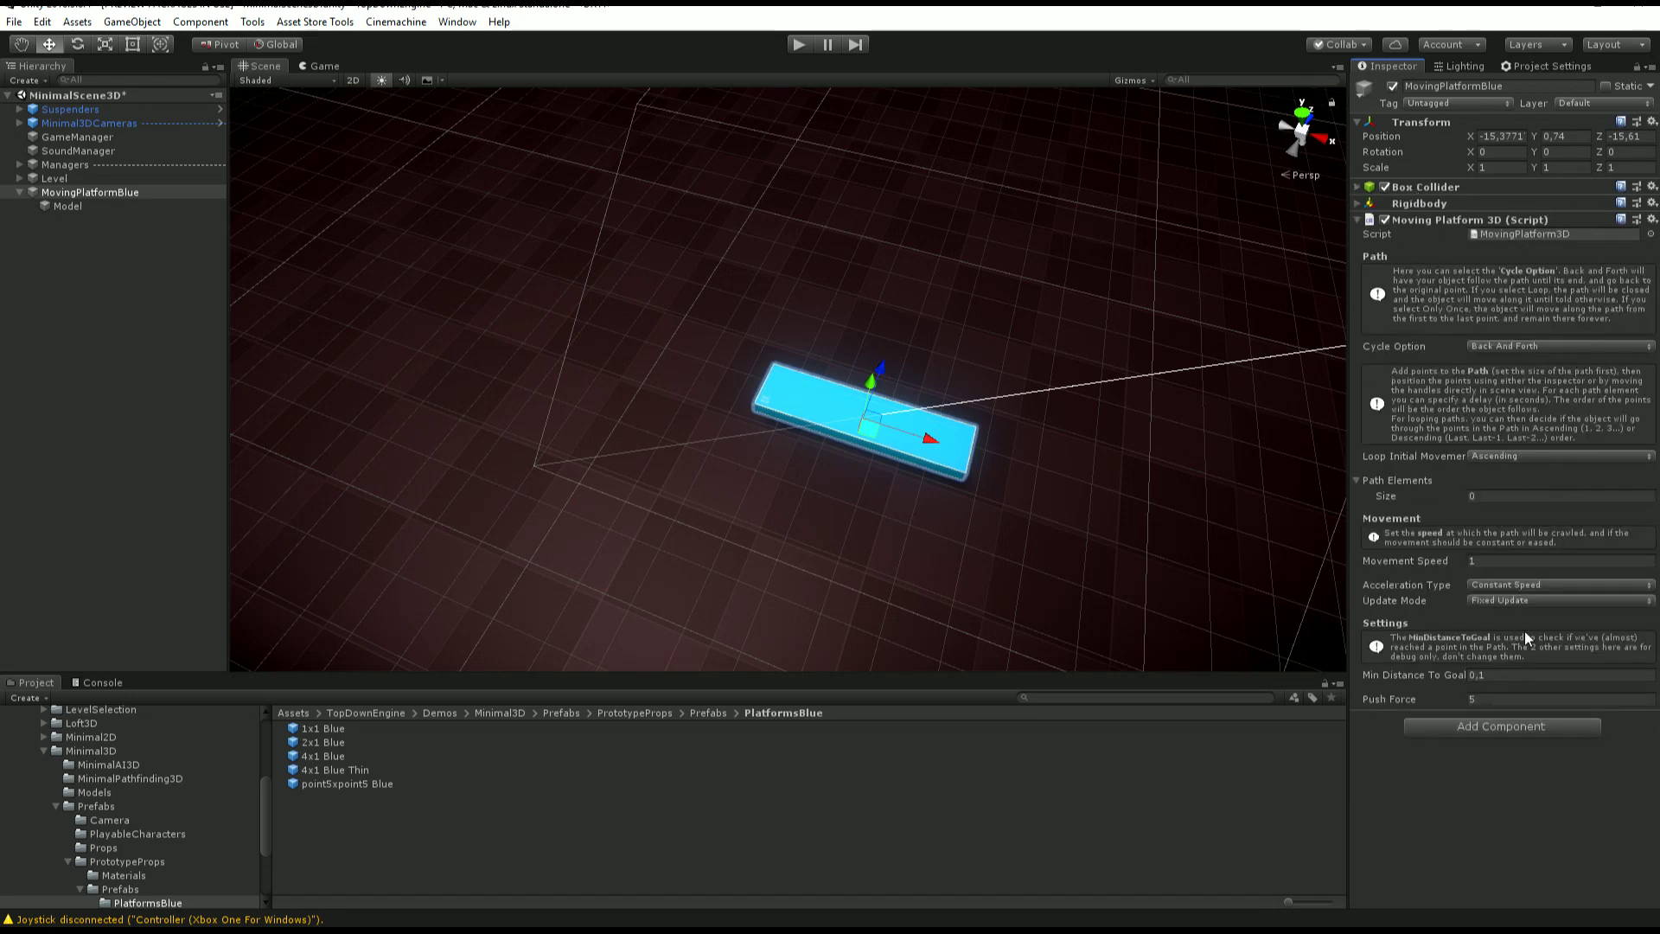
click(1492, 496)
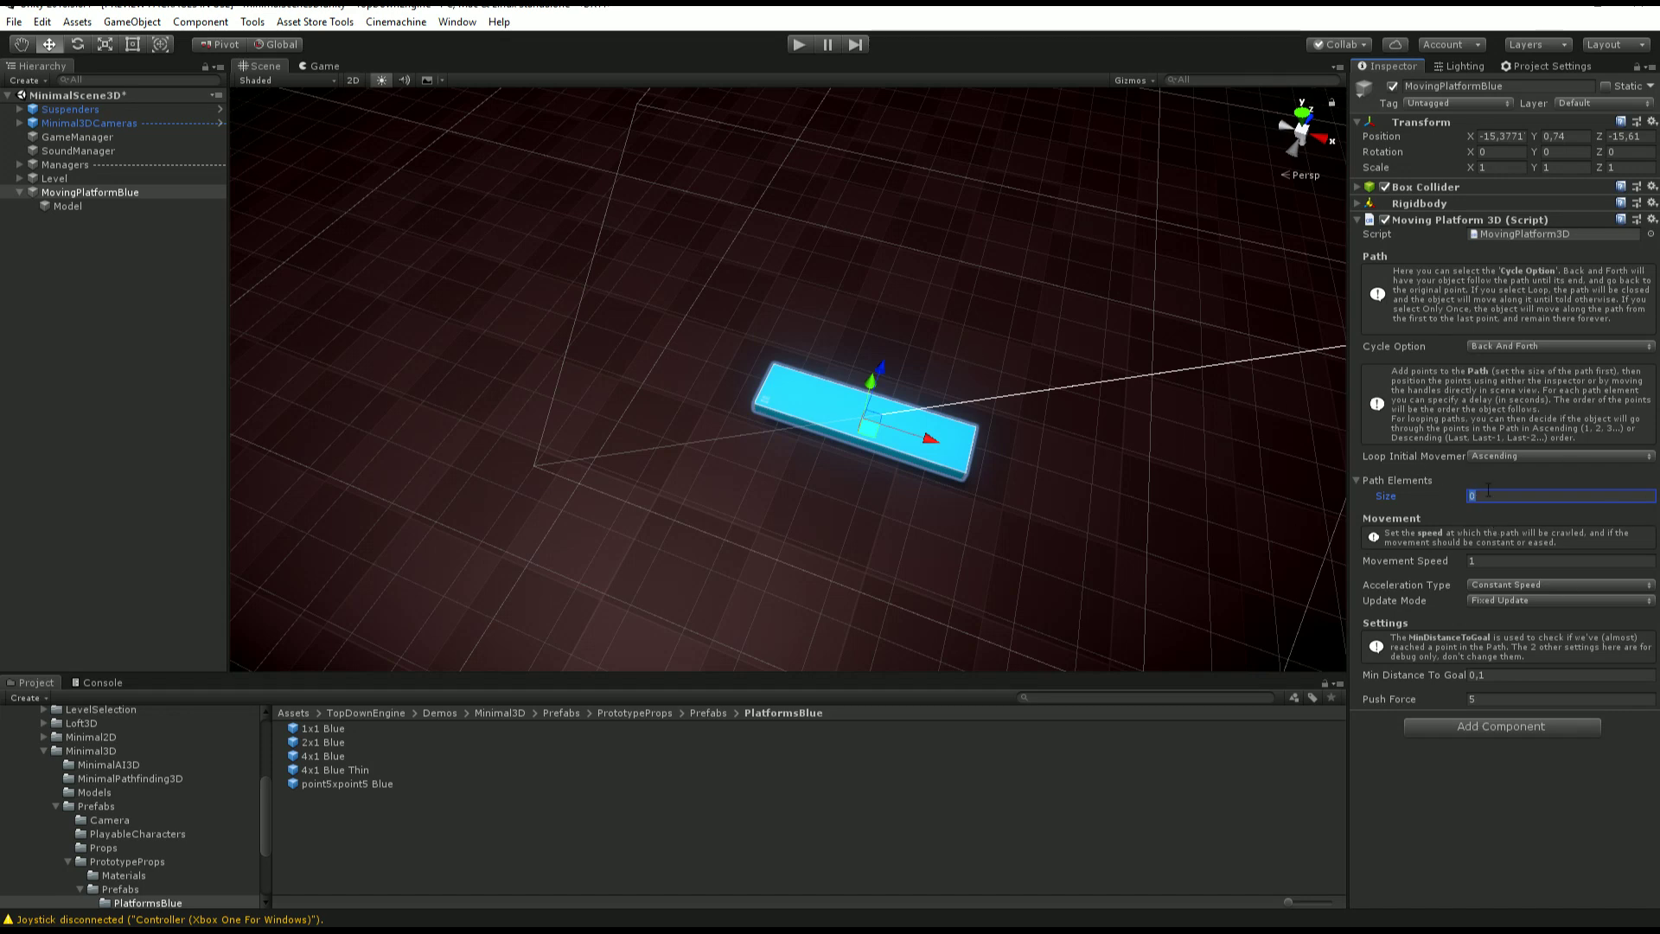
key(Return)
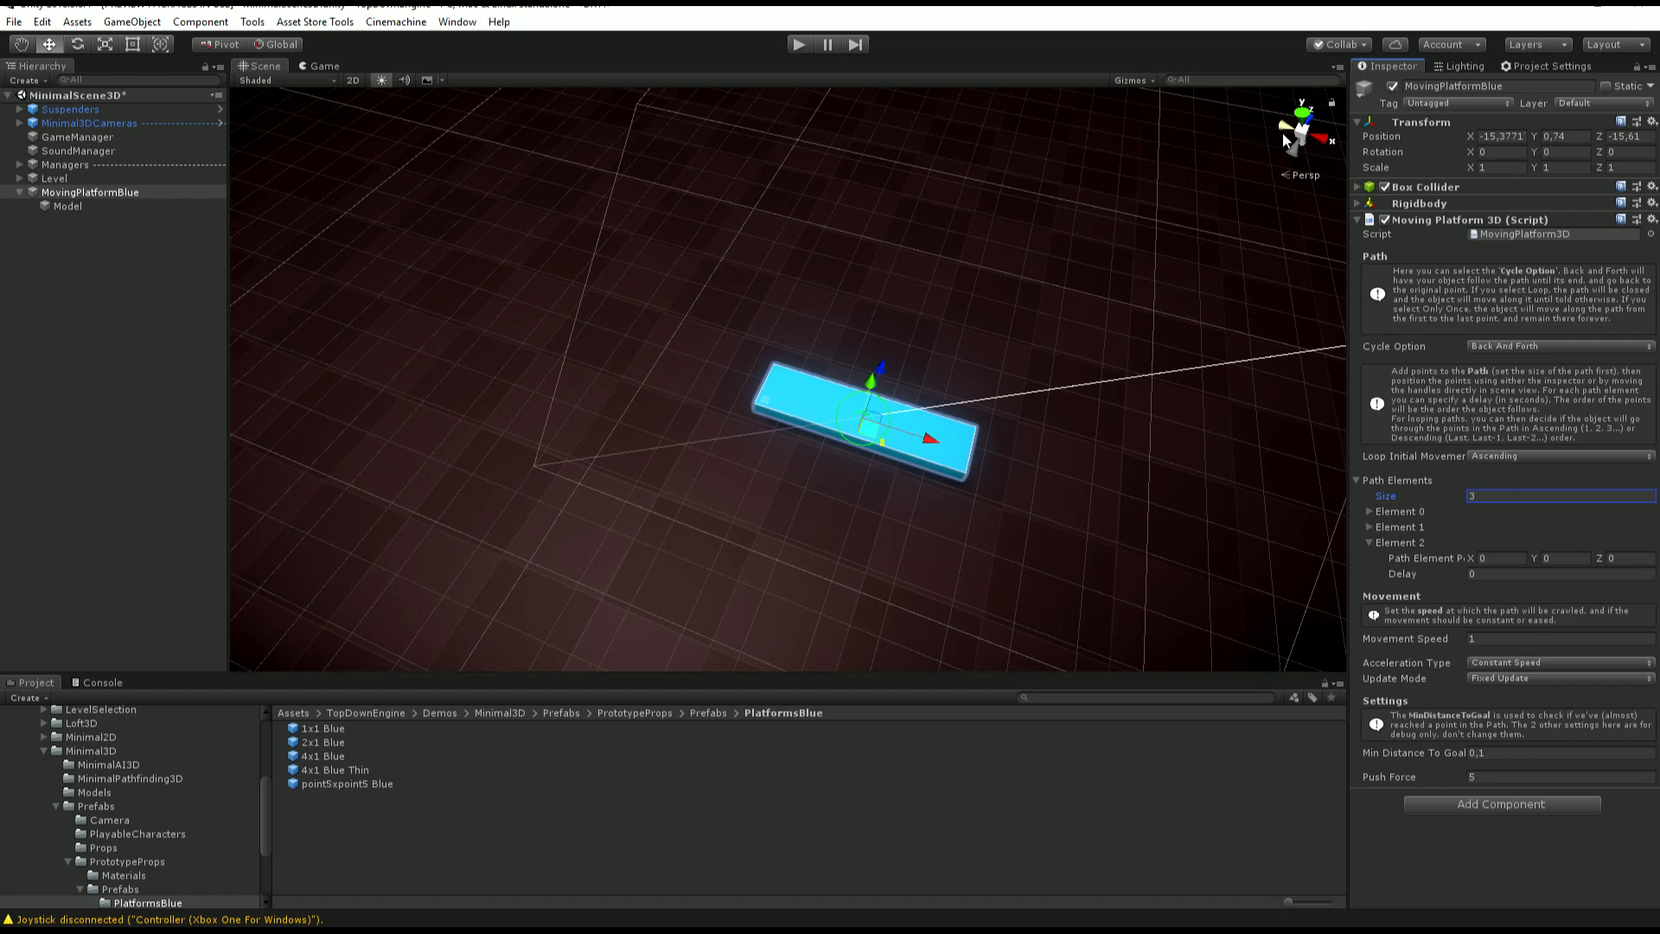
- In an orthographic Top view, drag path points up-left and down-left to form a triangle
click(1303, 115)
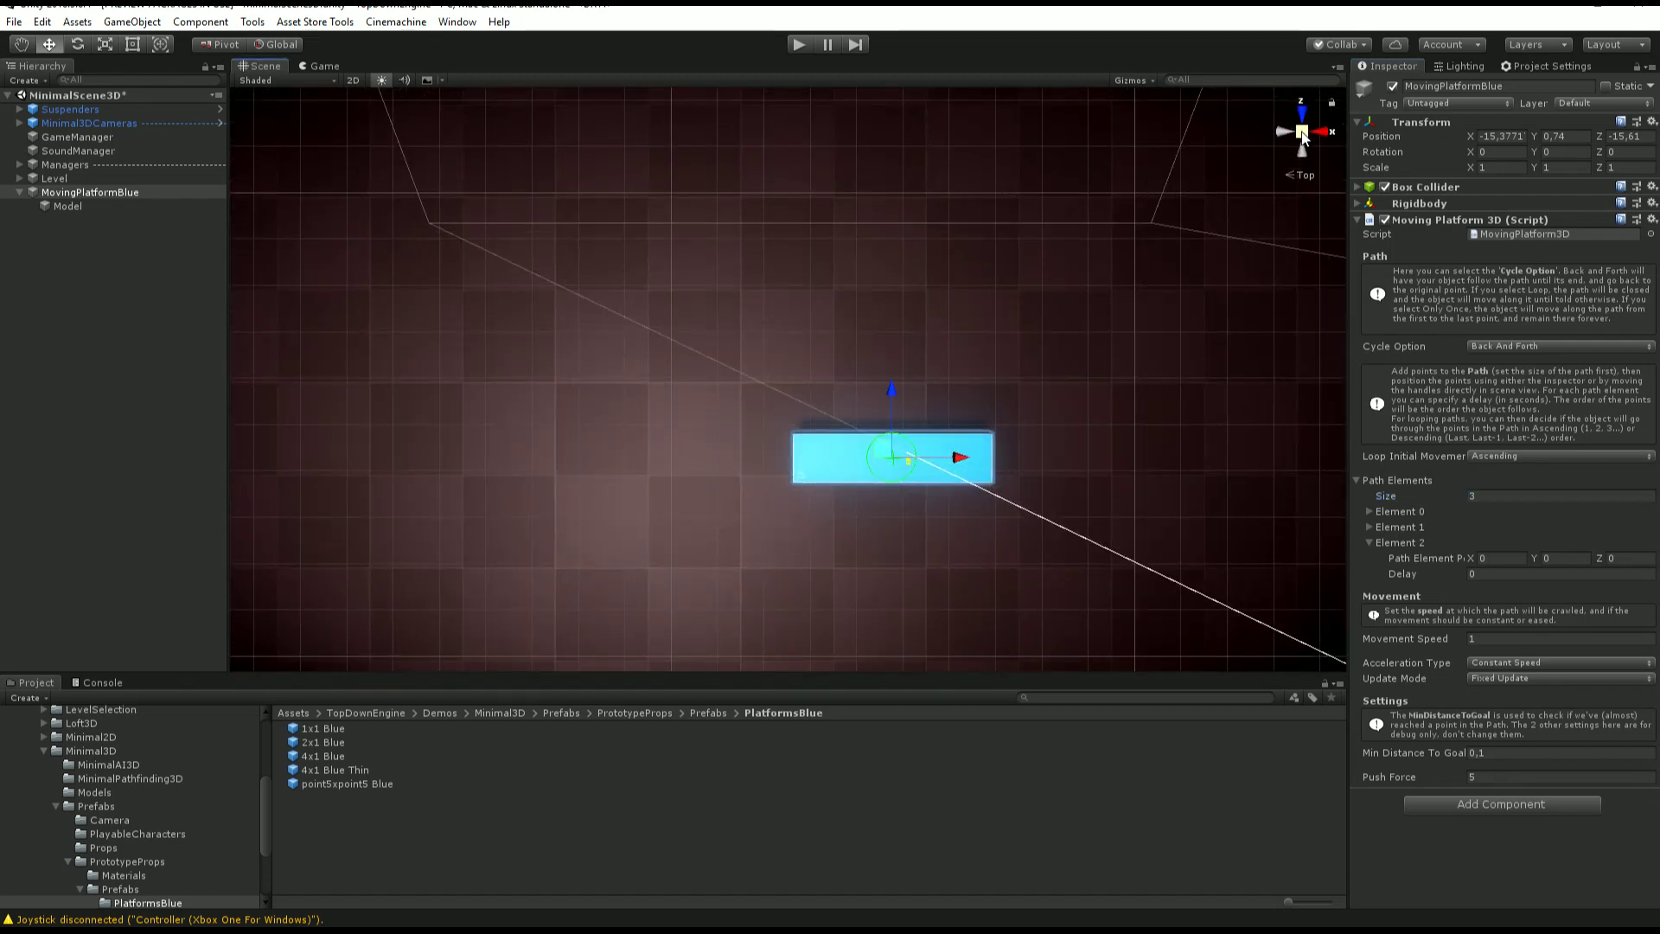
click(1303, 133)
middle_drag(1015, 507, 870, 360)
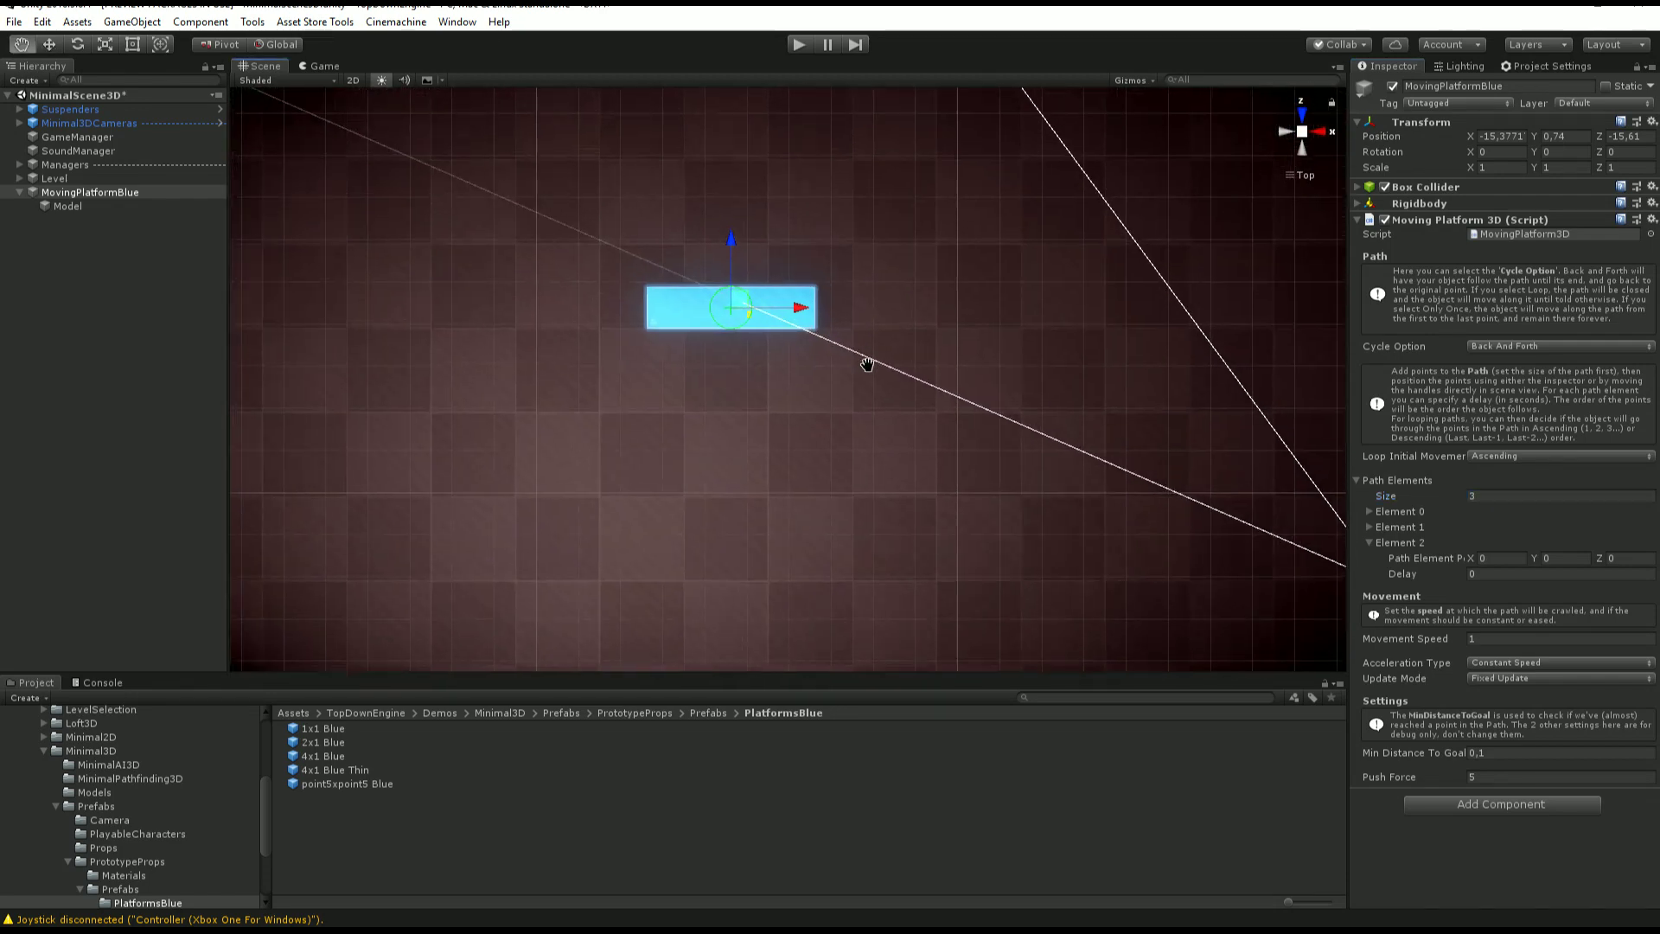
drag(731, 317, 330, 162)
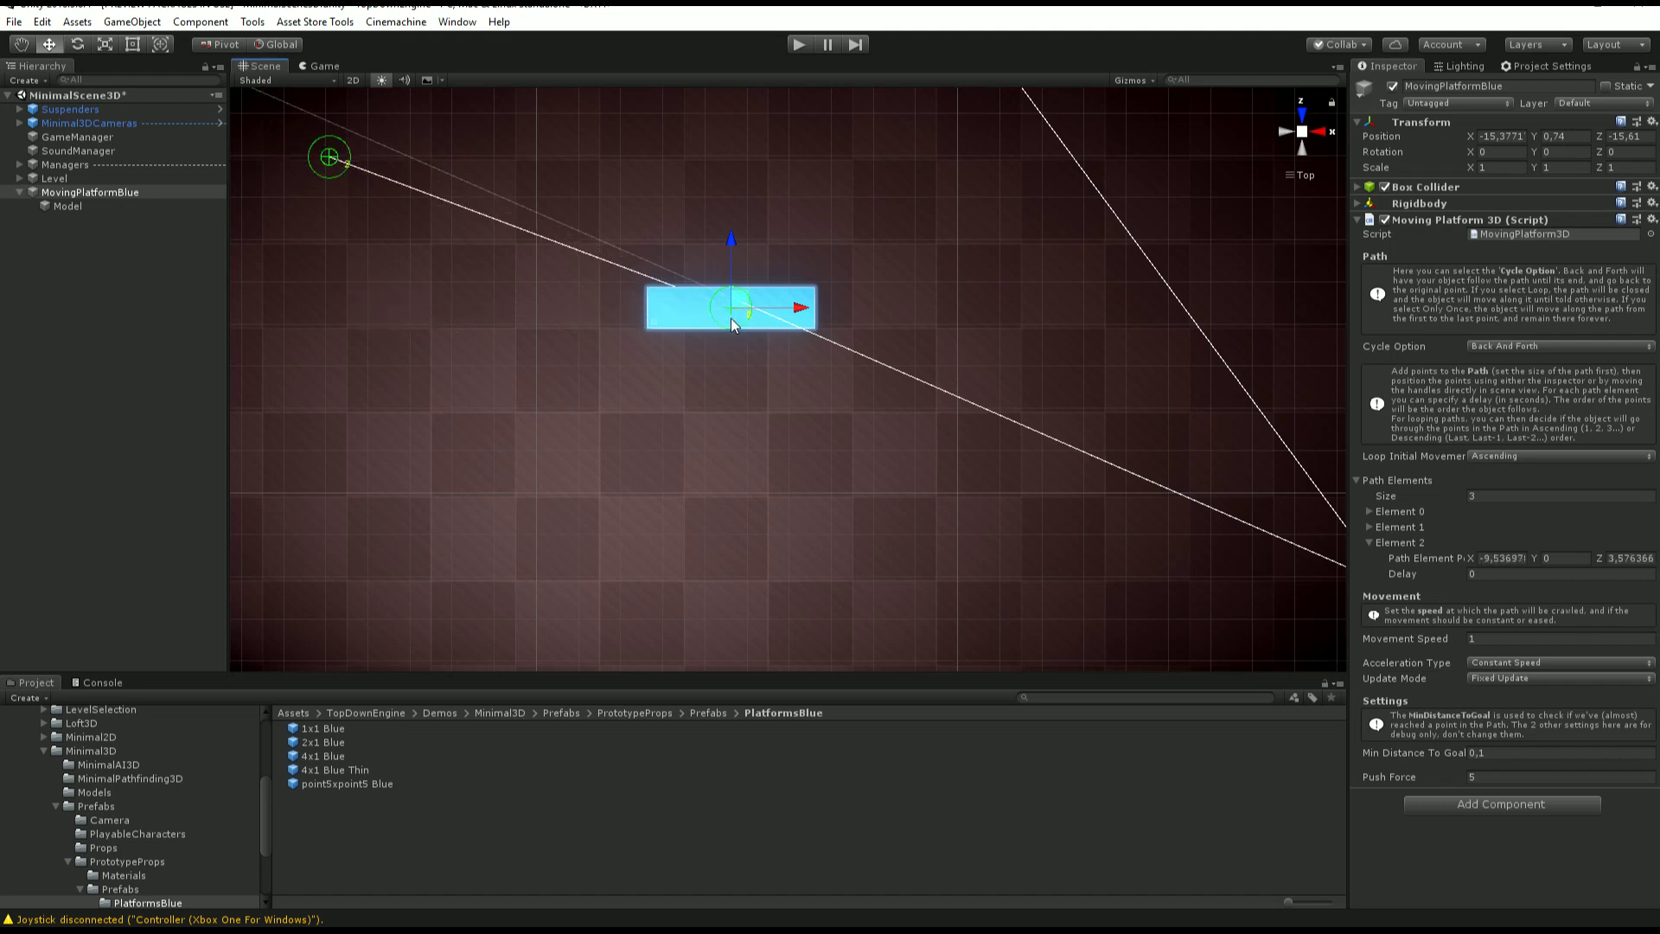
drag(731, 323, 307, 405)
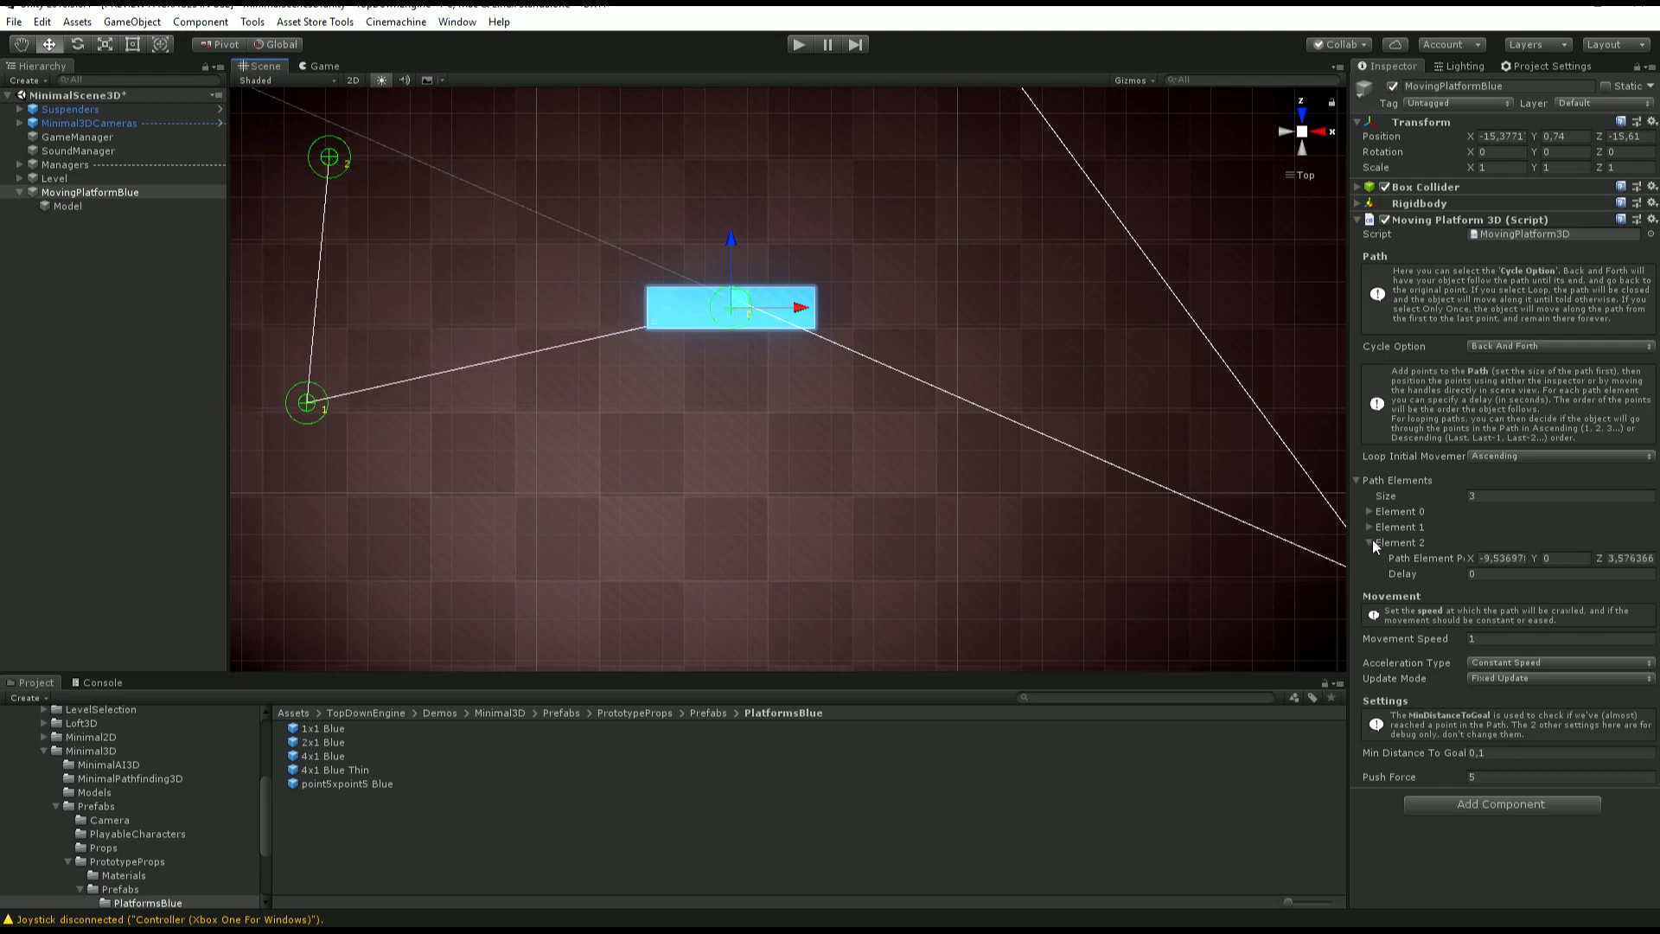
click(1375, 527)
click(1370, 511)
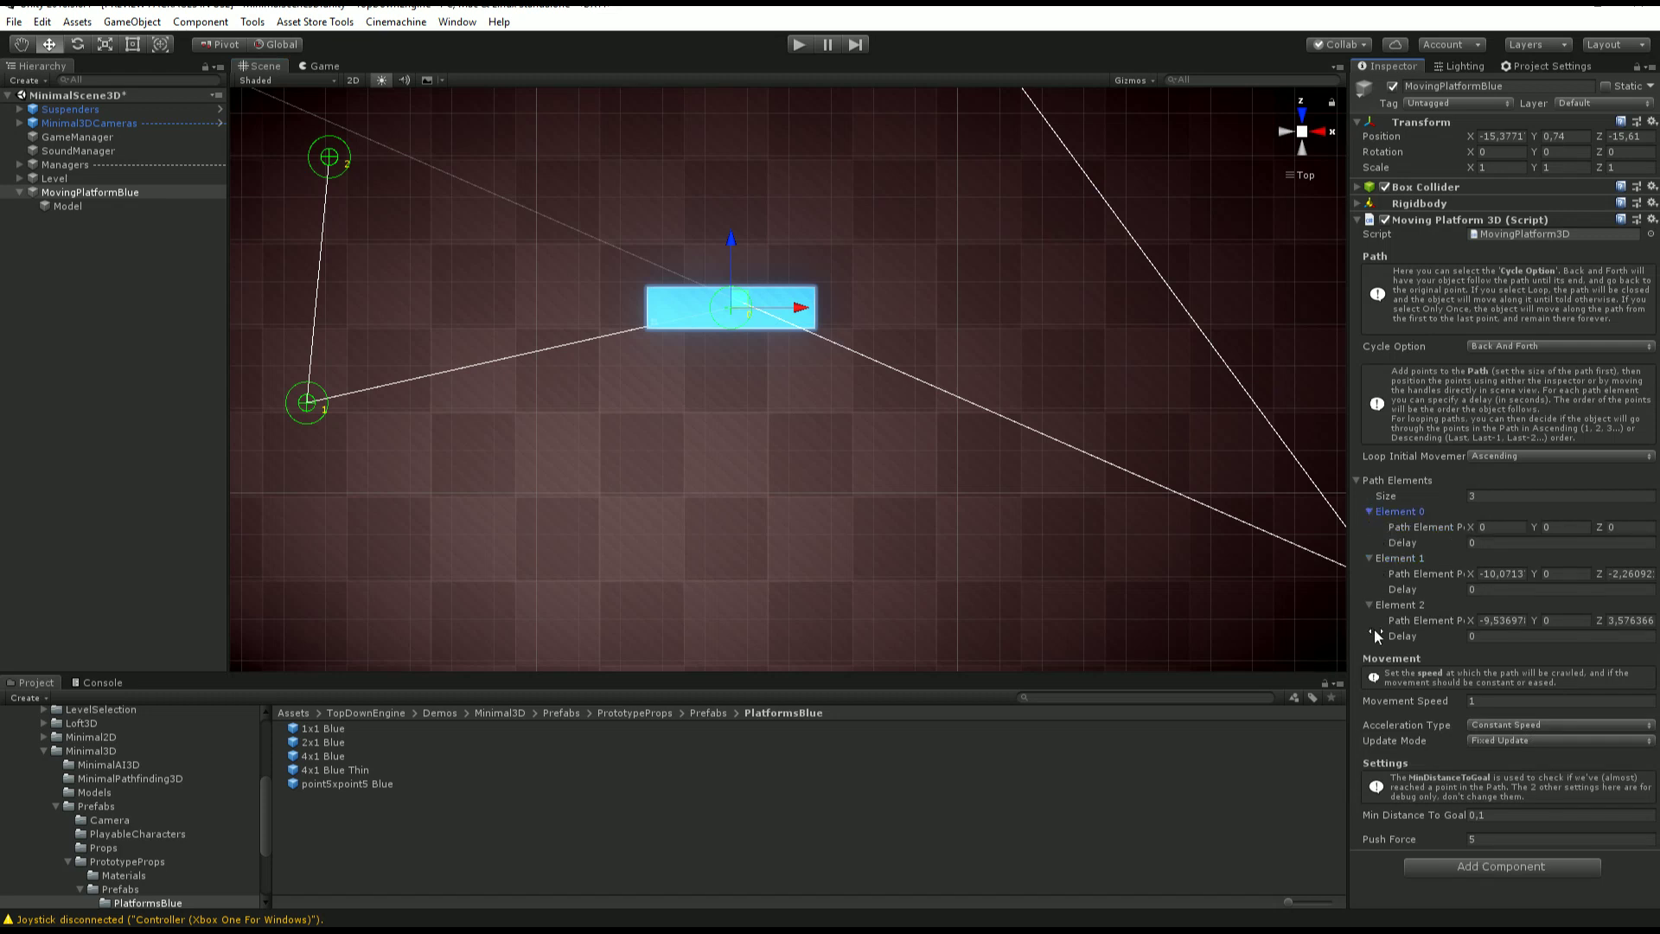
click(1365, 511)
click(1369, 527)
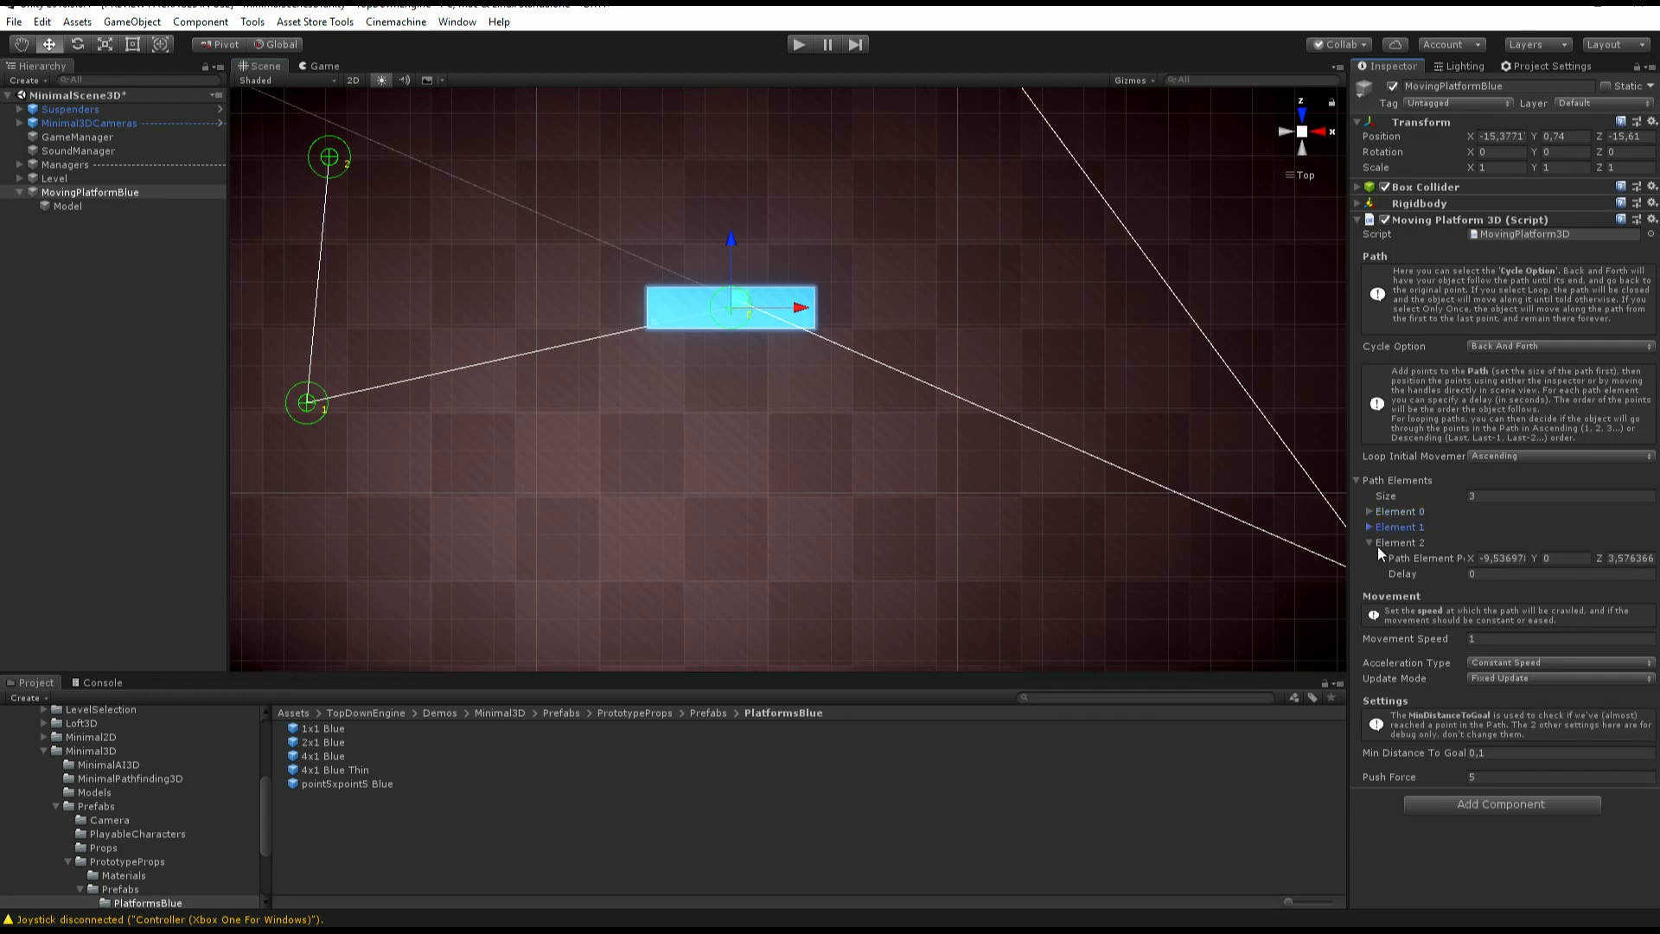
click(1382, 543)
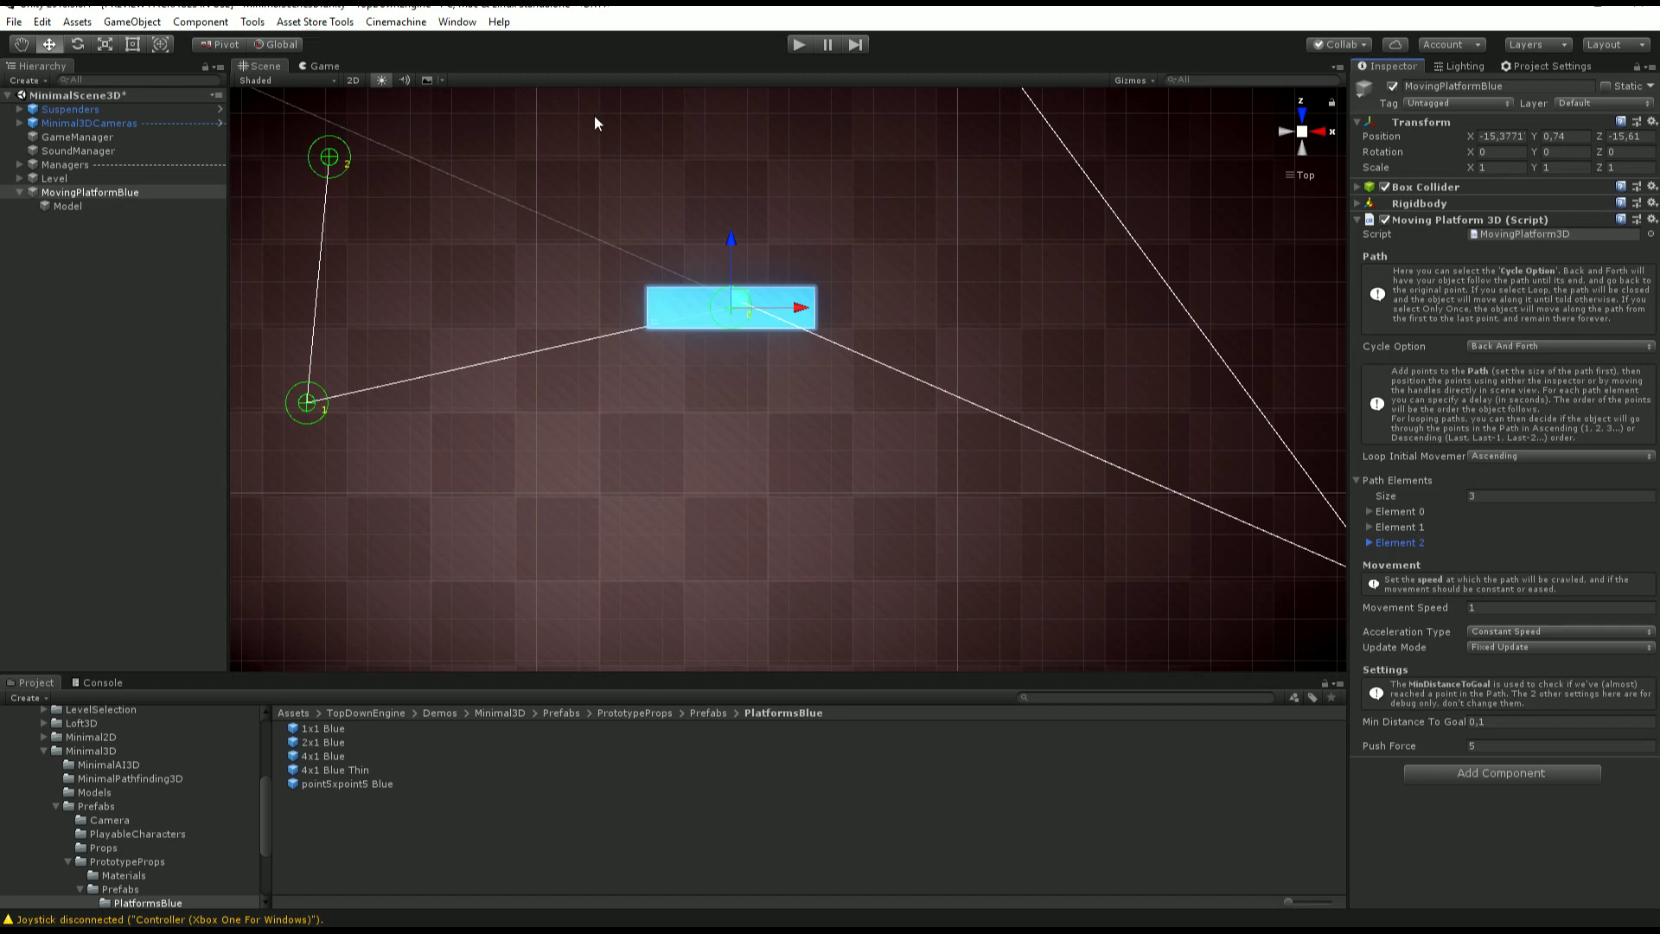
- Return the Scene view to perspective and enter Play mode to test the platform
click(1302, 132)
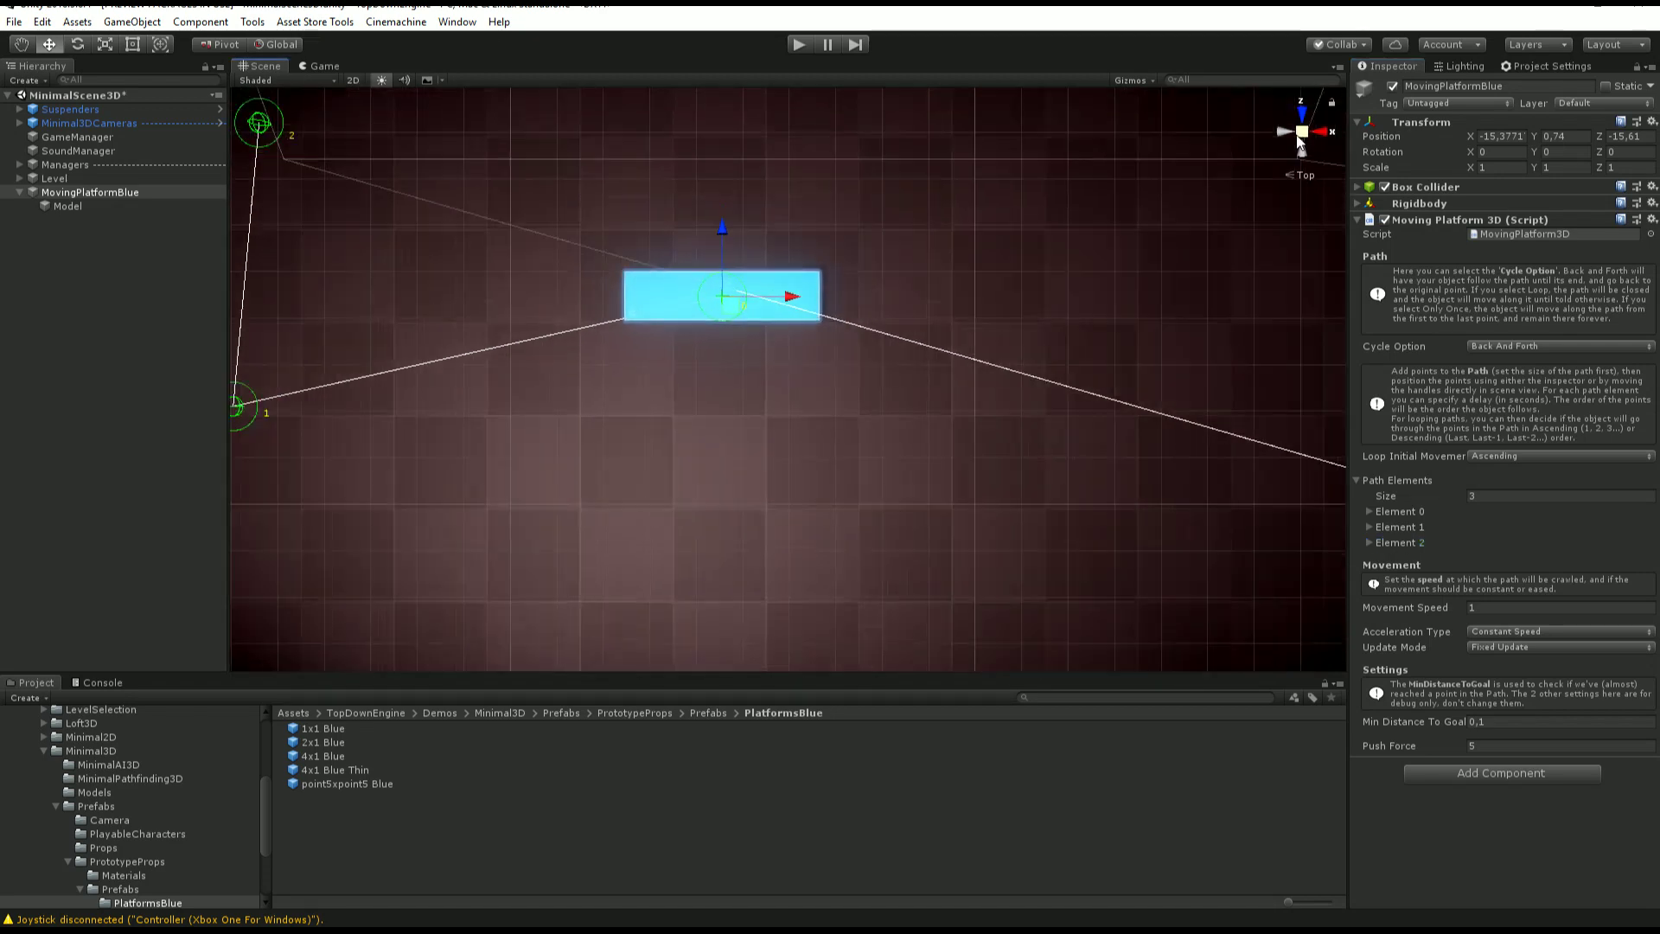
middle_drag(822, 361, 979, 402)
alt+drag(980, 403, 775, 393)
click(799, 44)
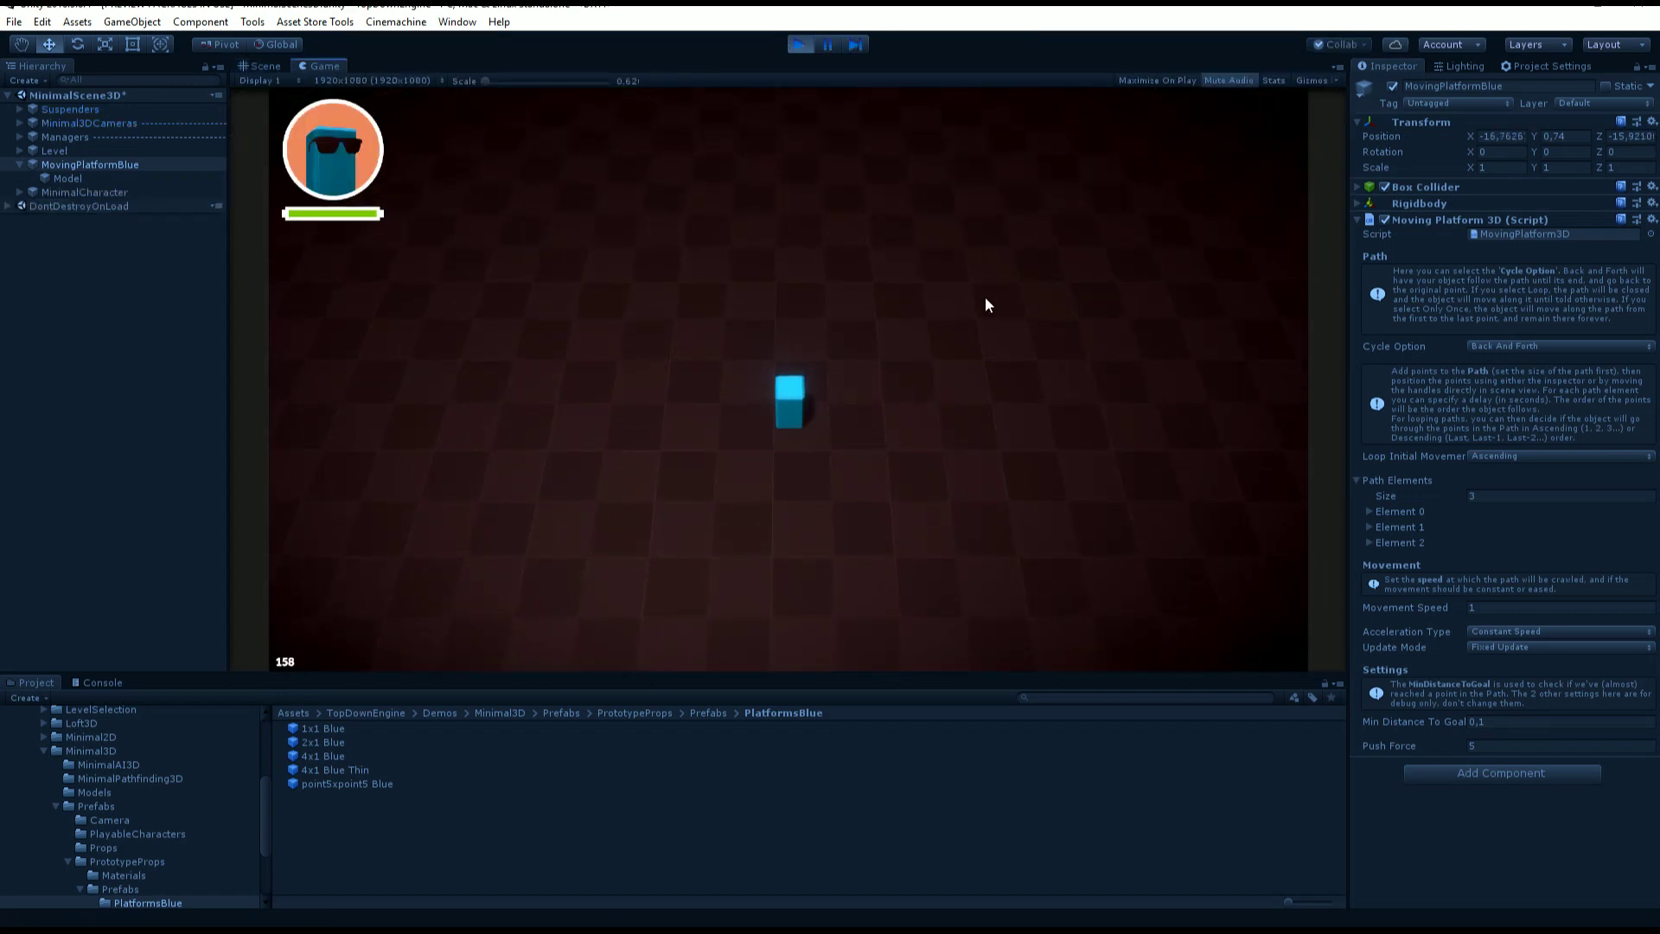
key(a)
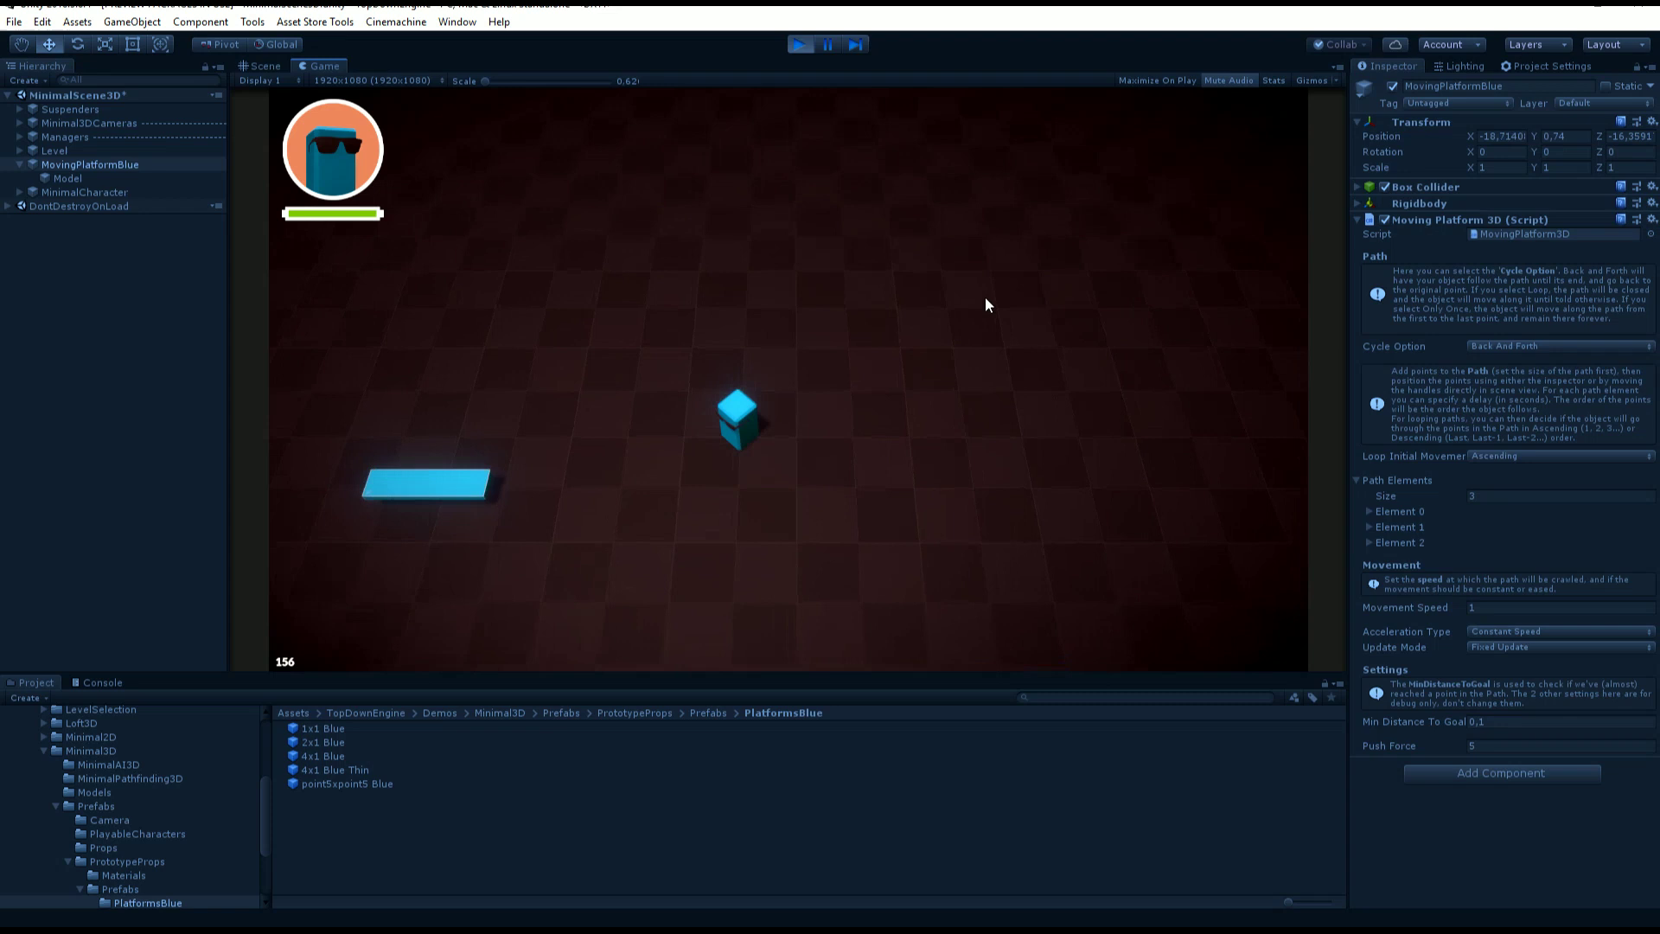
key(s)
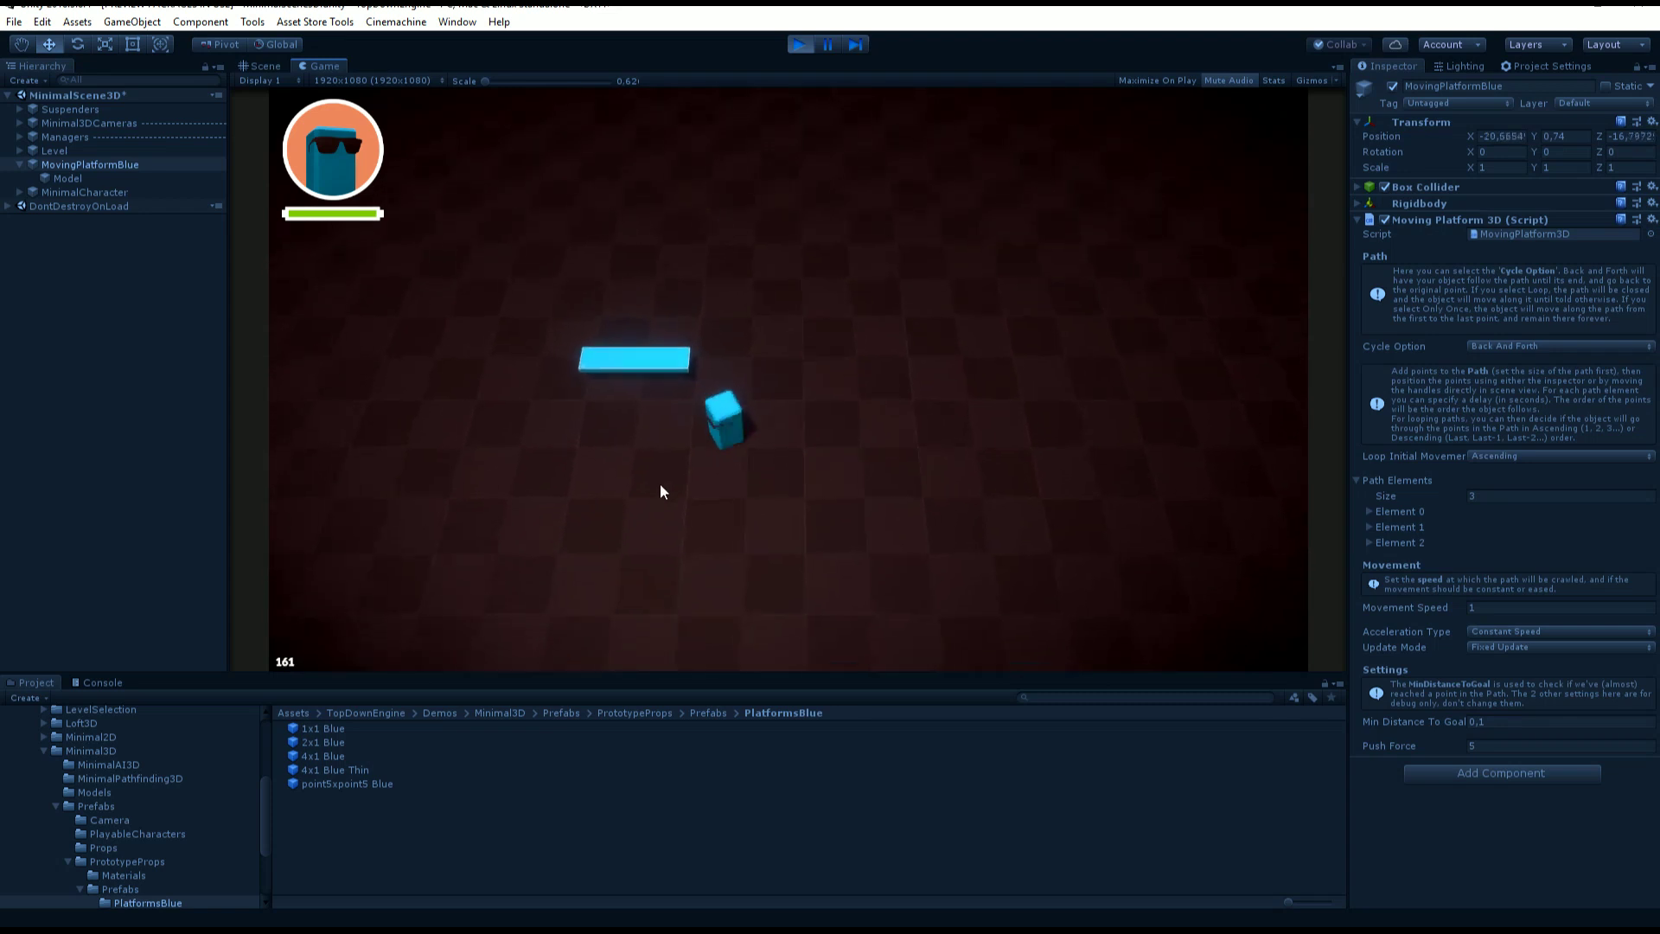
key(space)
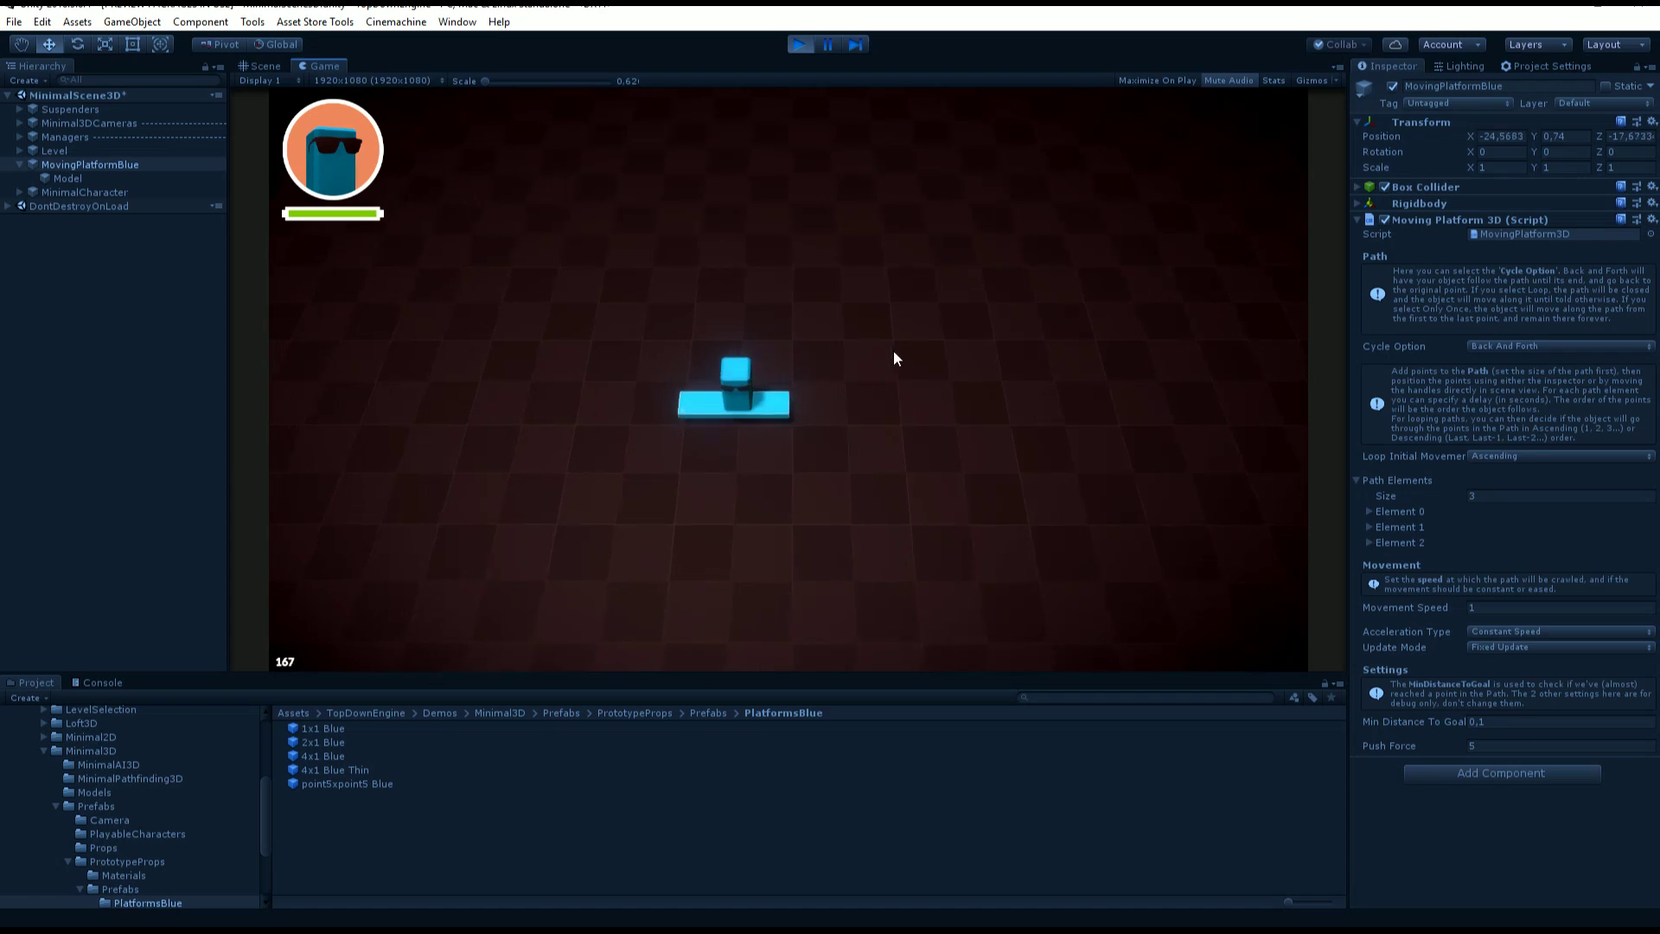
- Exit Play mode and set Cycle Option to Loop, keeping Loop Initial Movement on Ascending
click(799, 43)
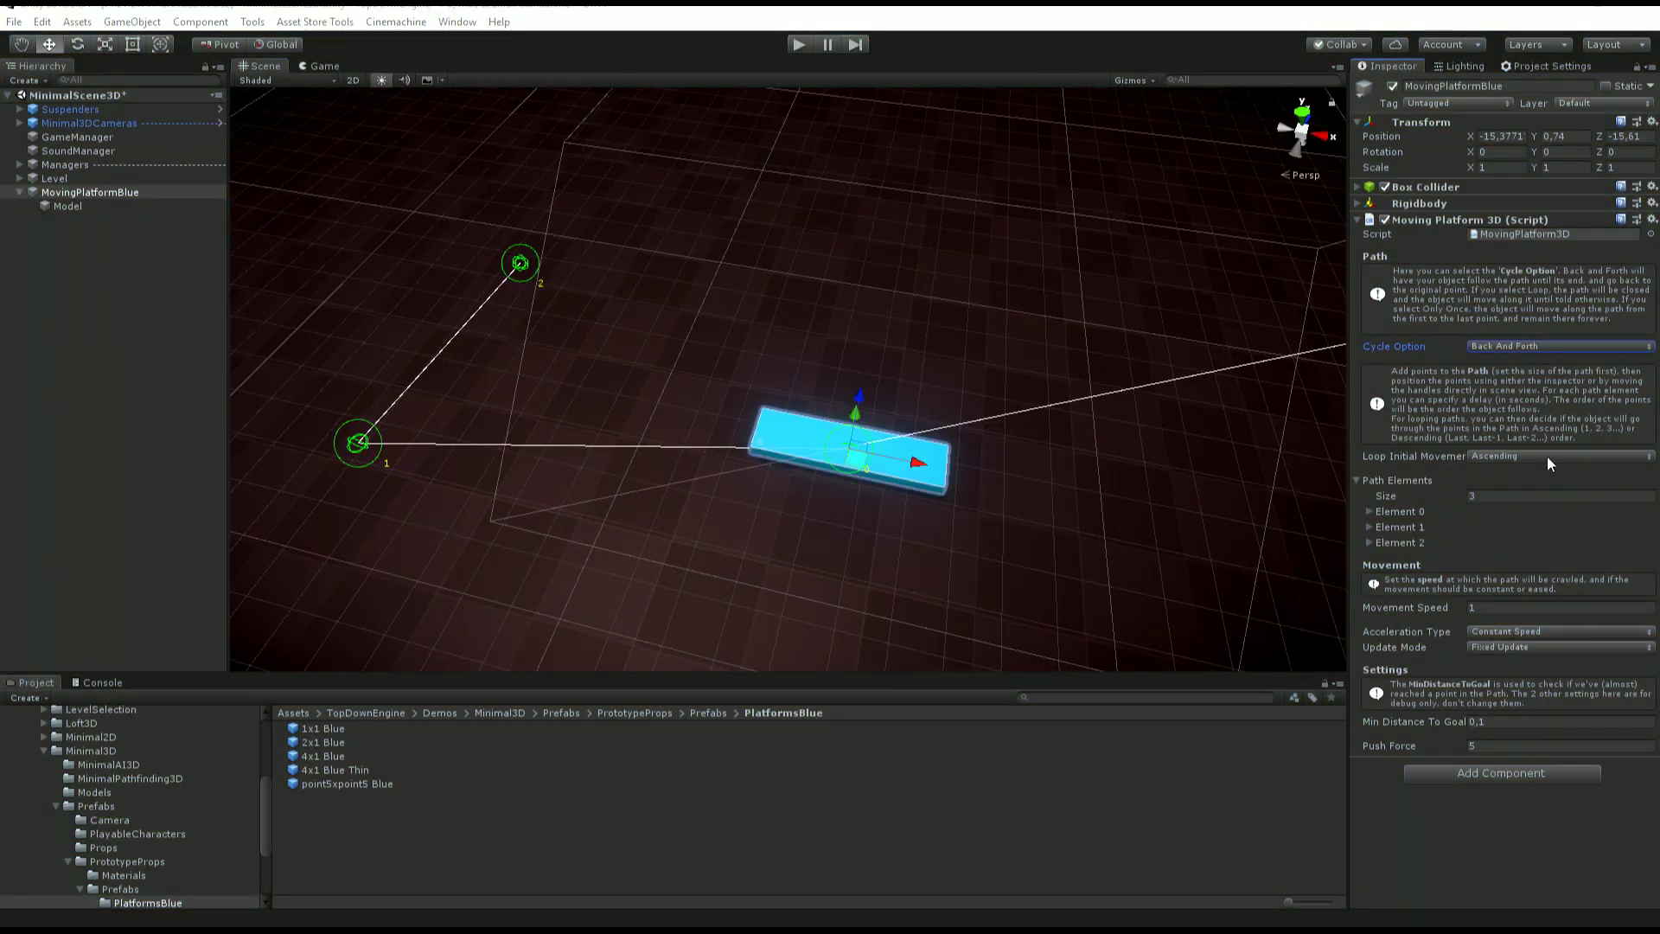
click(1553, 347)
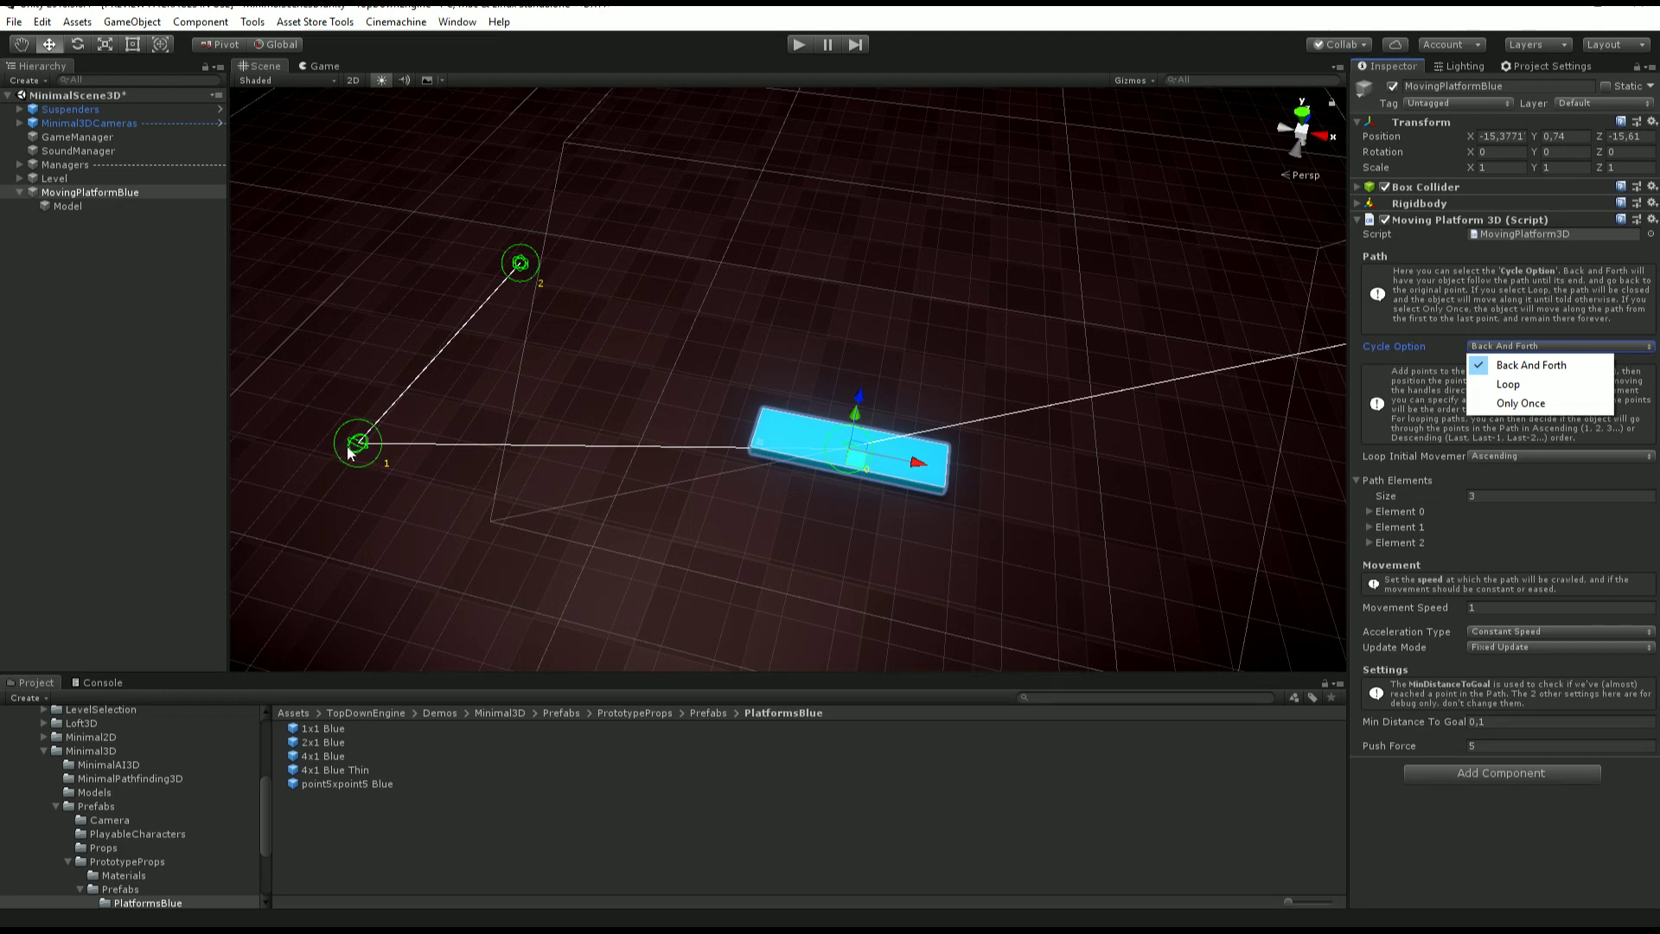
click(1509, 387)
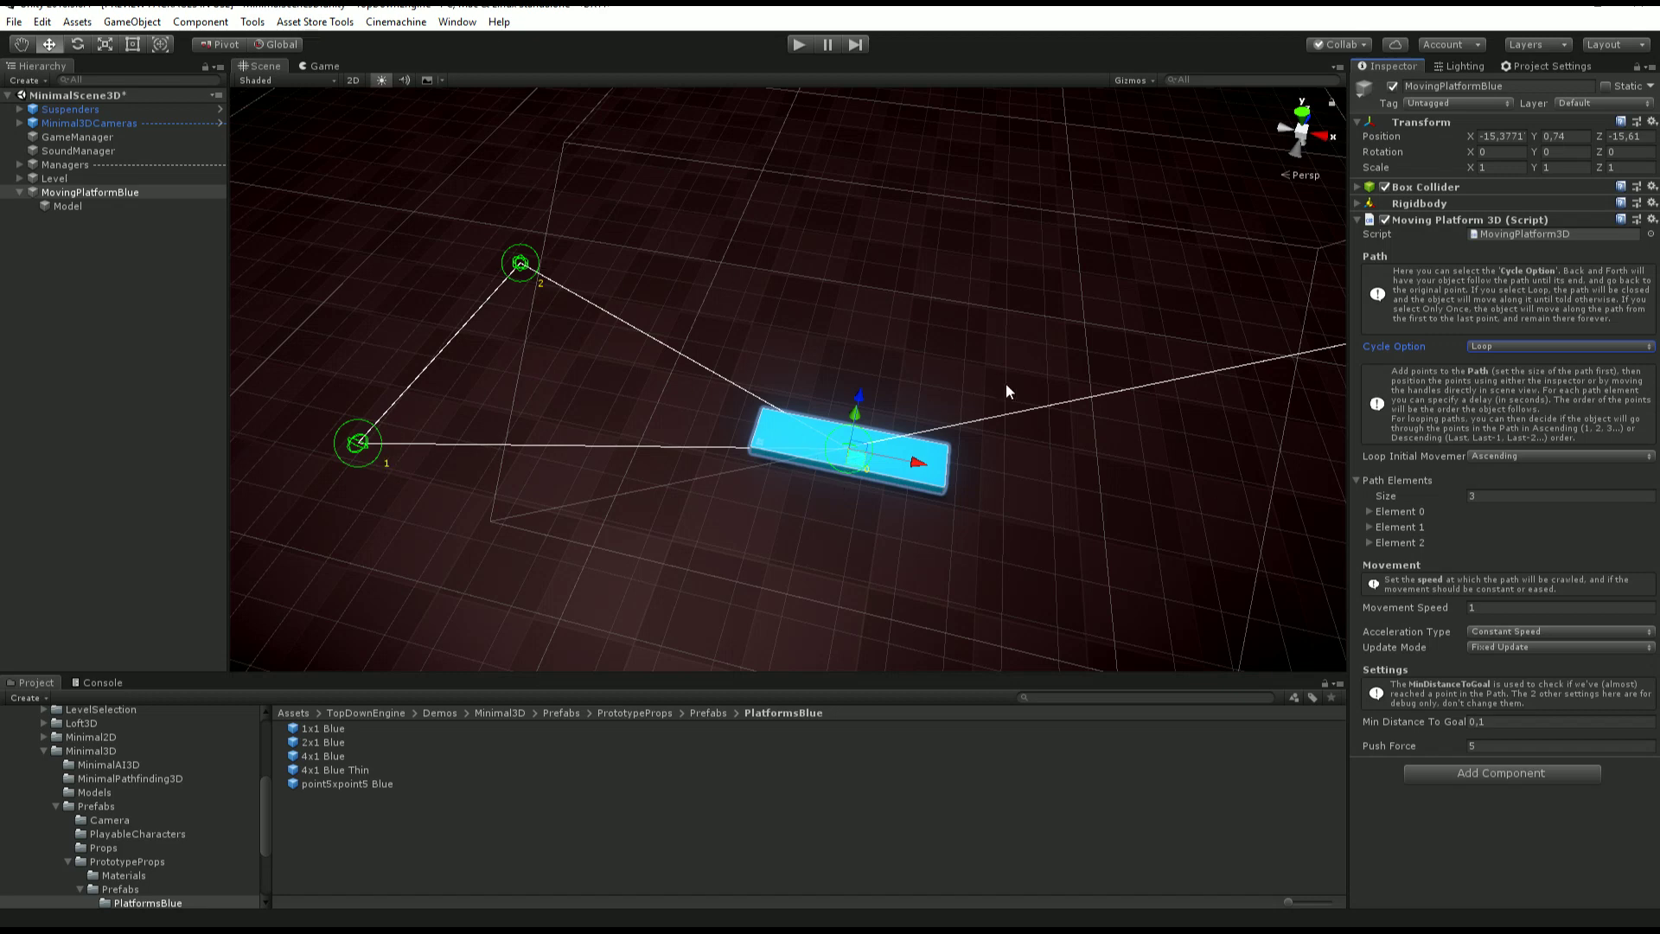
click(1358, 480)
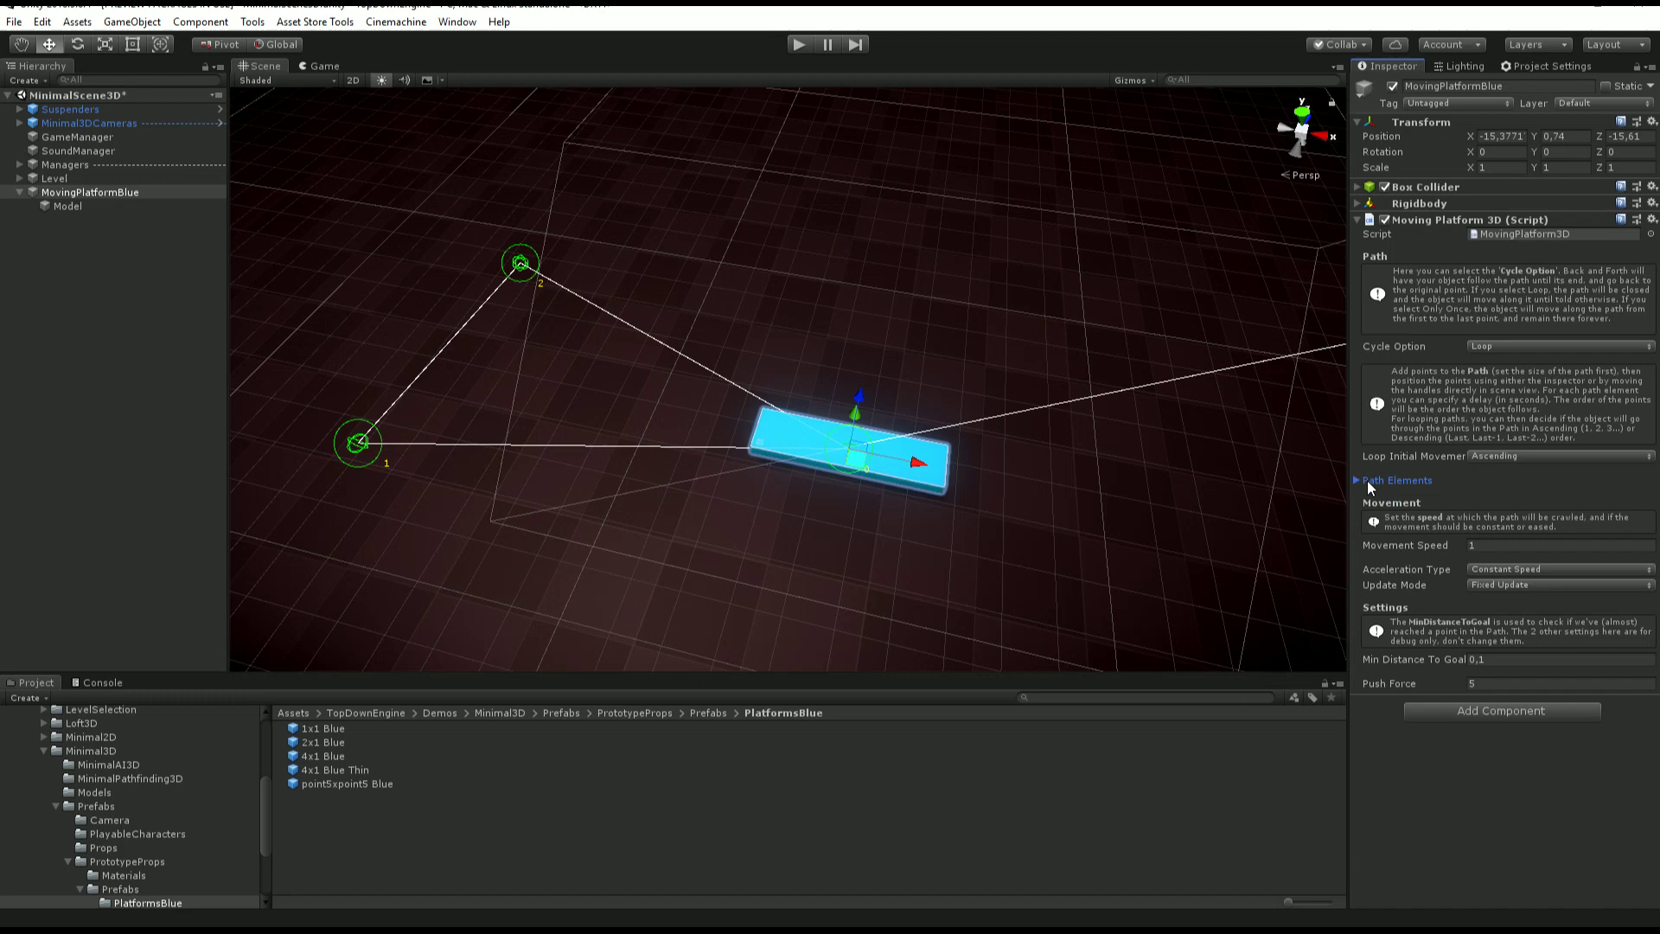
click(1517, 455)
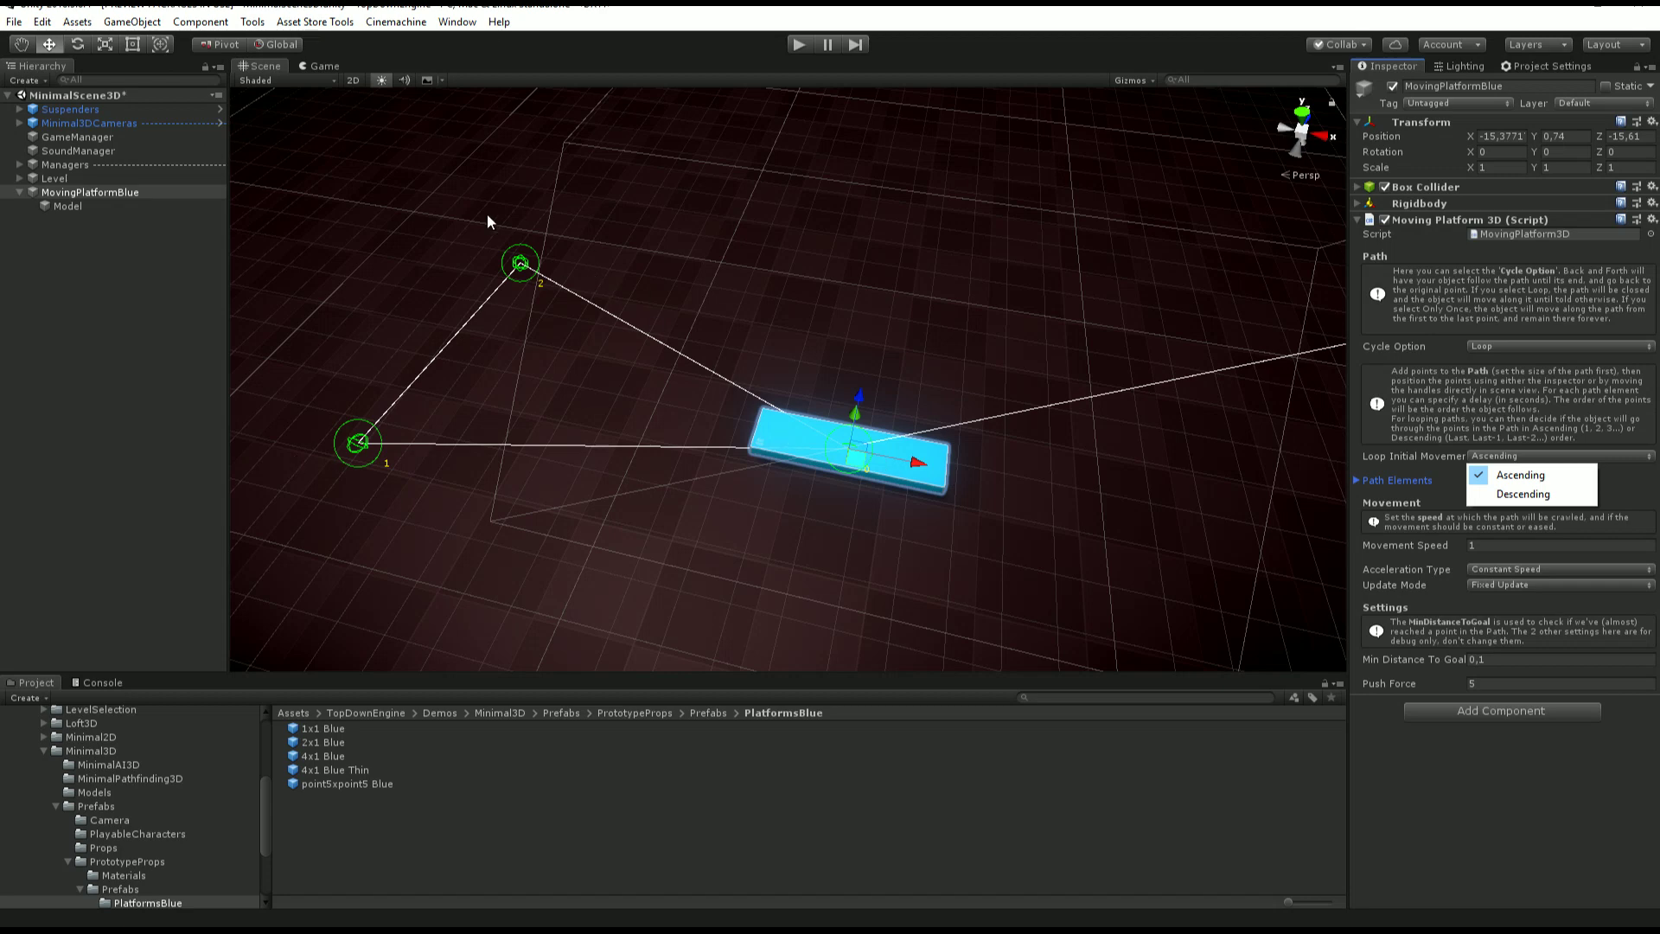
click(1520, 475)
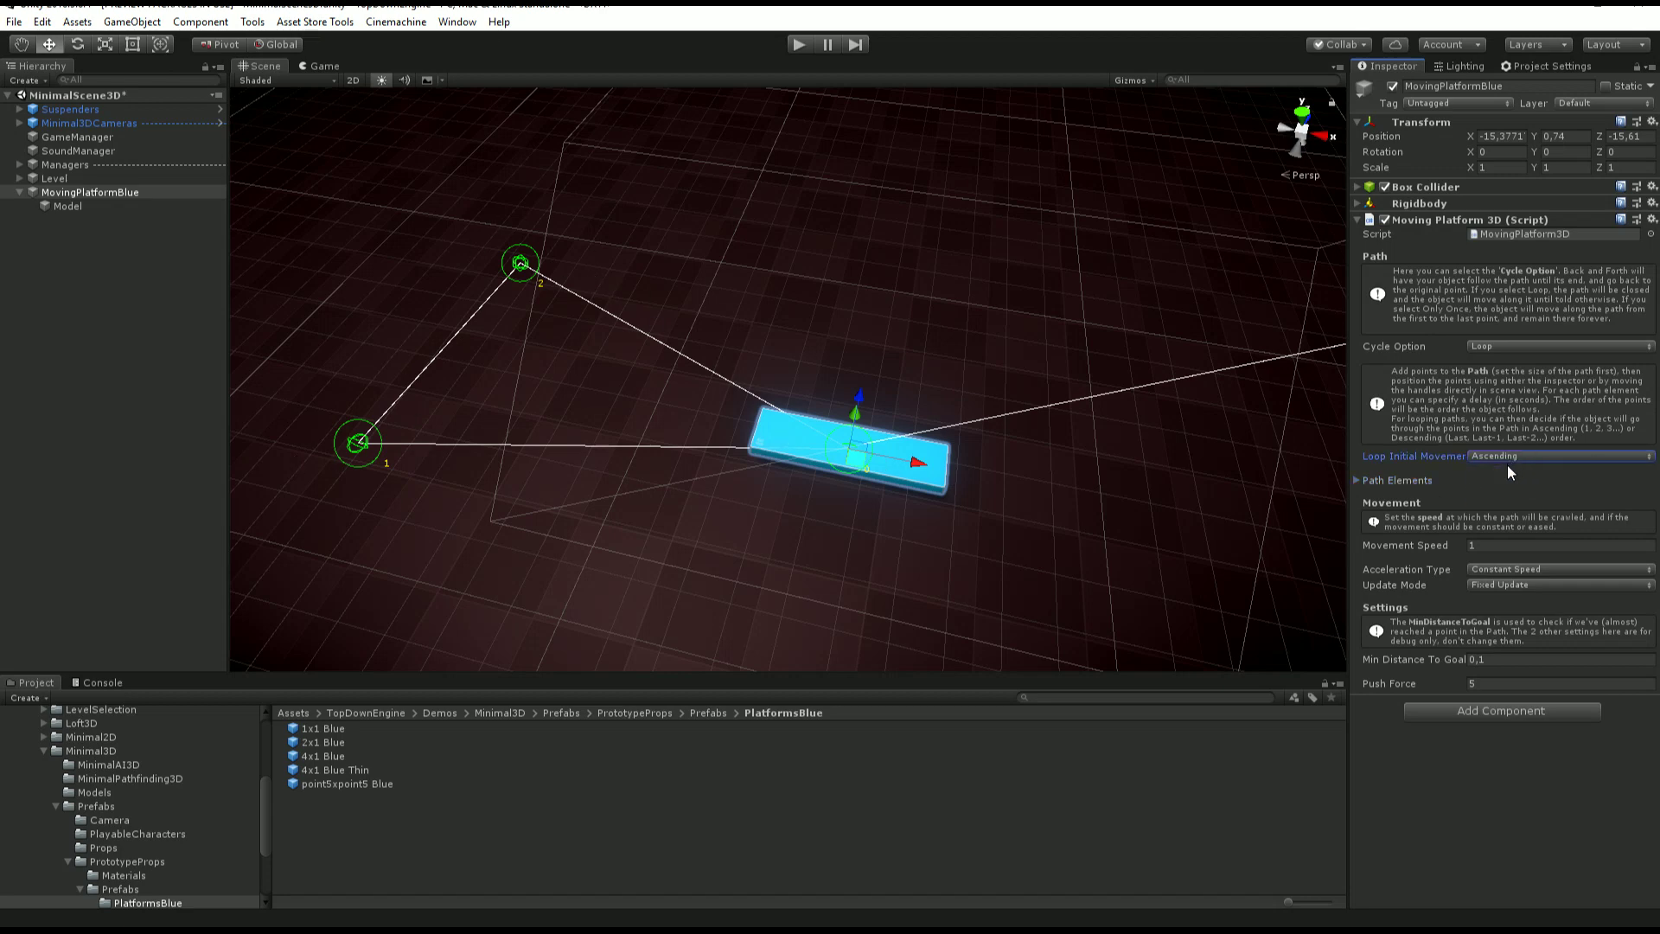
- Set Movement Speed to 5 and Acceleration Type to Ease Out, then enter Play mode
click(1506, 545)
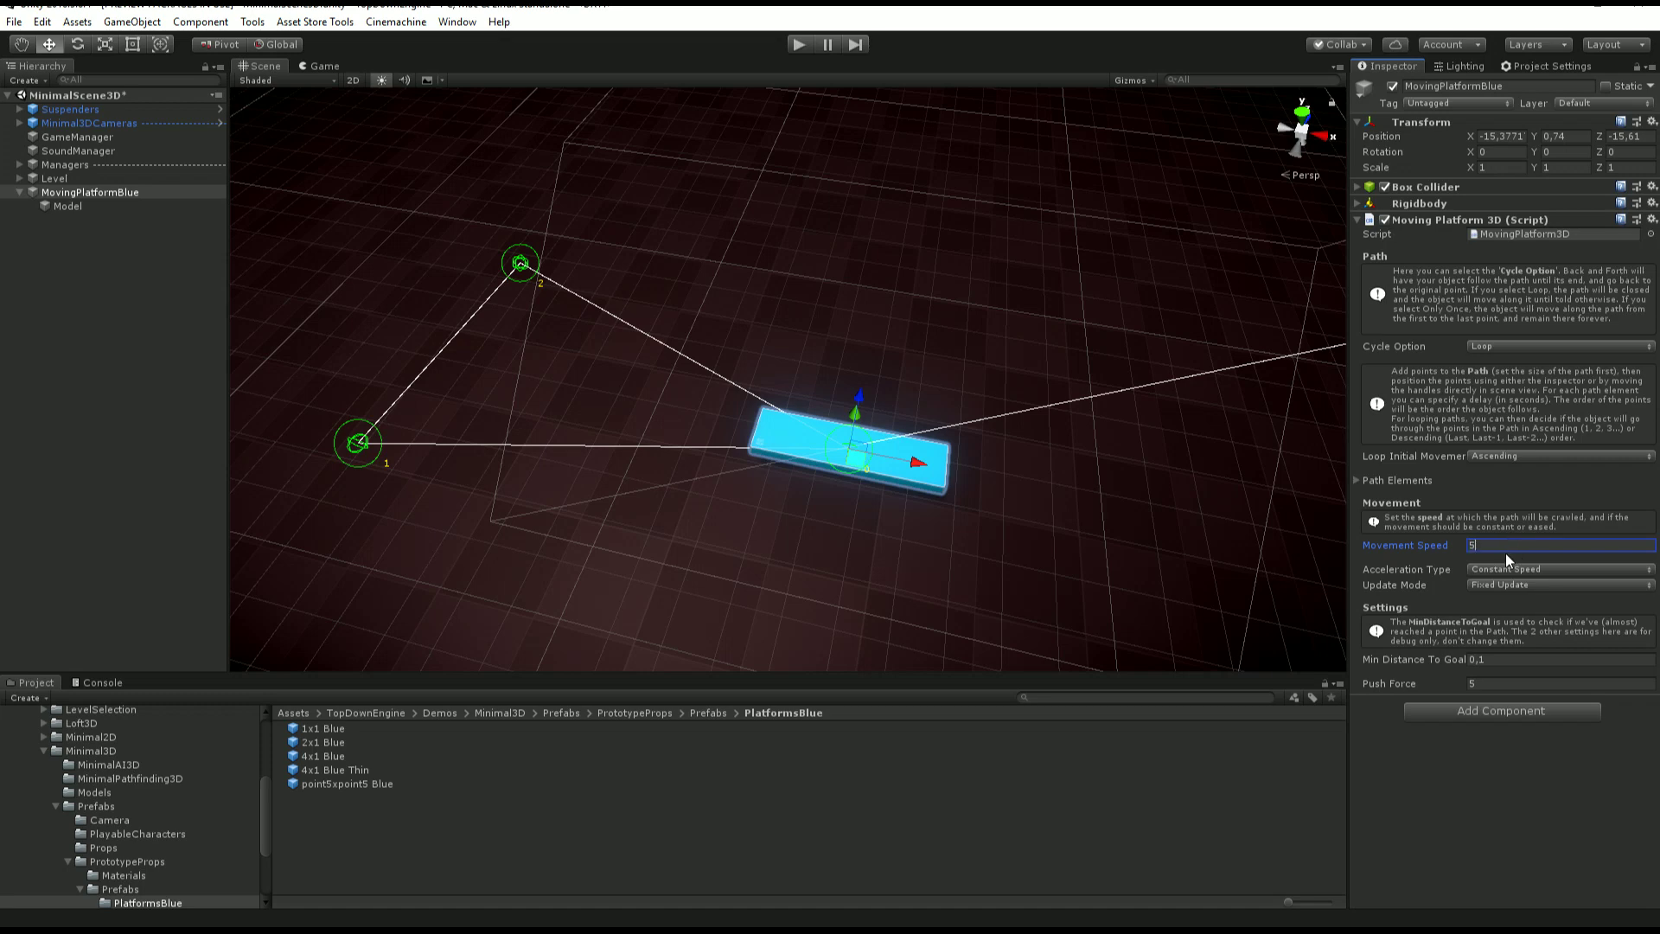
click(1523, 569)
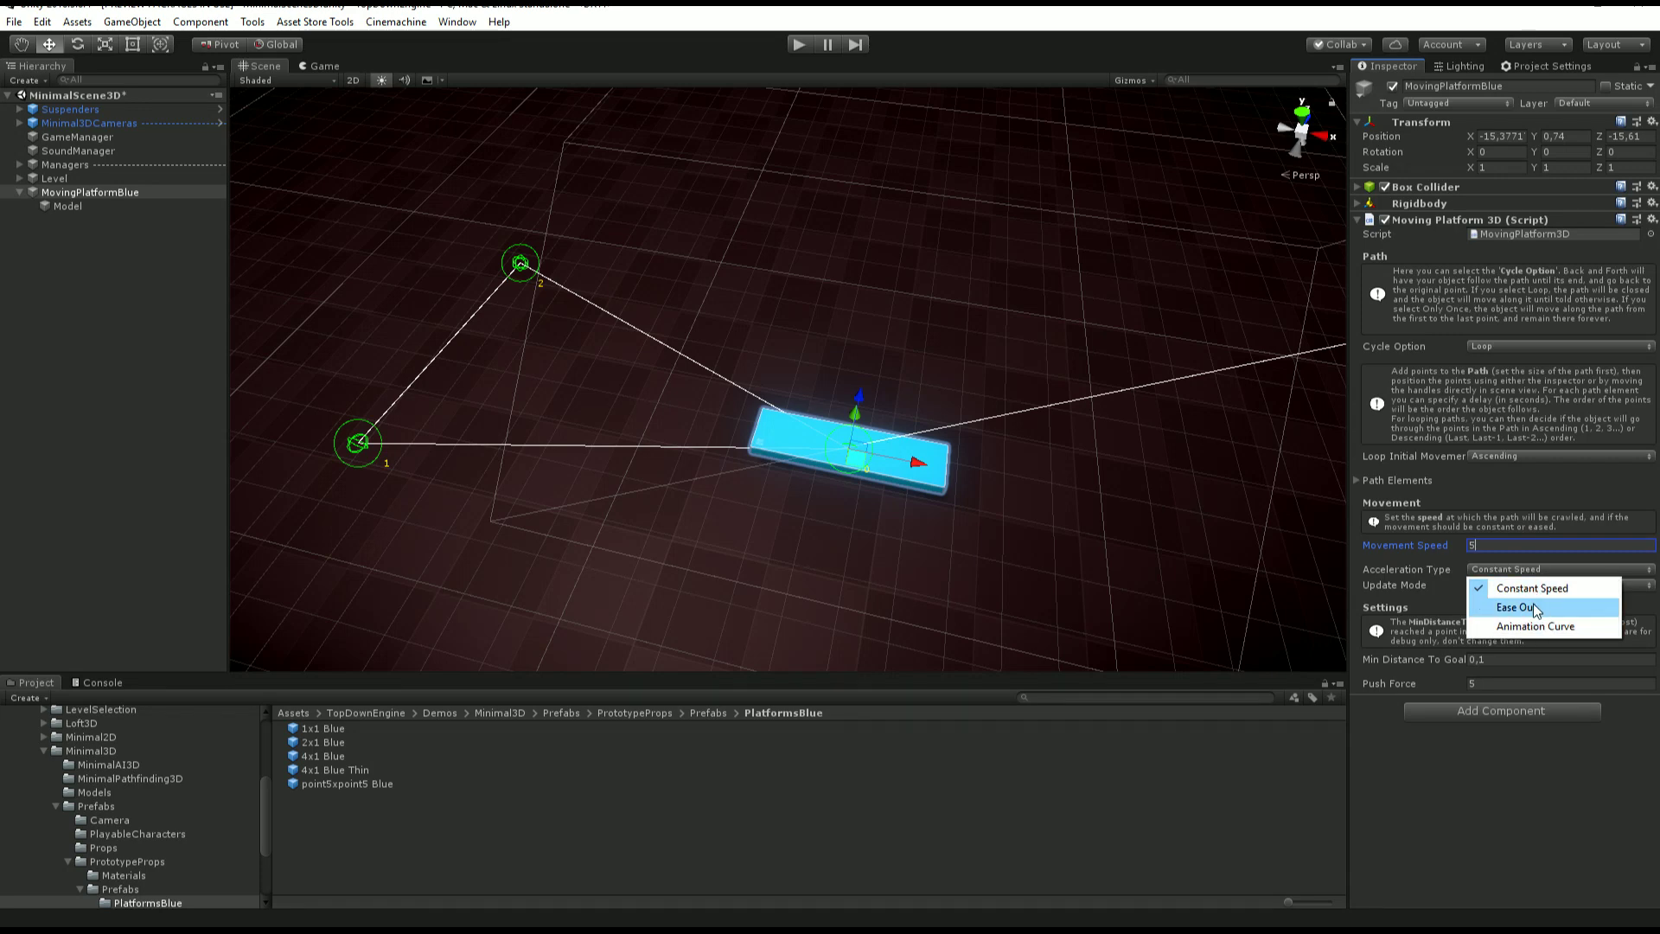
click(1536, 605)
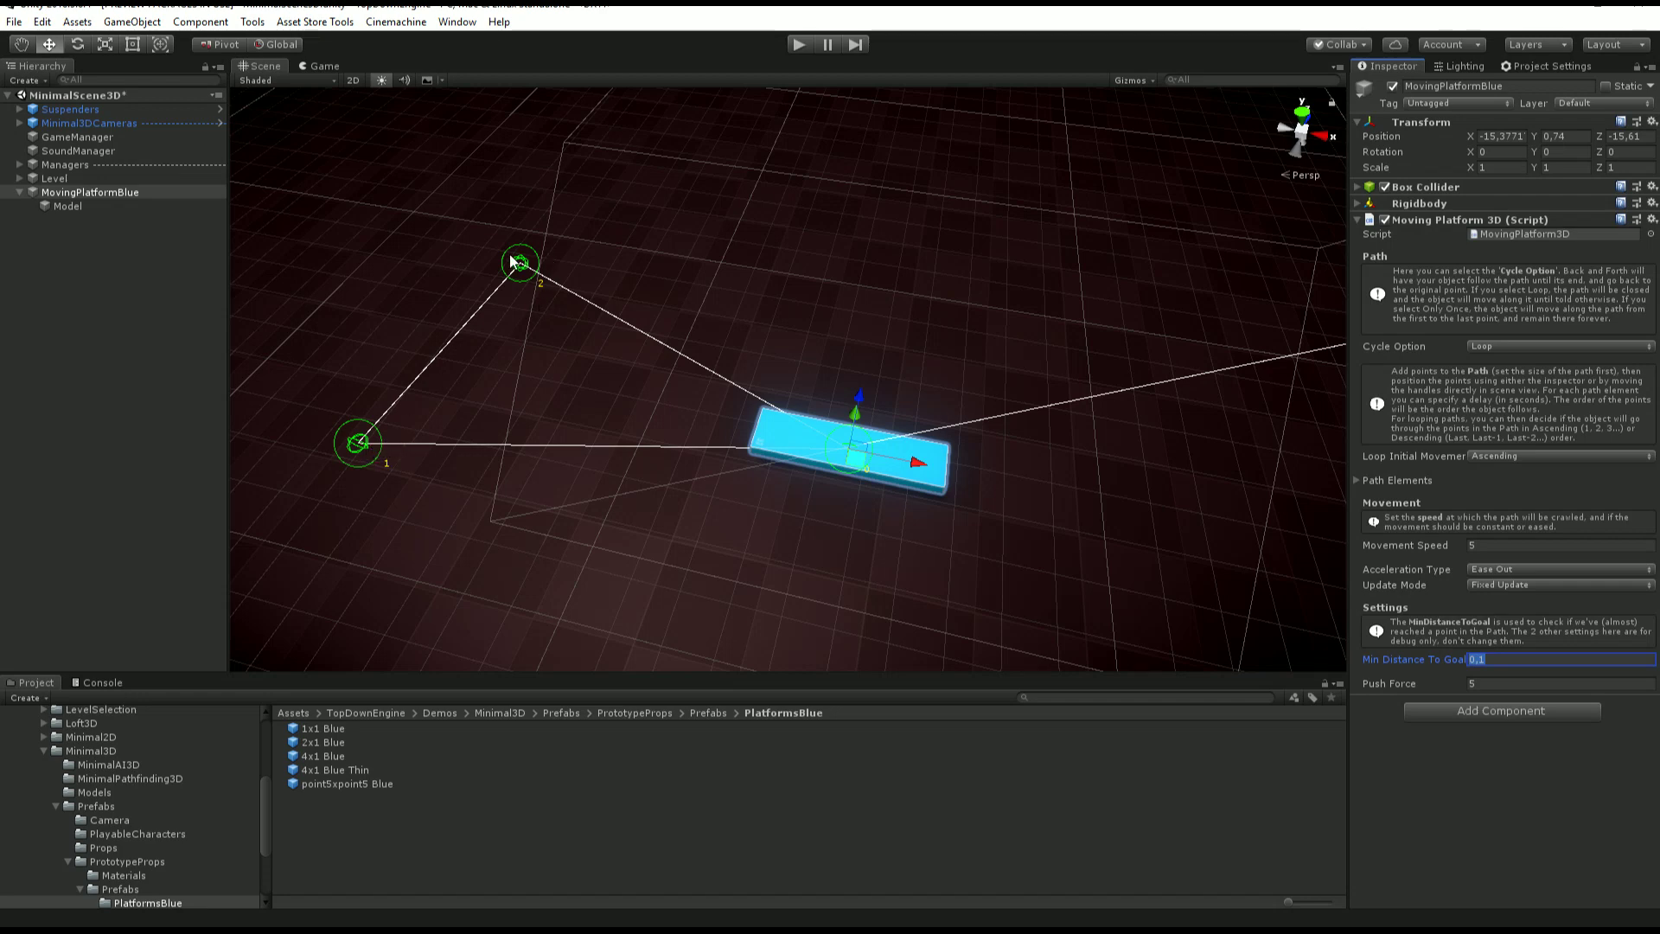
click(797, 47)
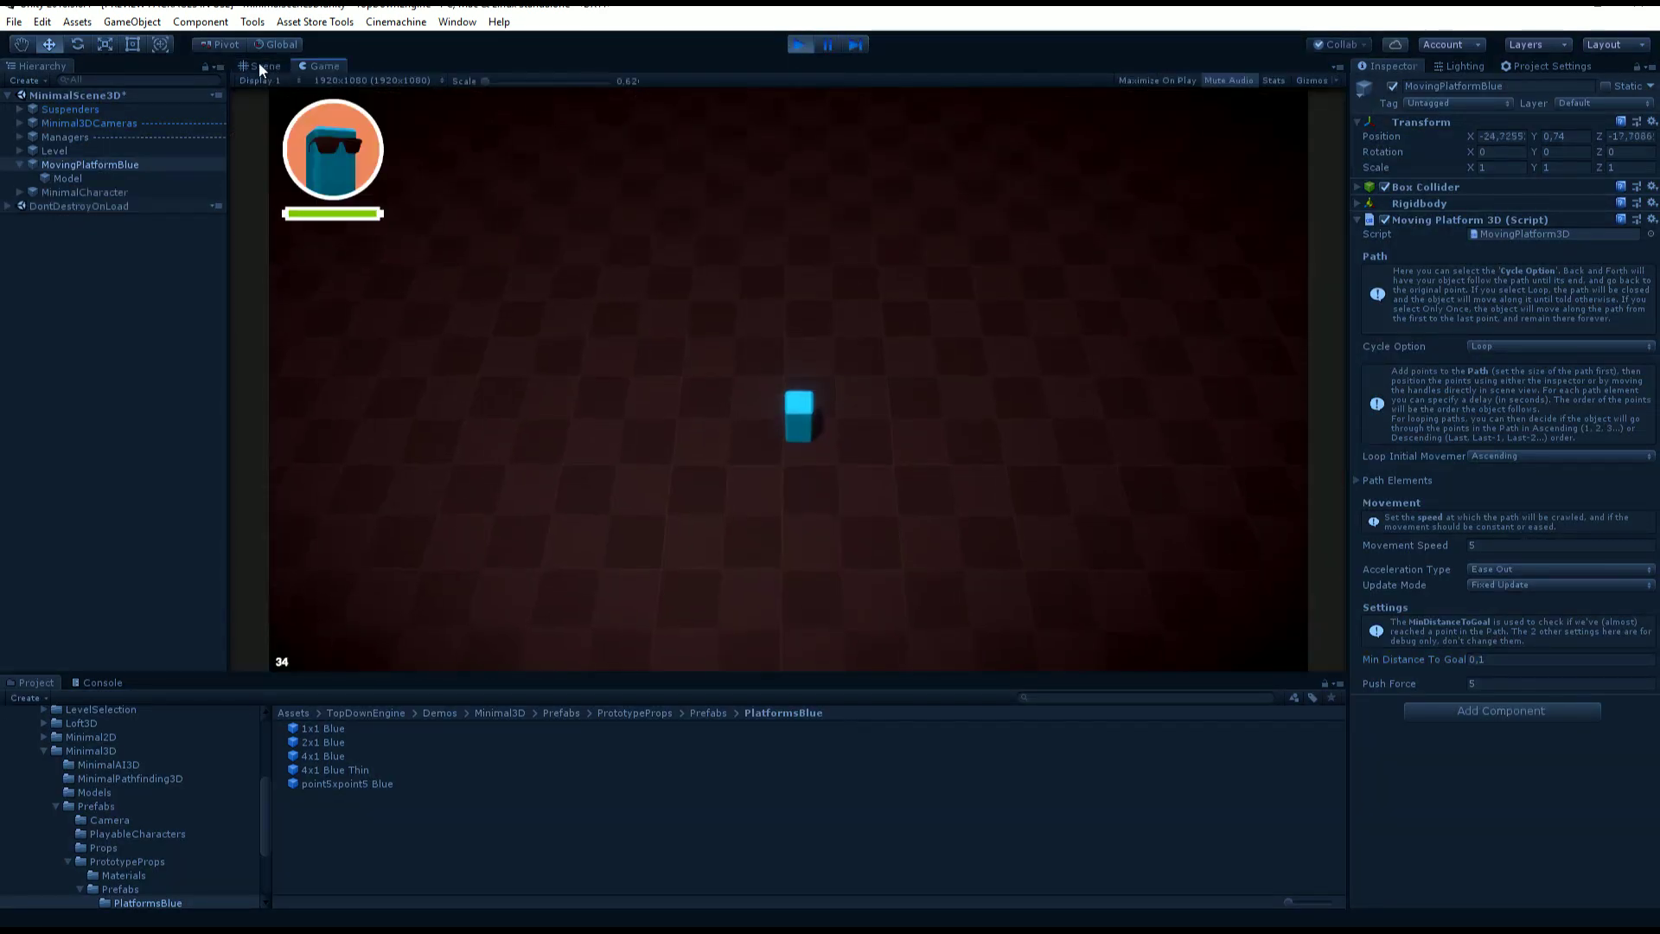
click(257, 68)
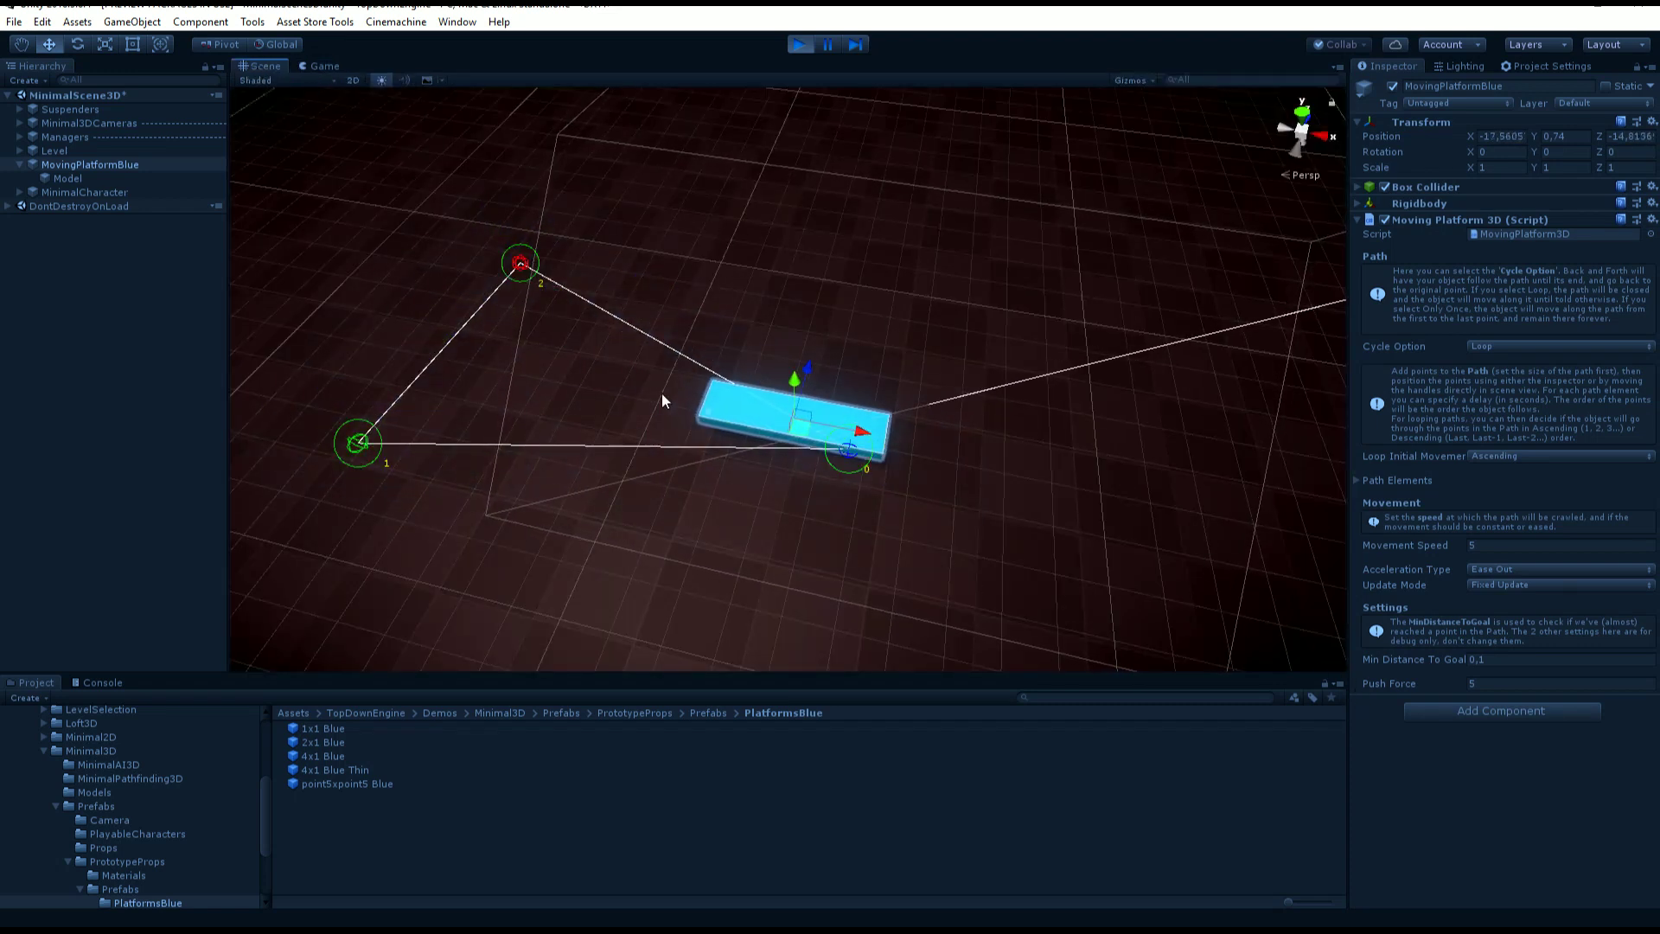
click(1504, 660)
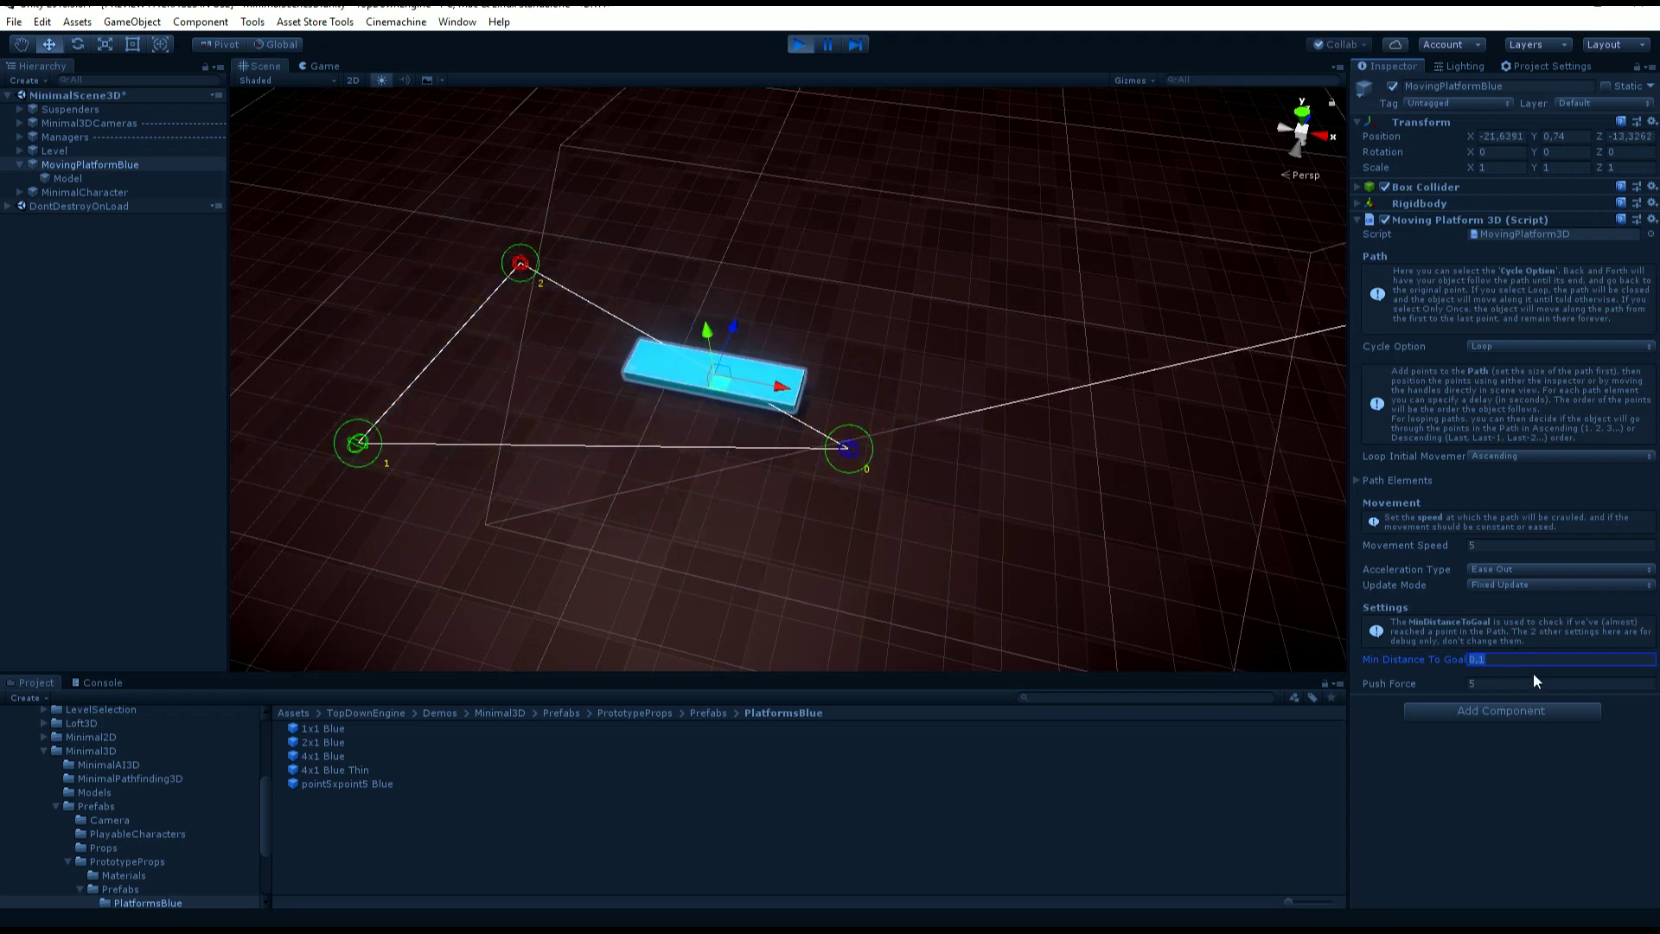
text(1)
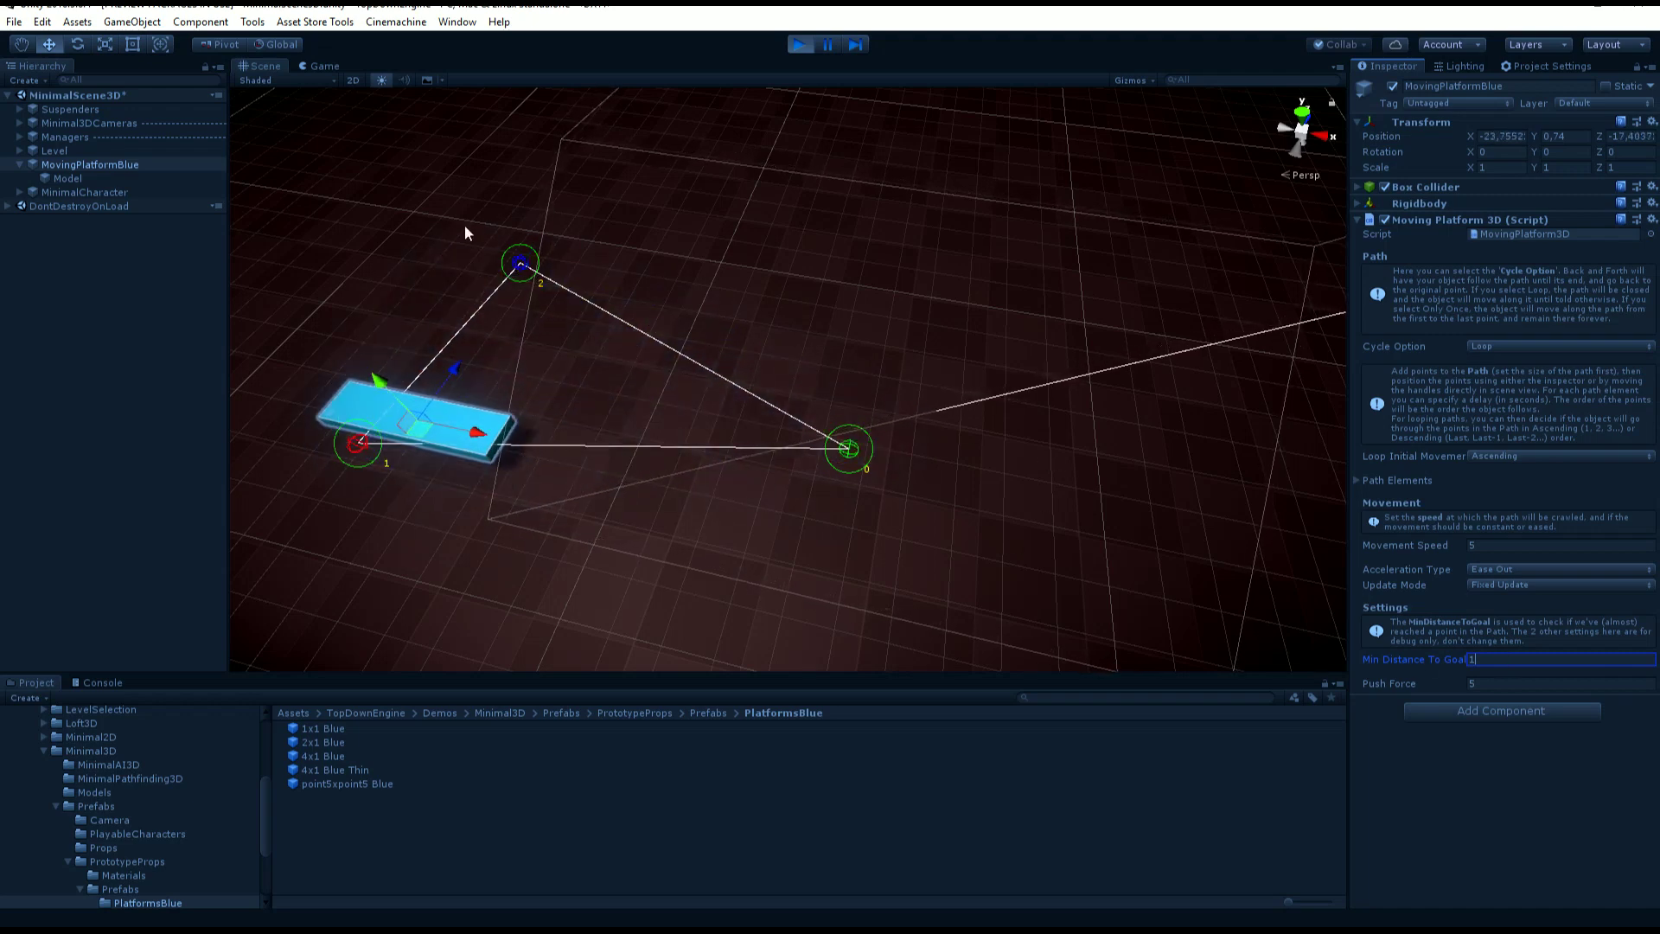
key(BackSpace)
text(5)
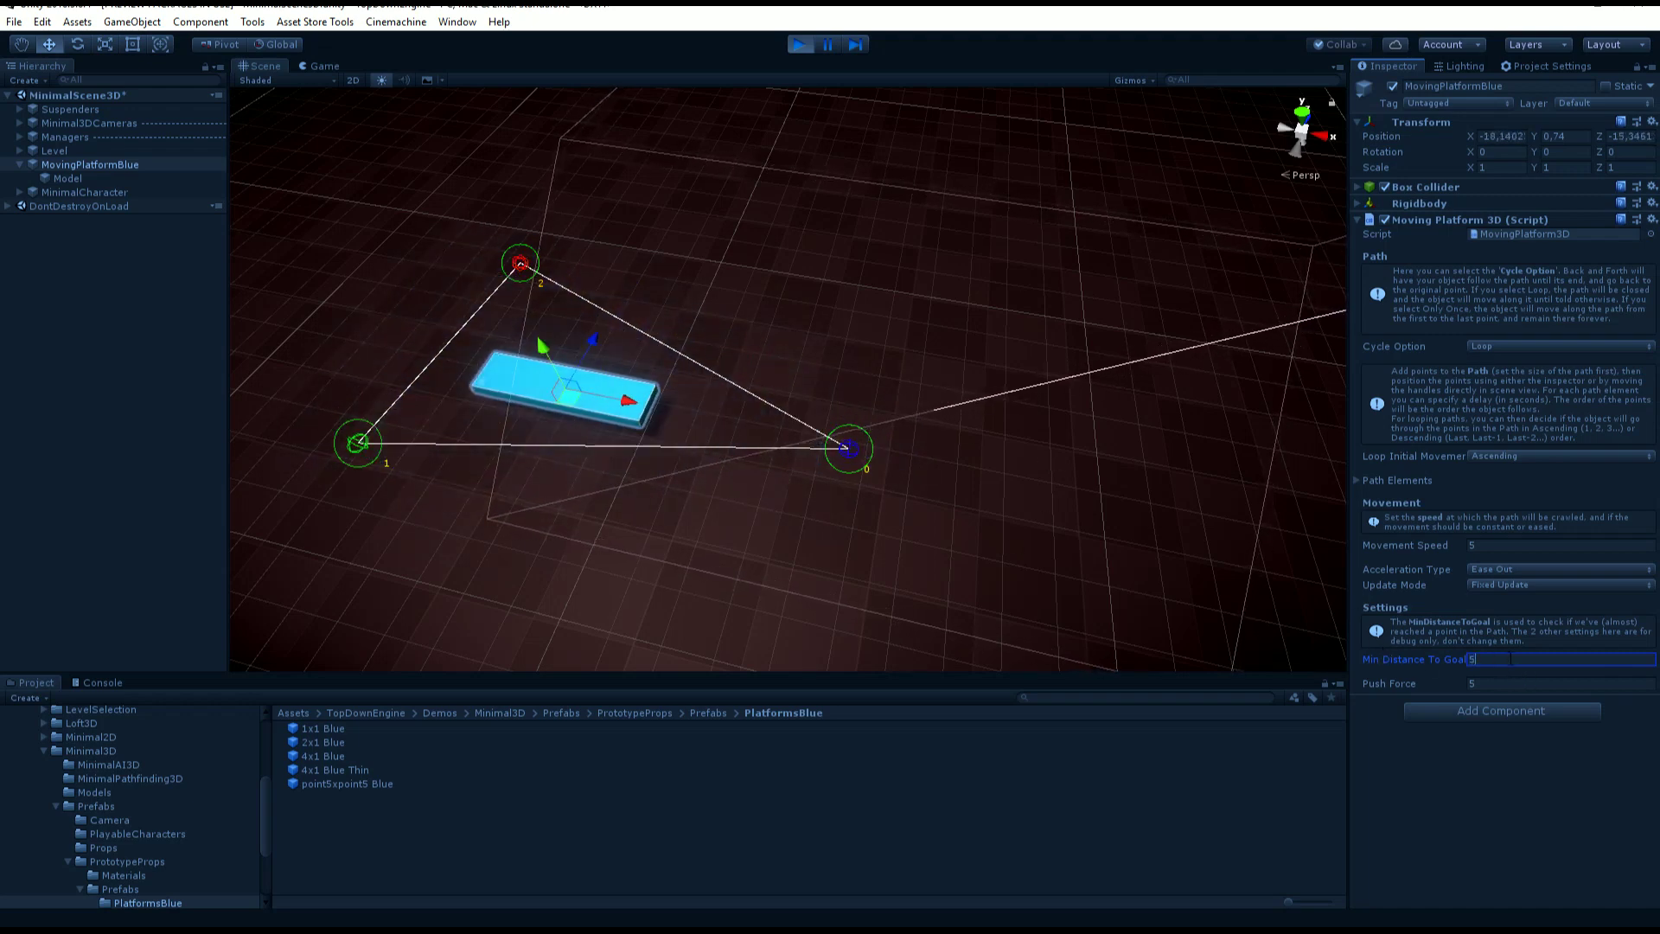
key(BackSpace)
text(3)
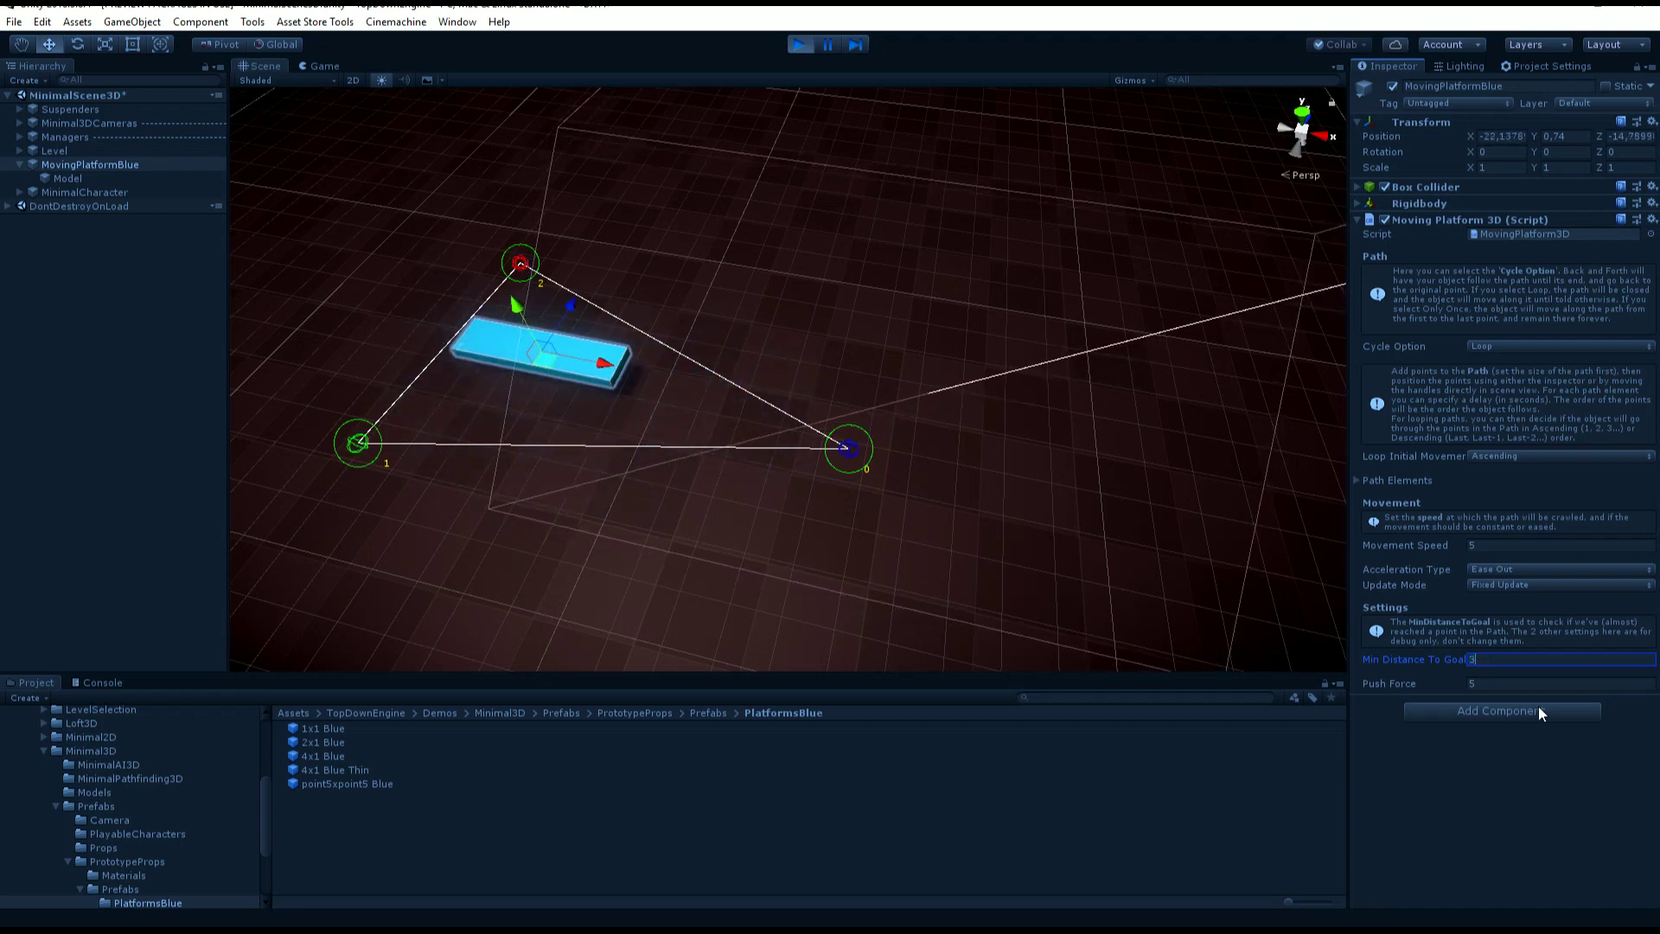
key(BackSpace)
text(.1)
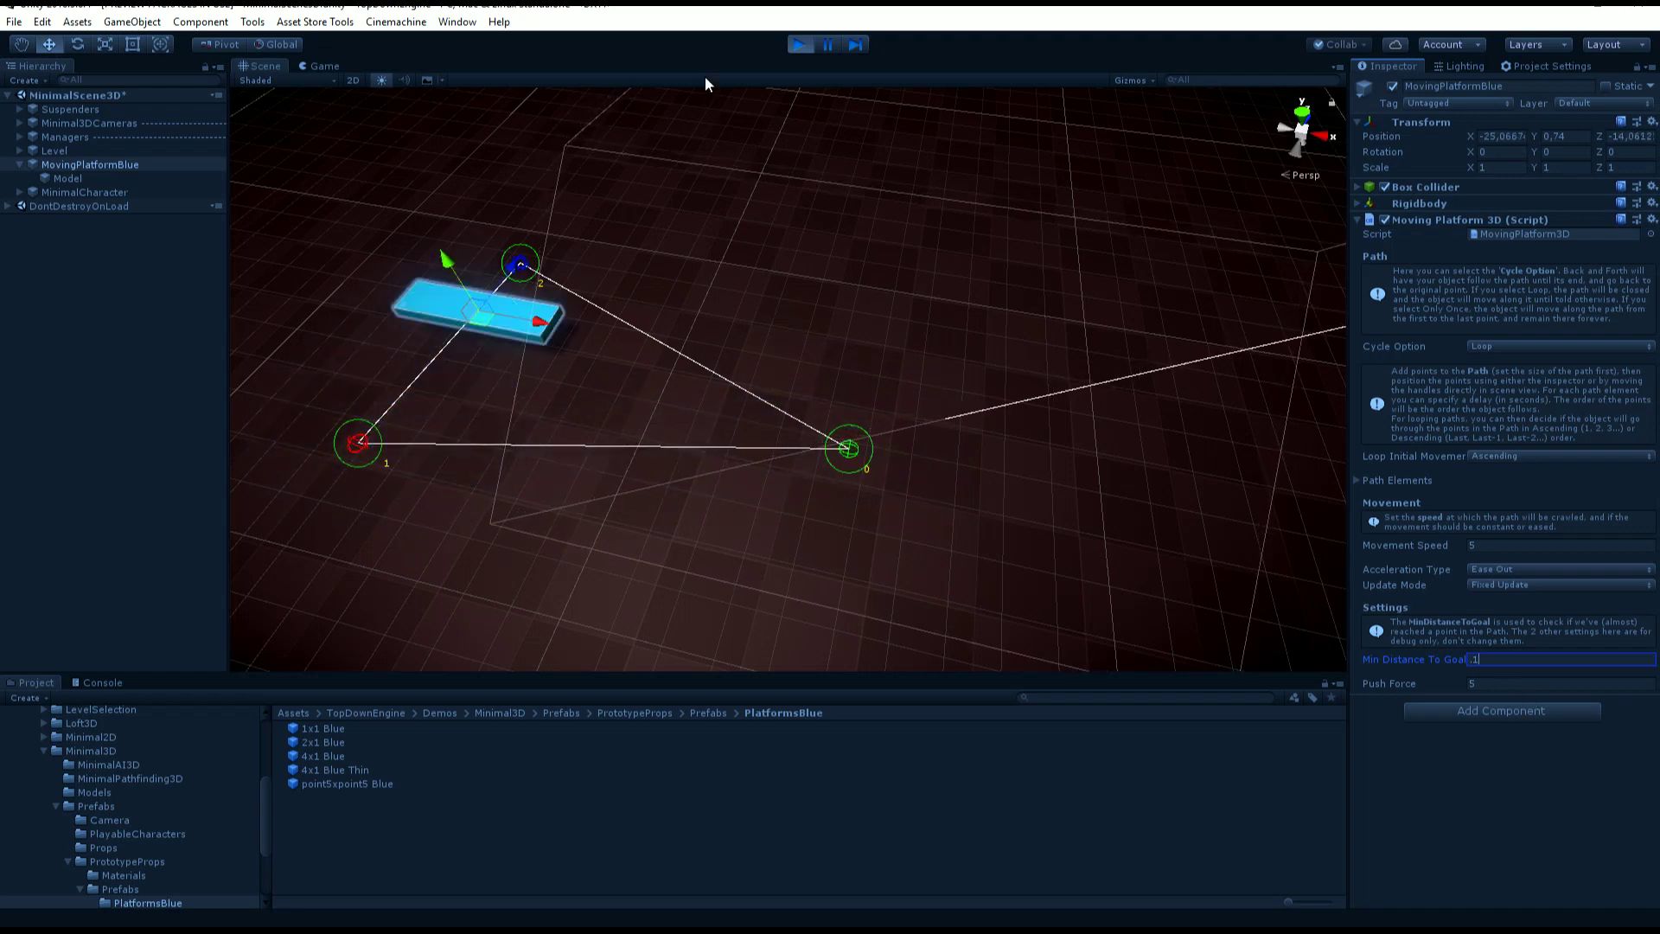
click(339, 66)
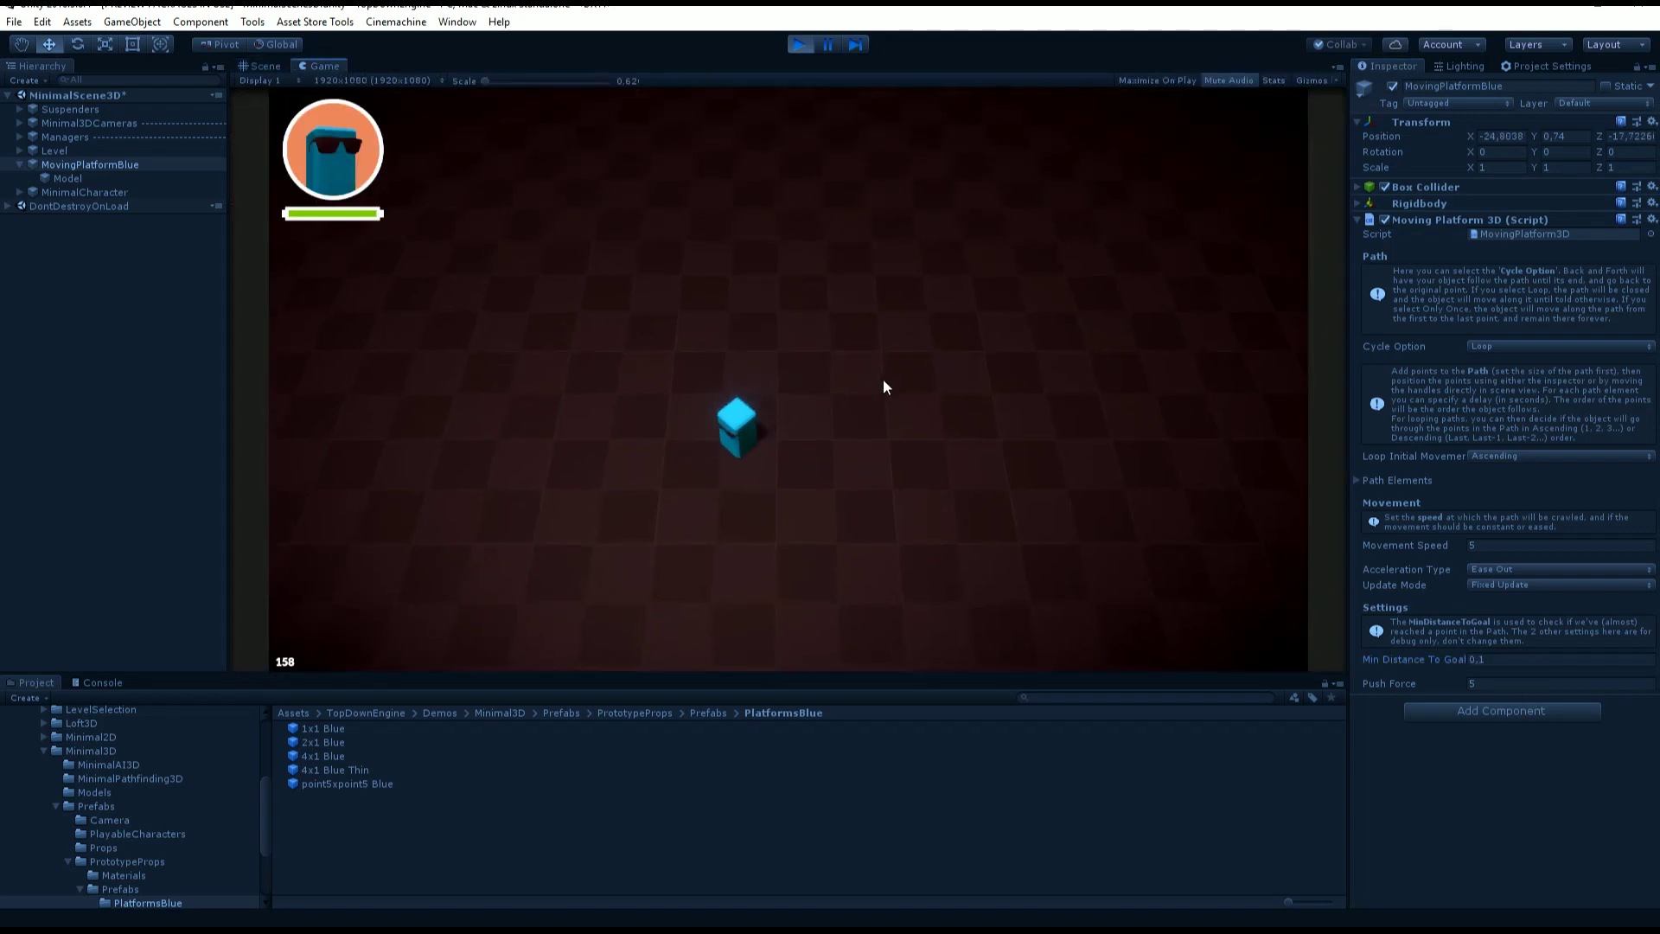
- Walk the character forward and set the platform's Push Force to 15
key(w)
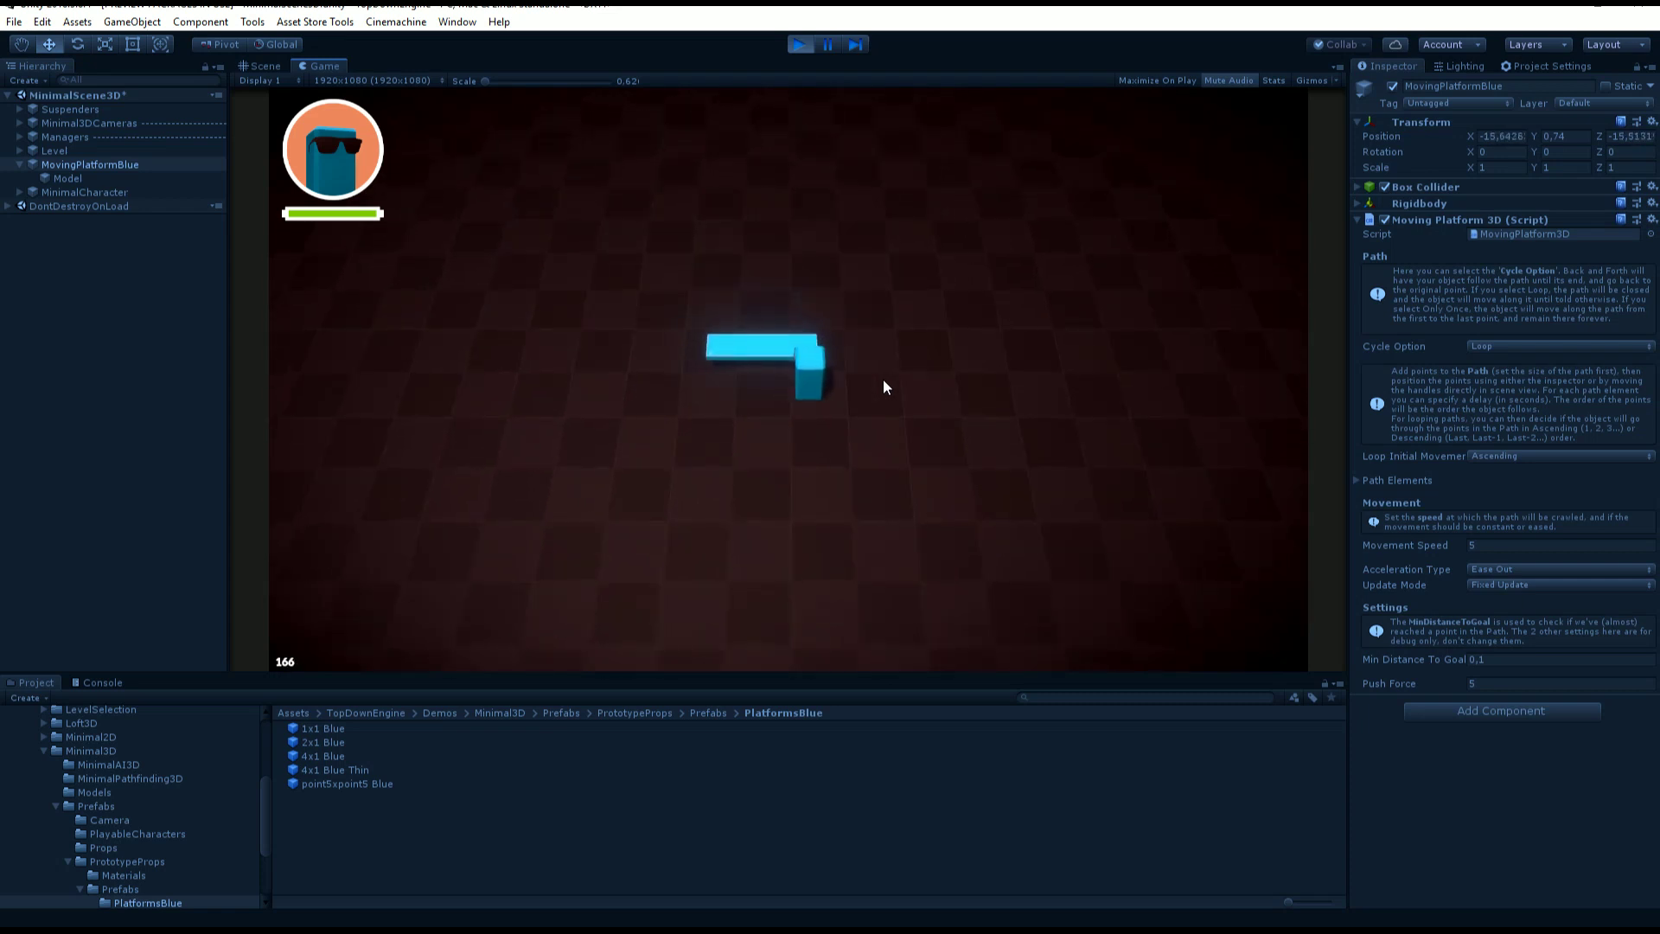
click(1513, 683)
text(15)
key(Return)
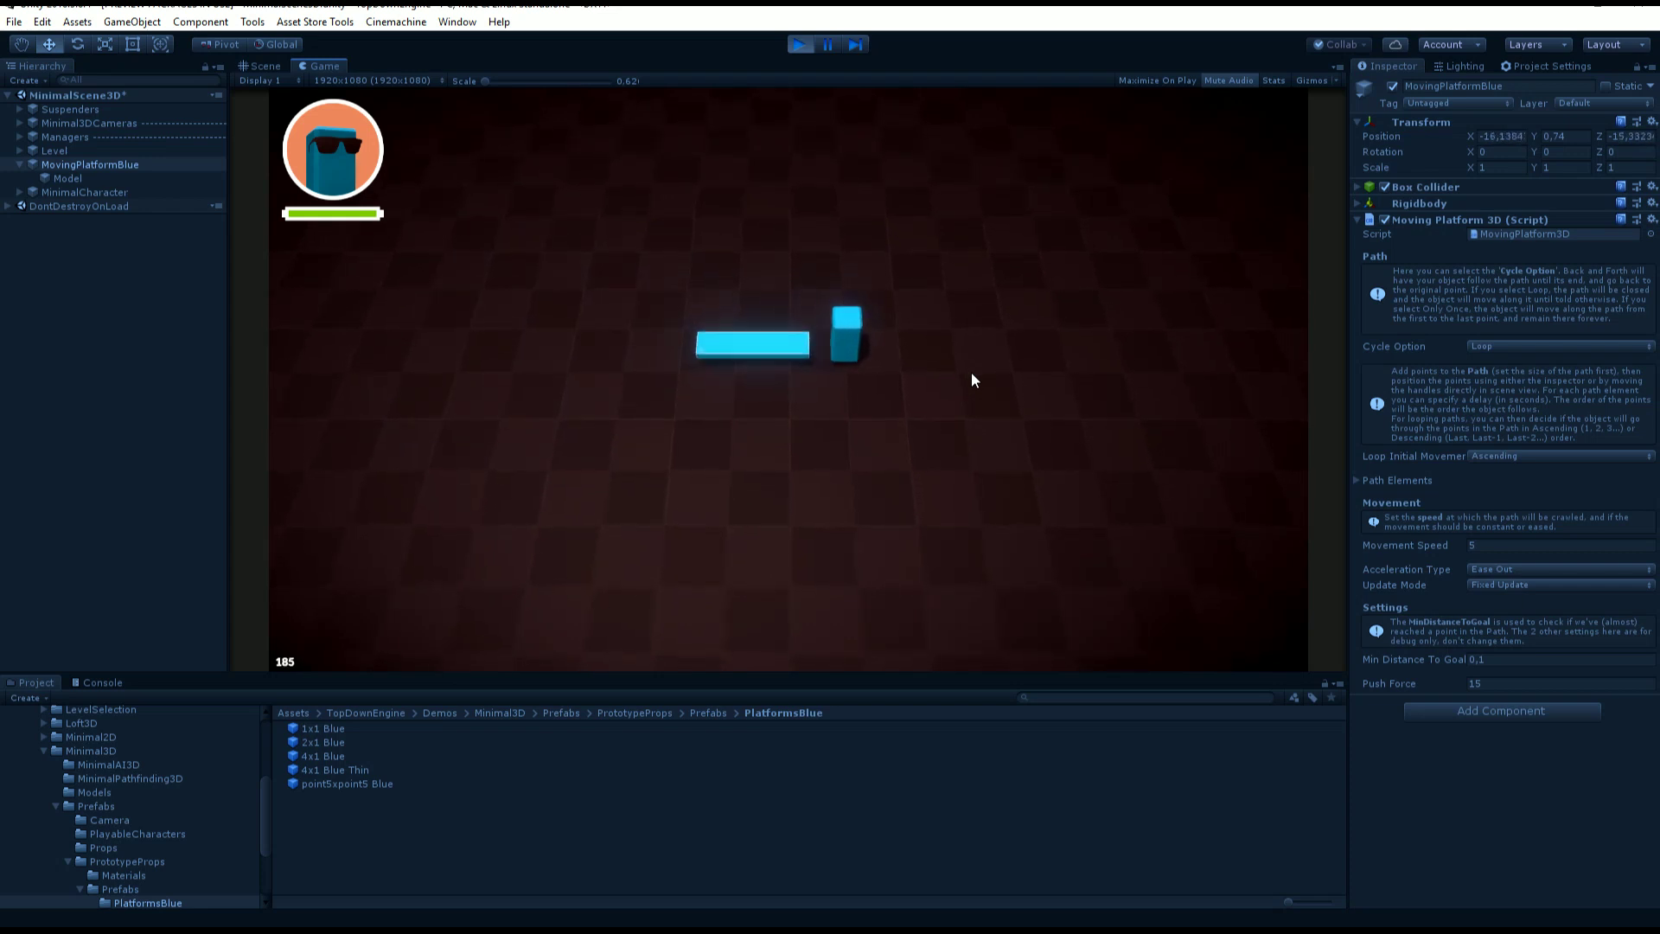
- Raise the platform's Push Force to 25
click(1496, 683)
text(16)
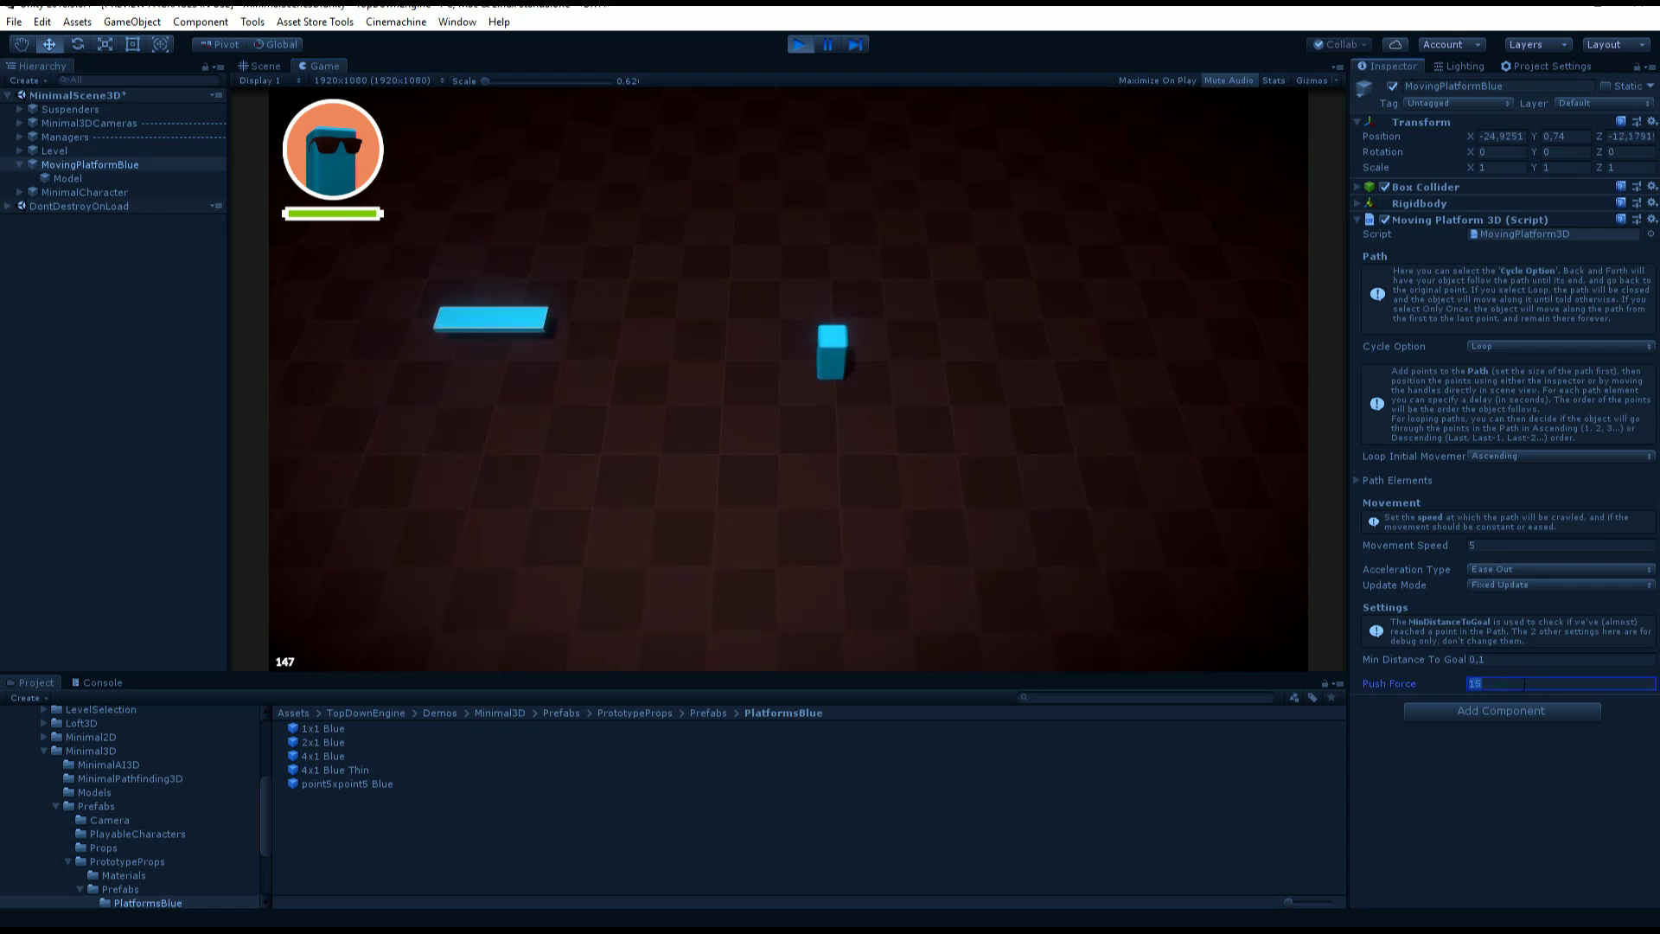
text(25)
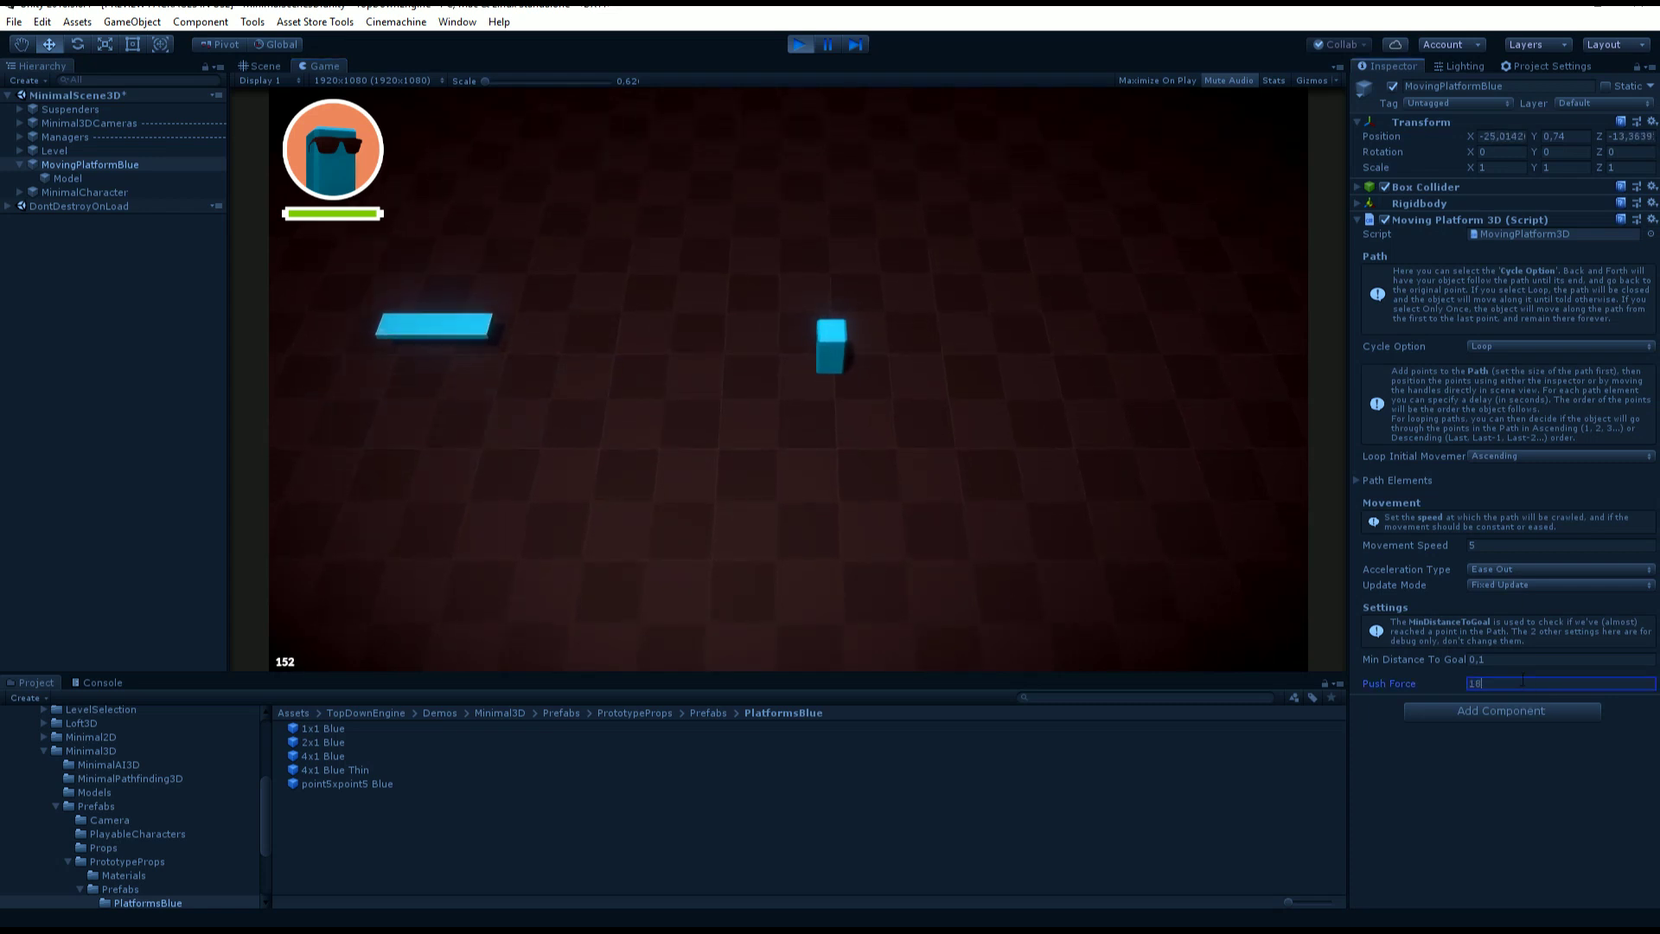
click(891, 469)
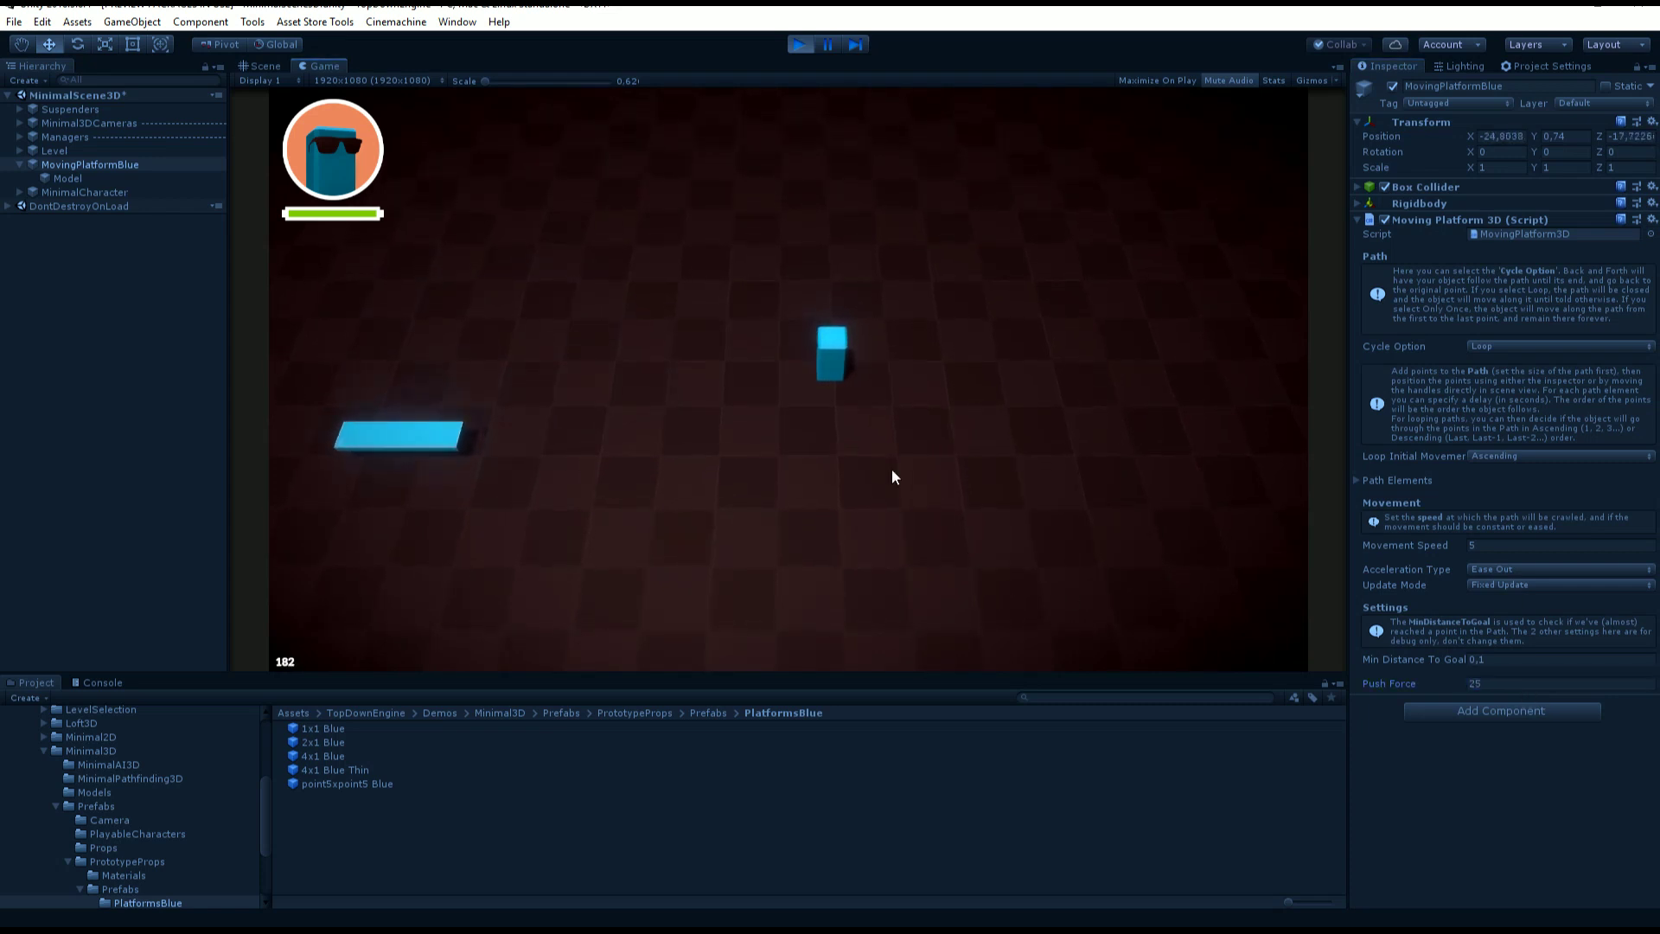
key(a)
- Walk the character around the platform with WASD, then stop Play mode
key(s)
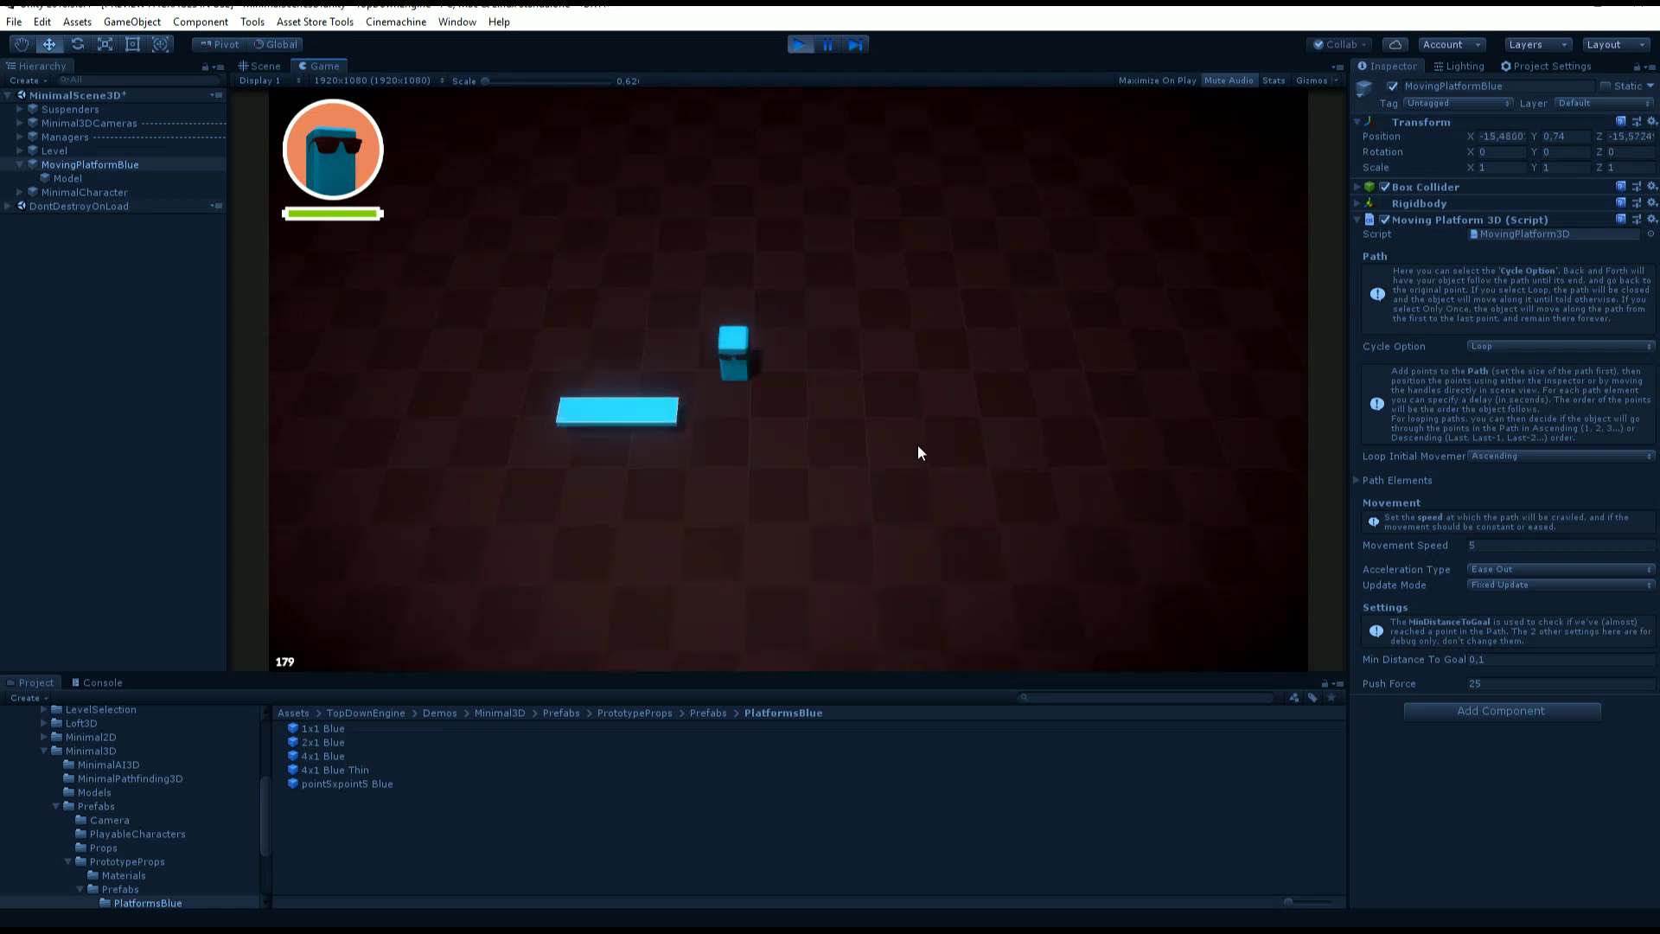
key(d)
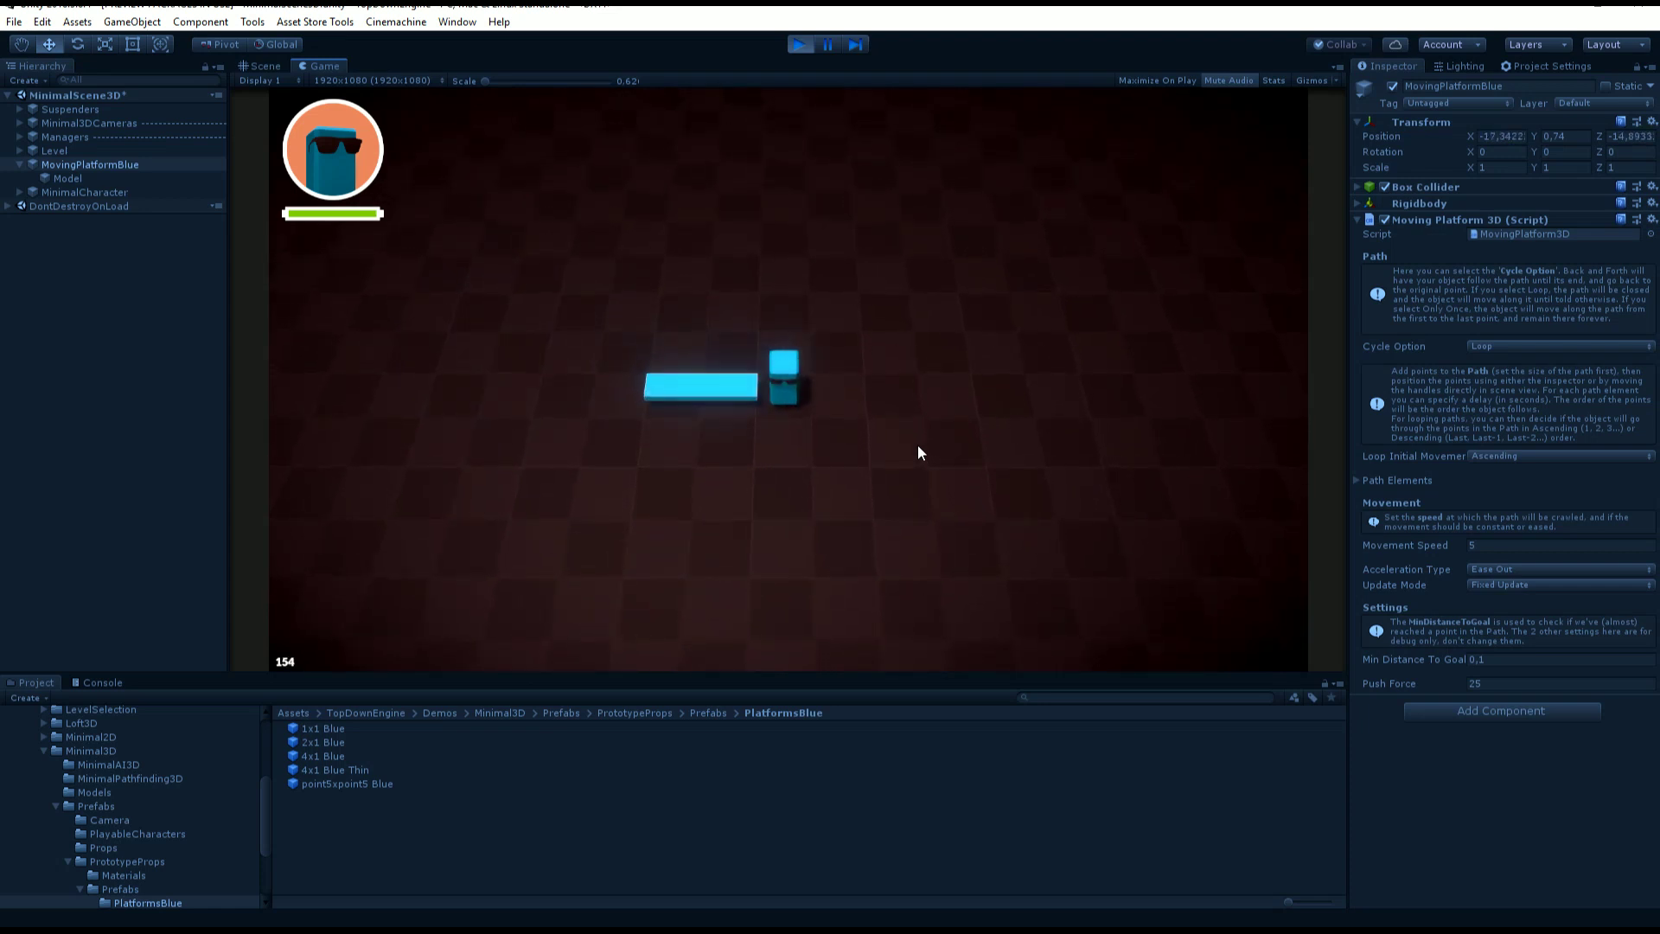
key(a)
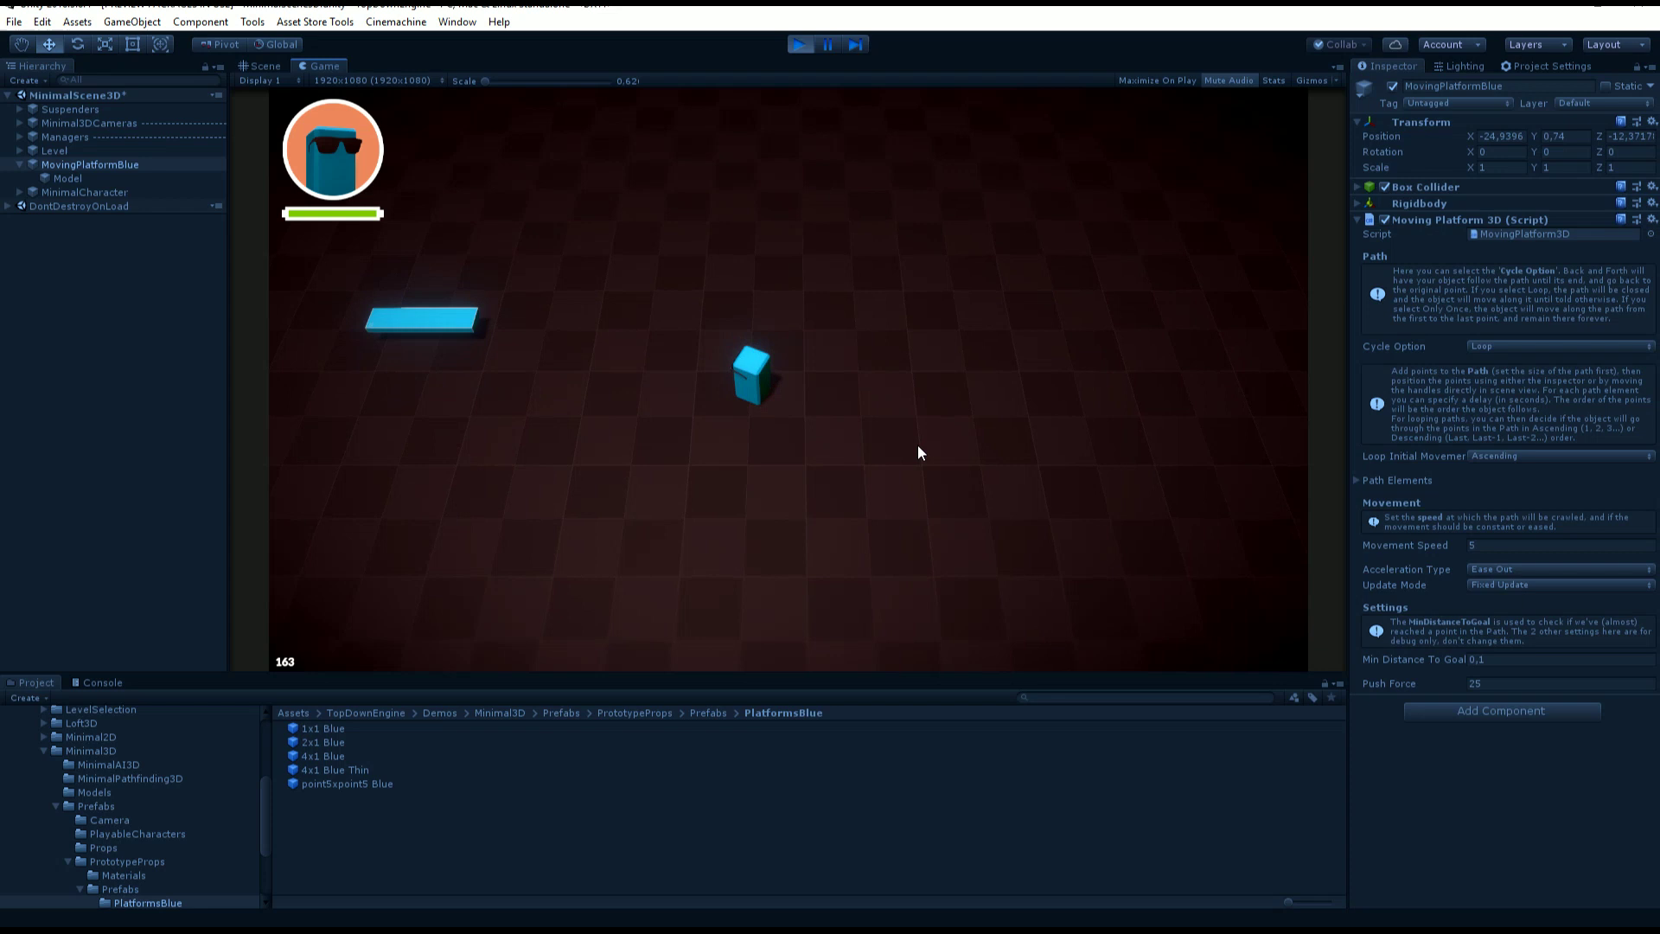
key(d)
key(a)
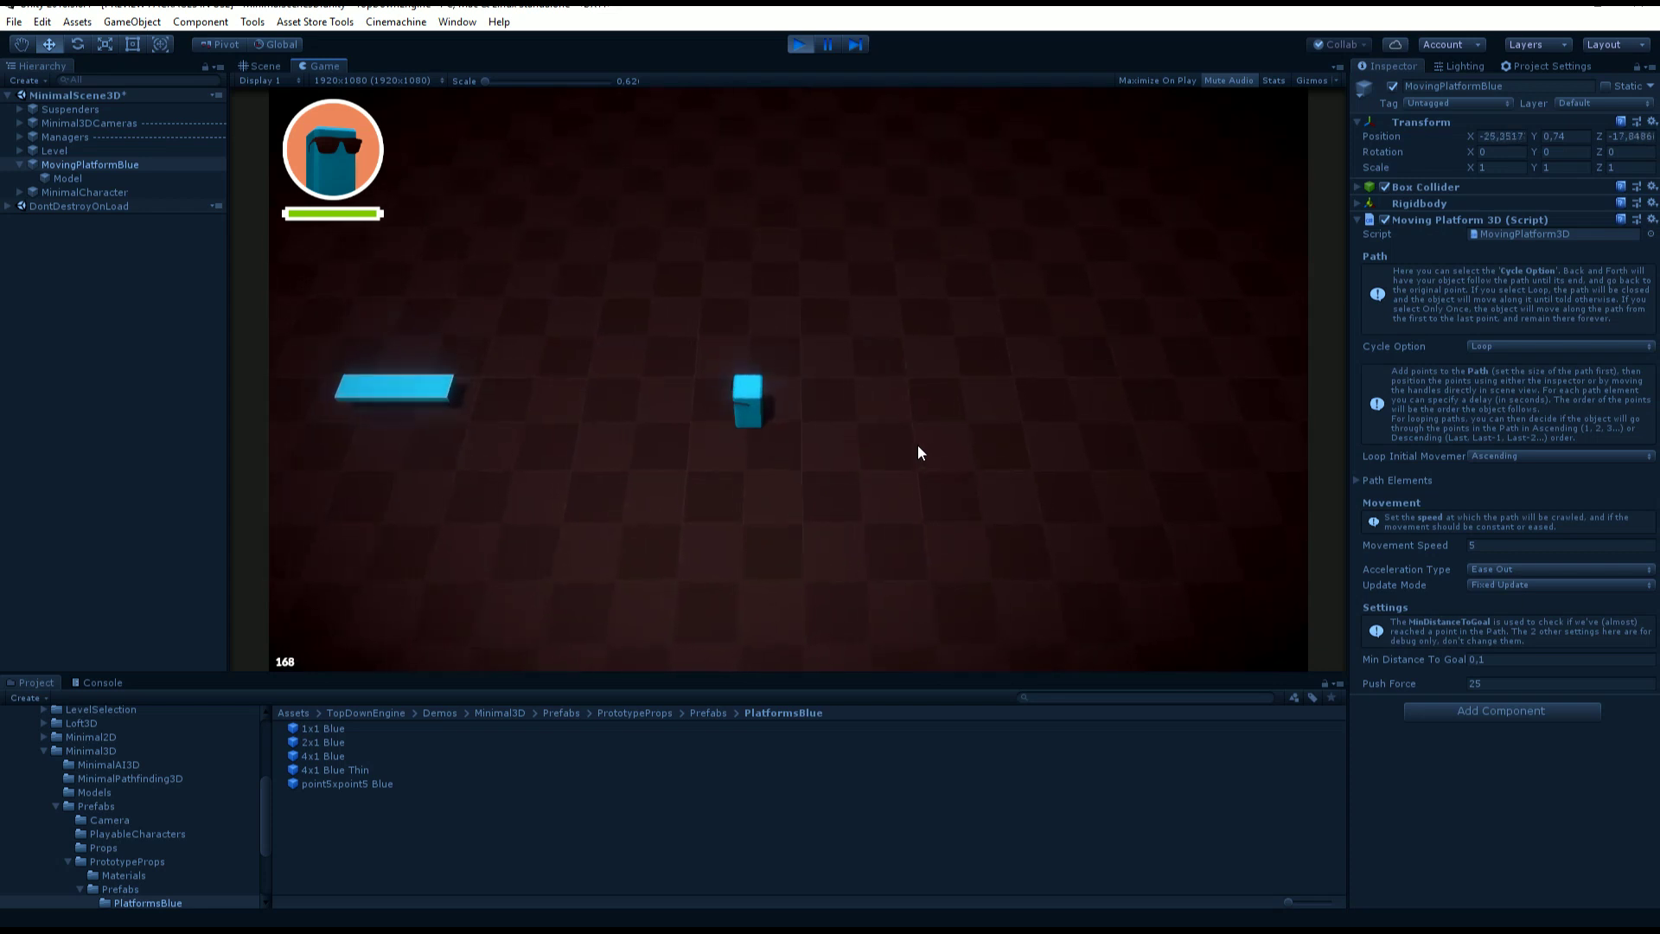
key(s)
key(w)
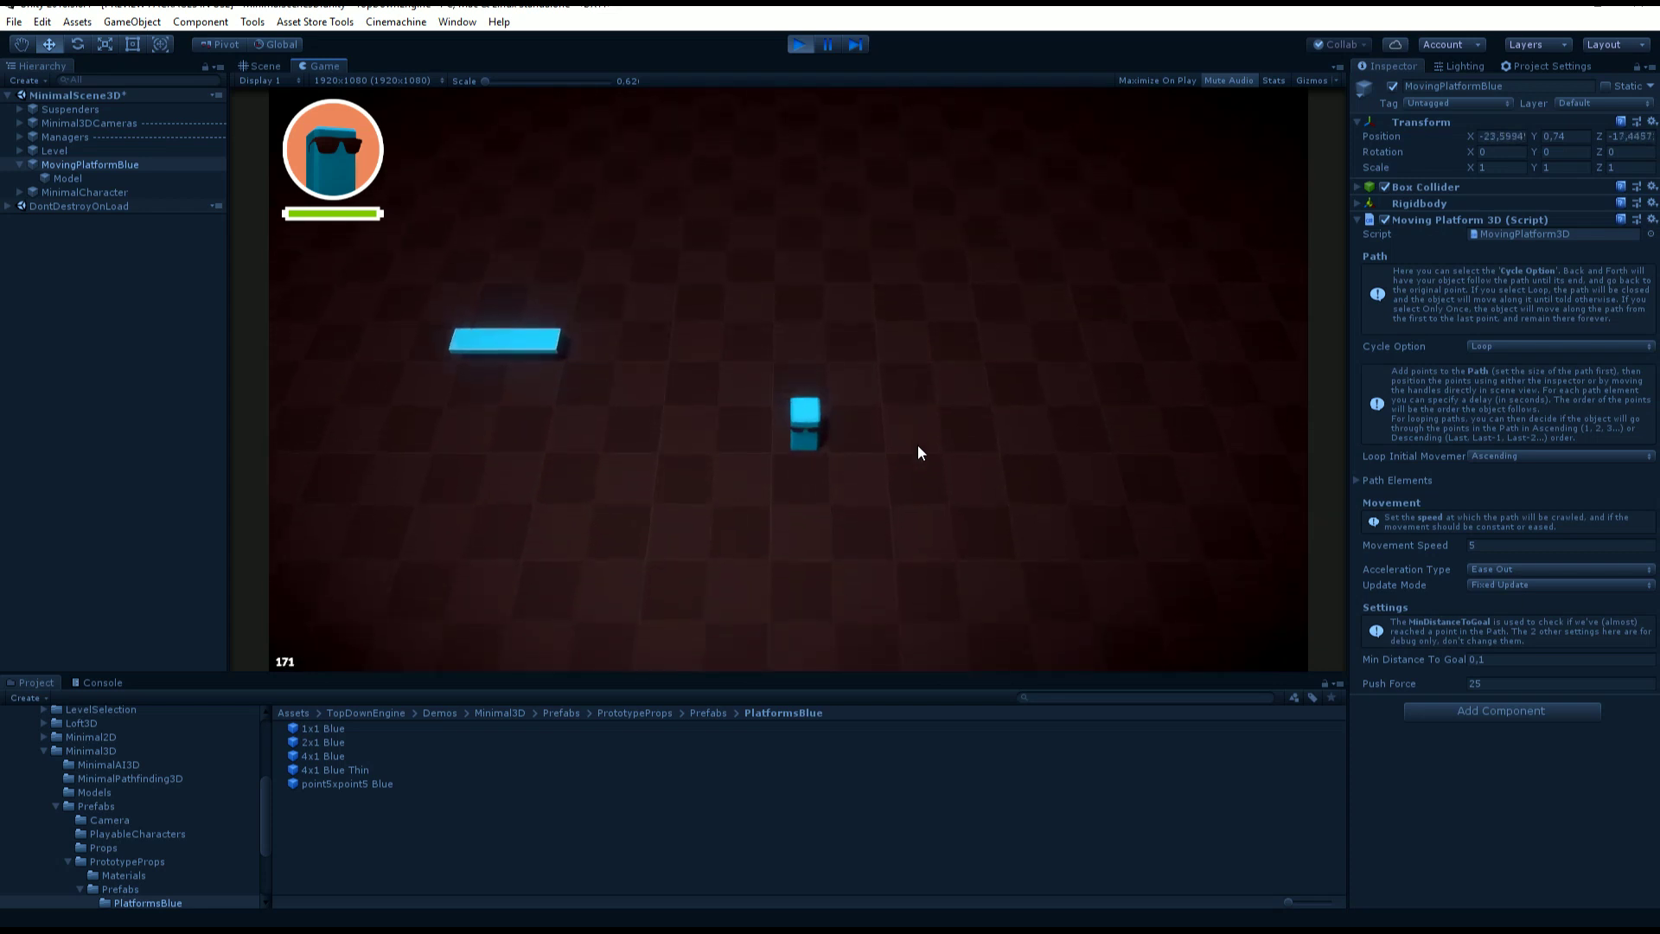
click(799, 45)
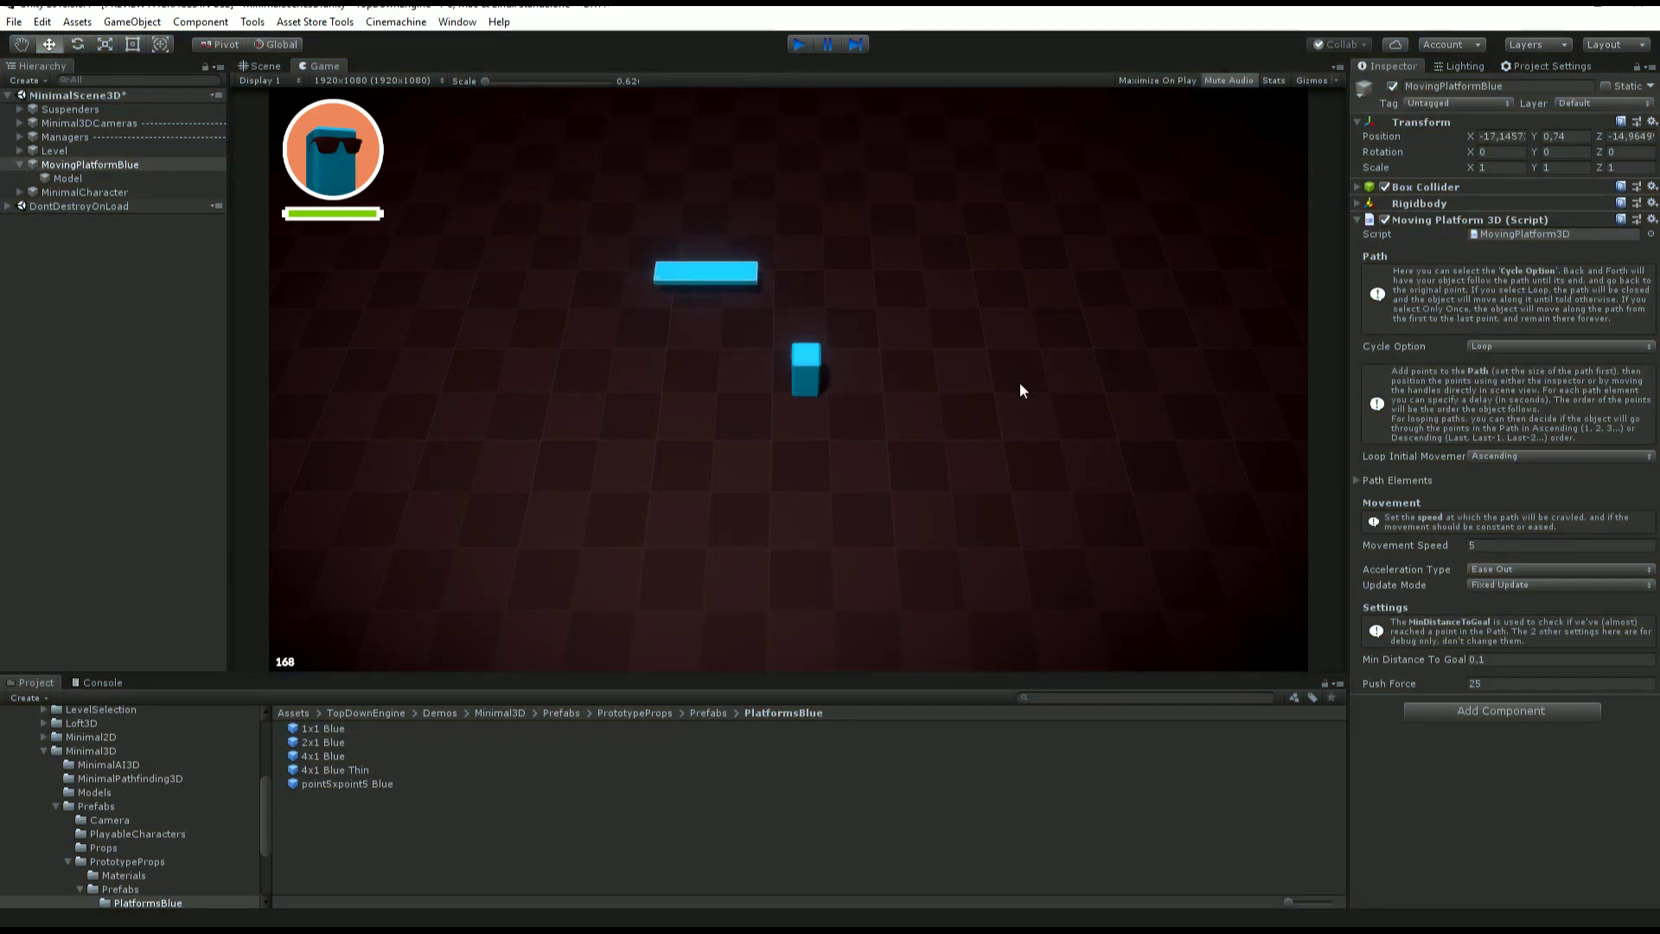